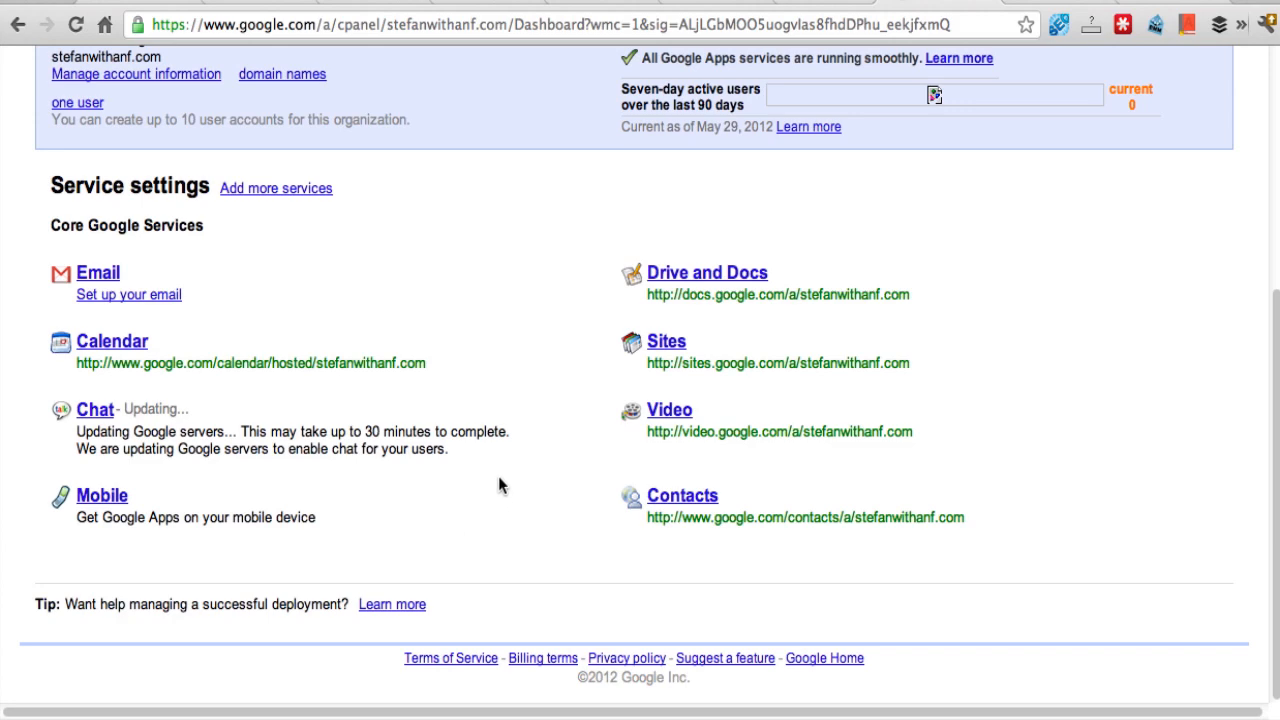
- Start the Express setup guide and complete the Welcome and Users and groups pages, keeping "Yes, I have users"
scroll(498, 476, up, 5)
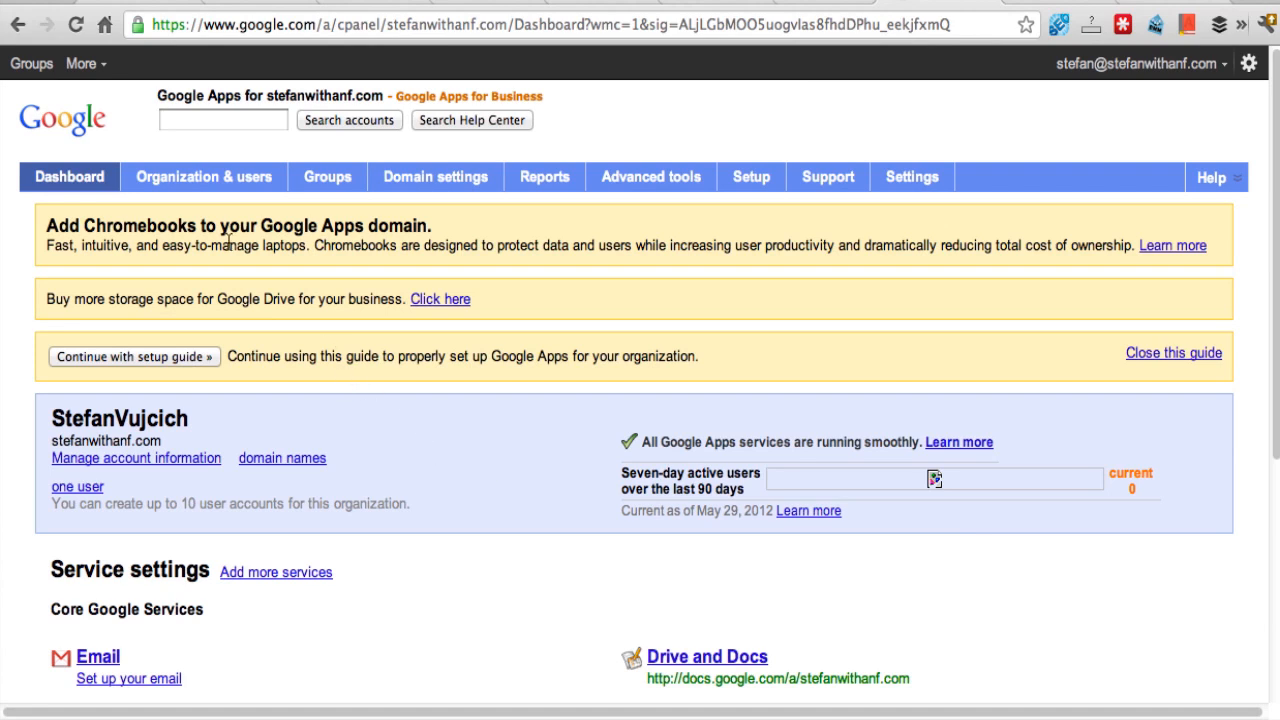
click(159, 357)
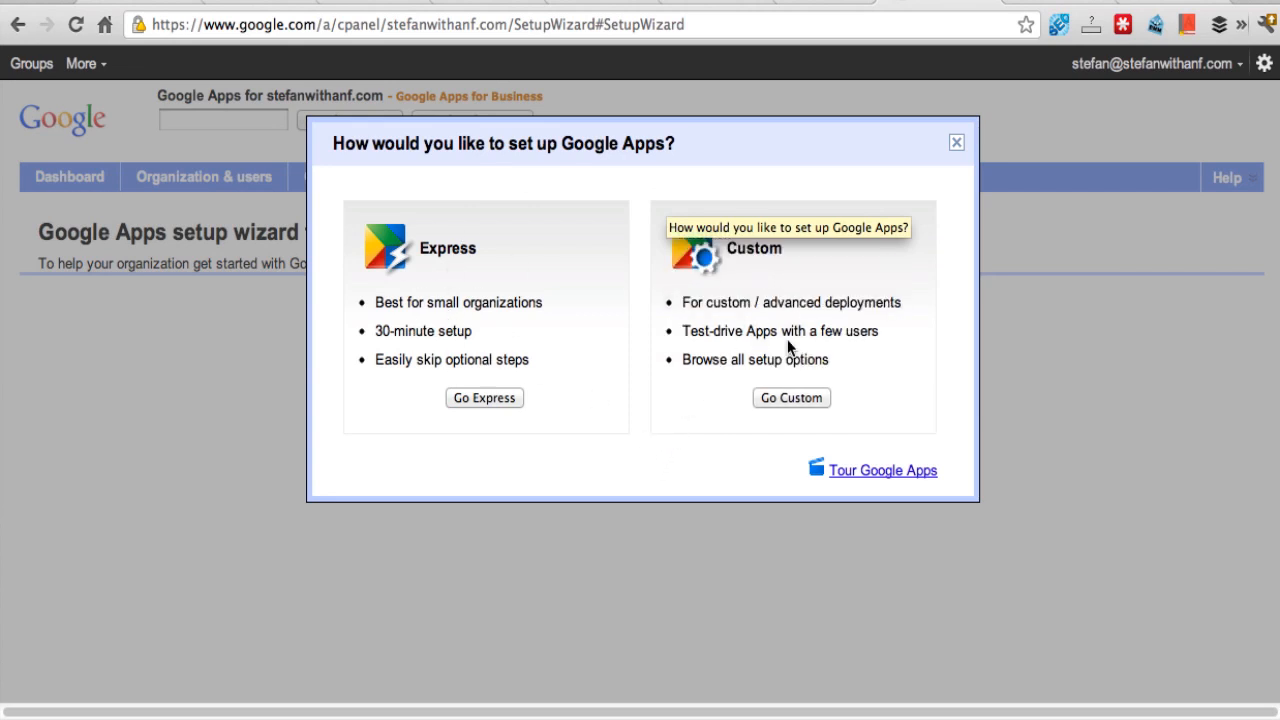
click(488, 400)
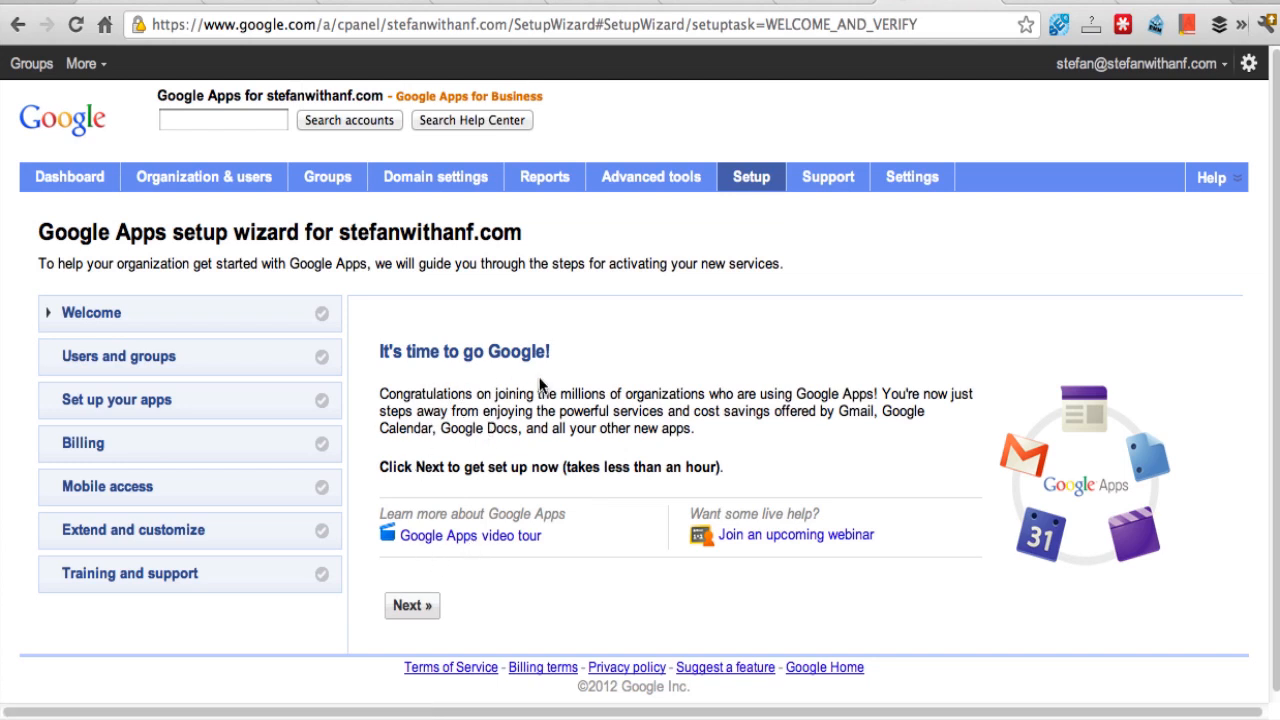
click(411, 606)
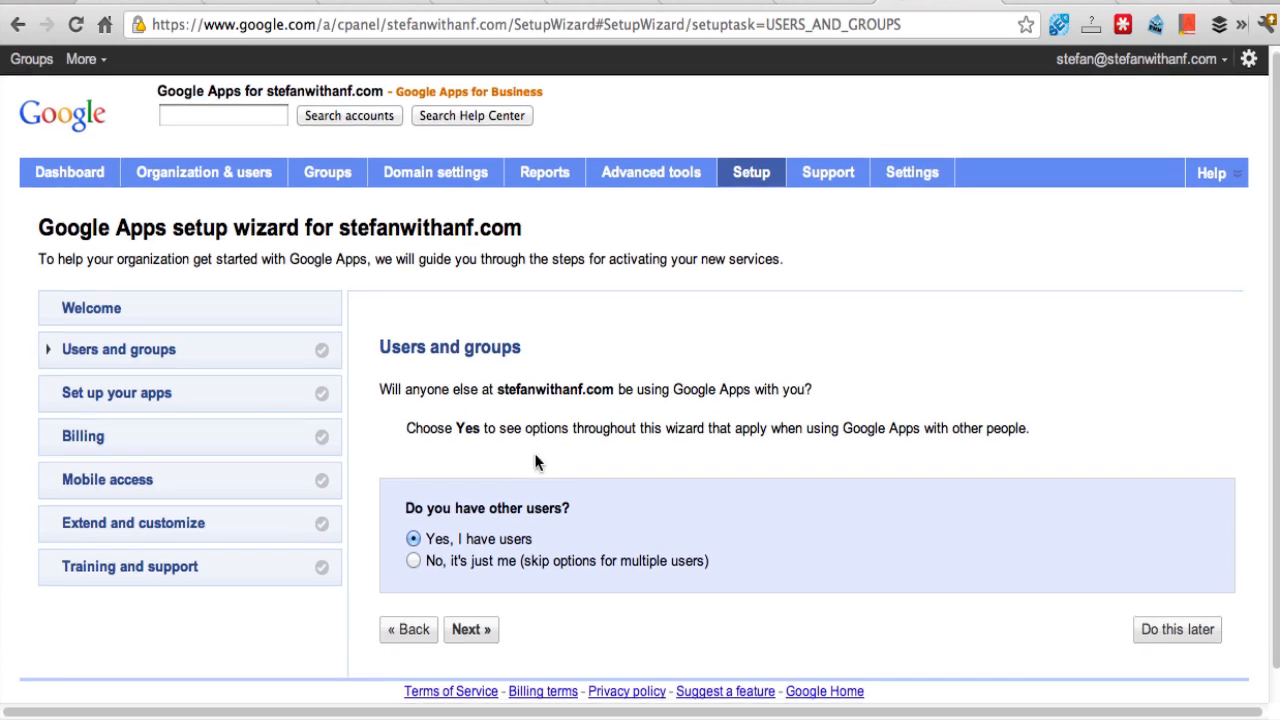
scroll(510, 458, down, 1)
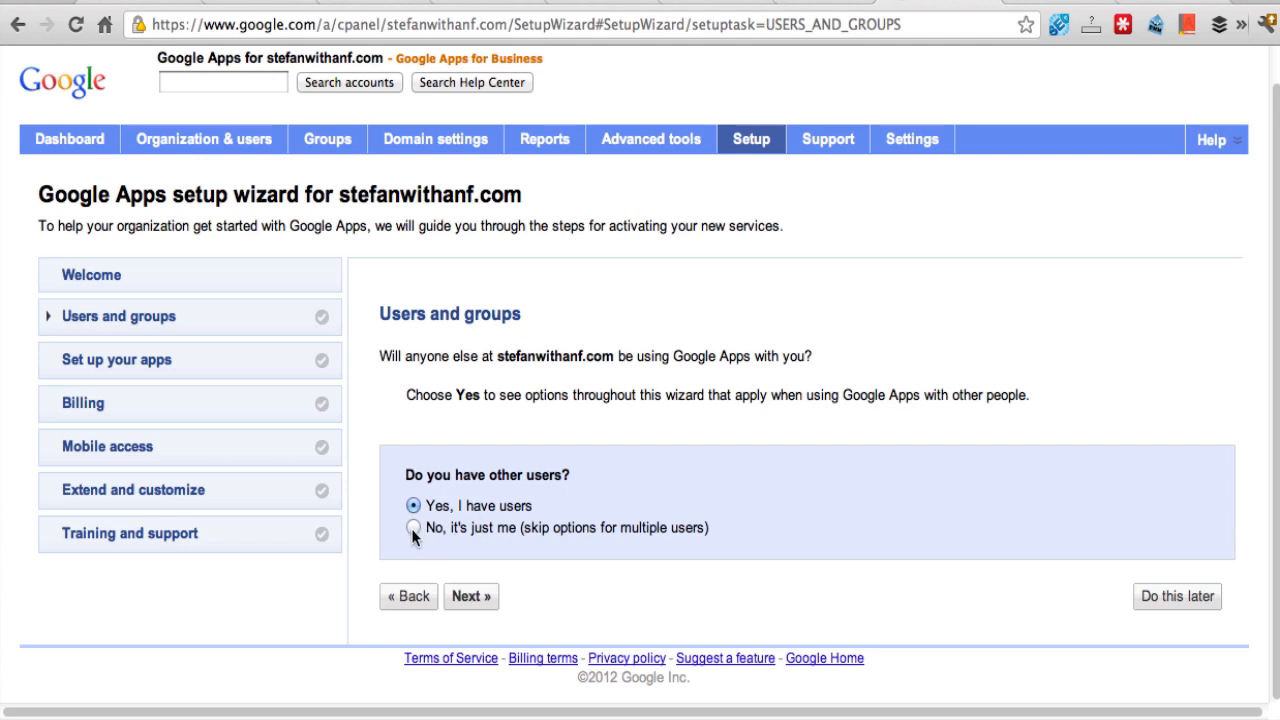
click(475, 597)
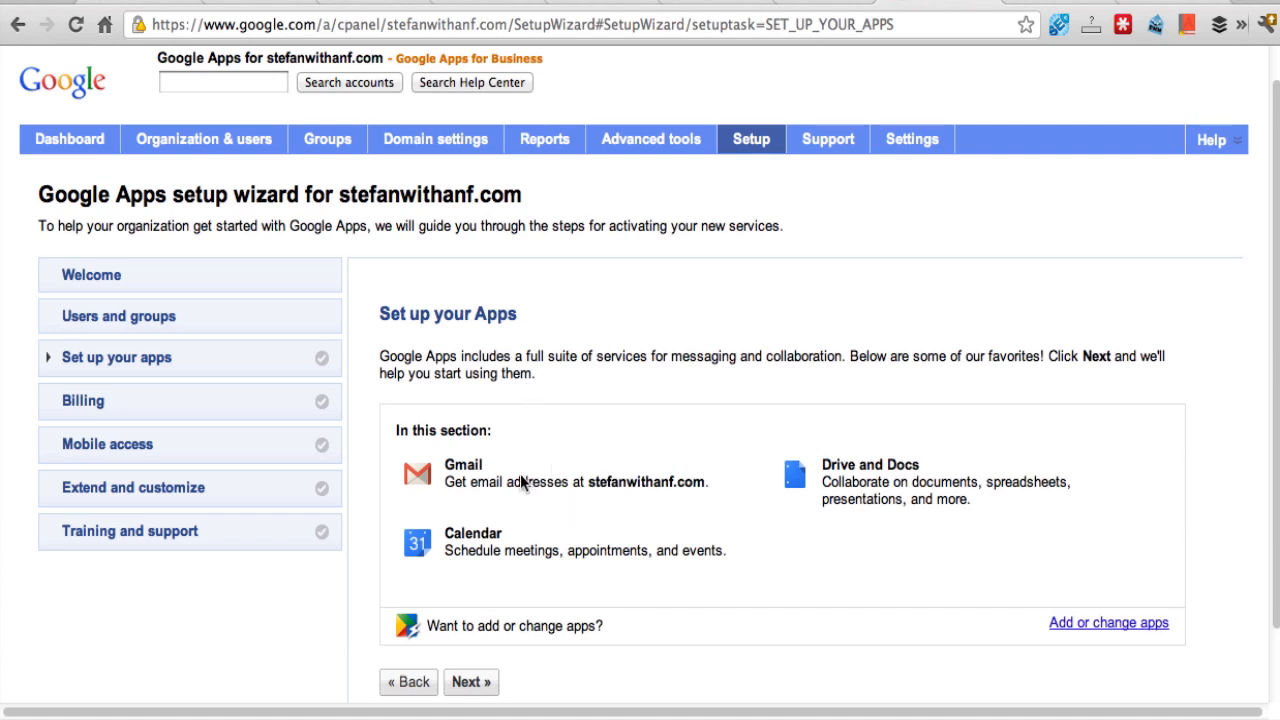
- Proceed through the app overview and Gmail introduction, keeping Google servers as the mail routing method
scroll(520, 482, down, 1)
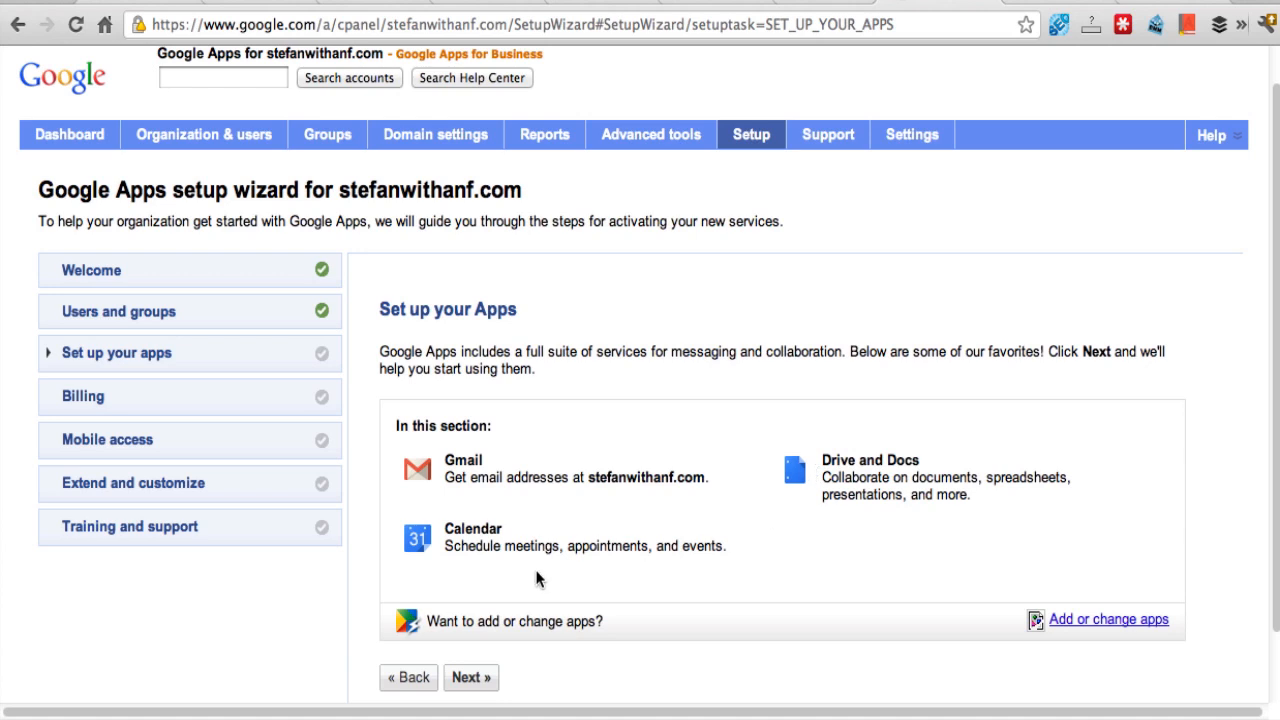
click(472, 678)
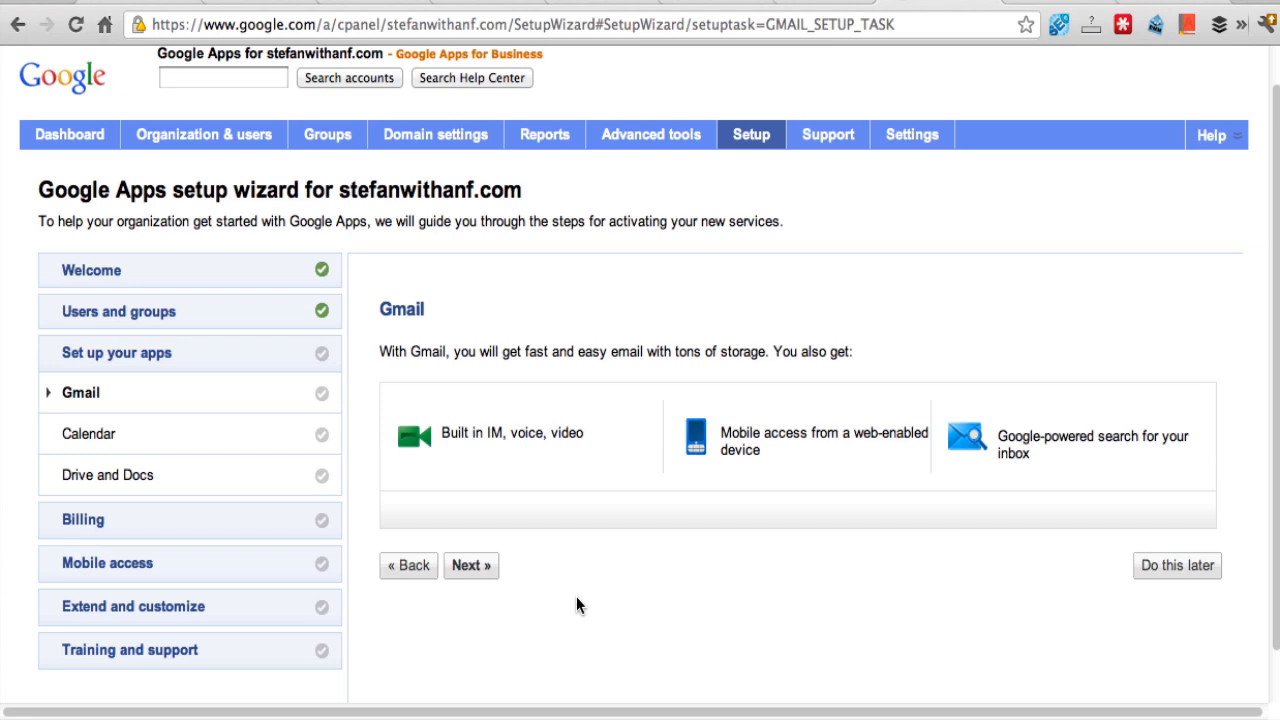
click(479, 566)
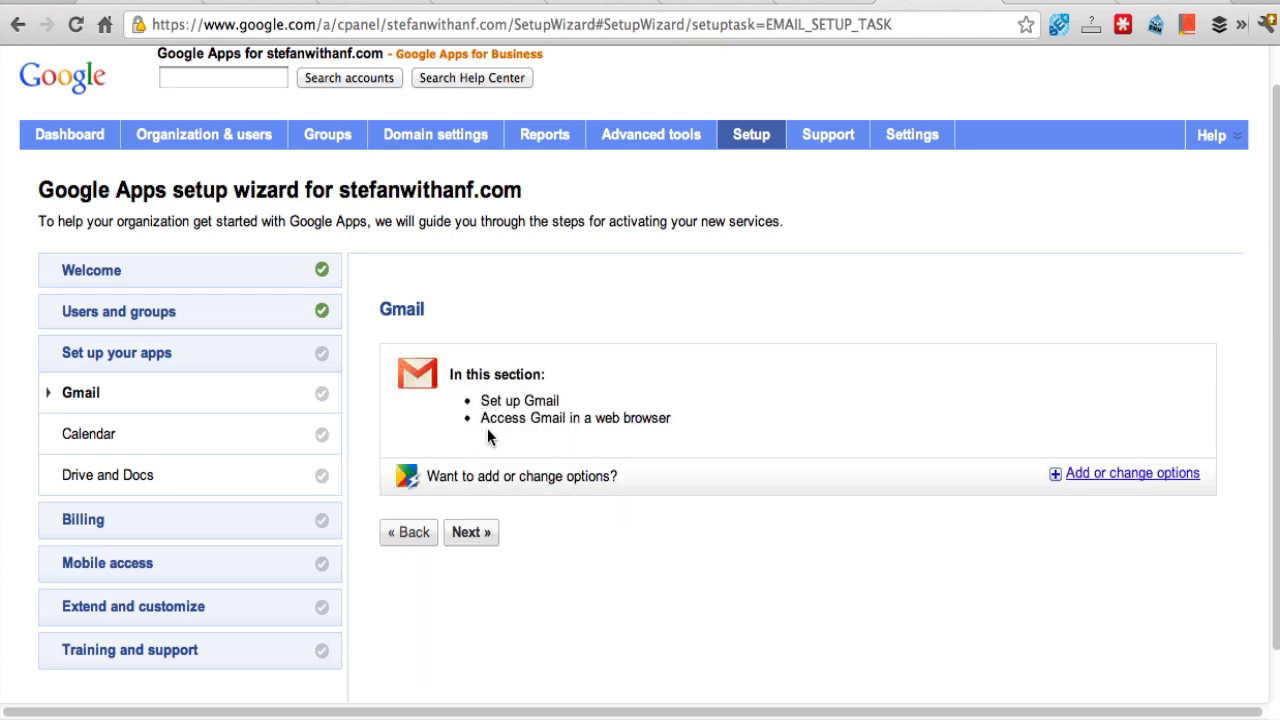
click(471, 532)
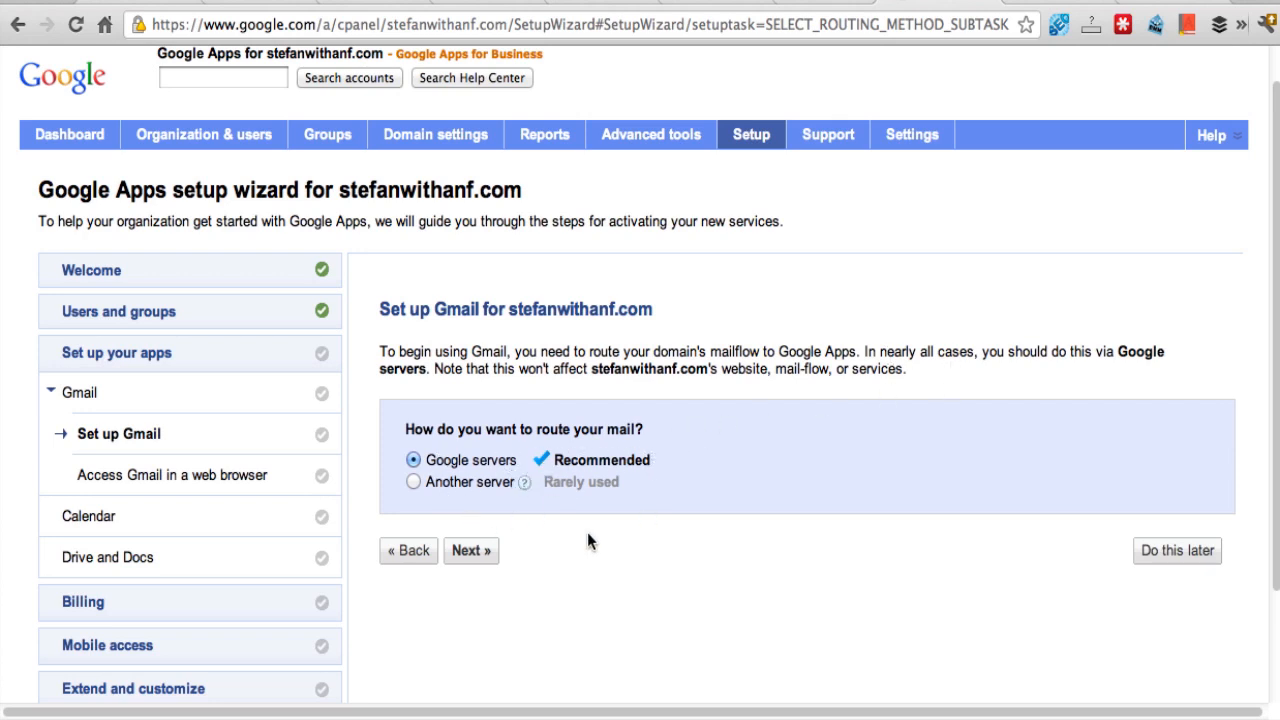
click(481, 549)
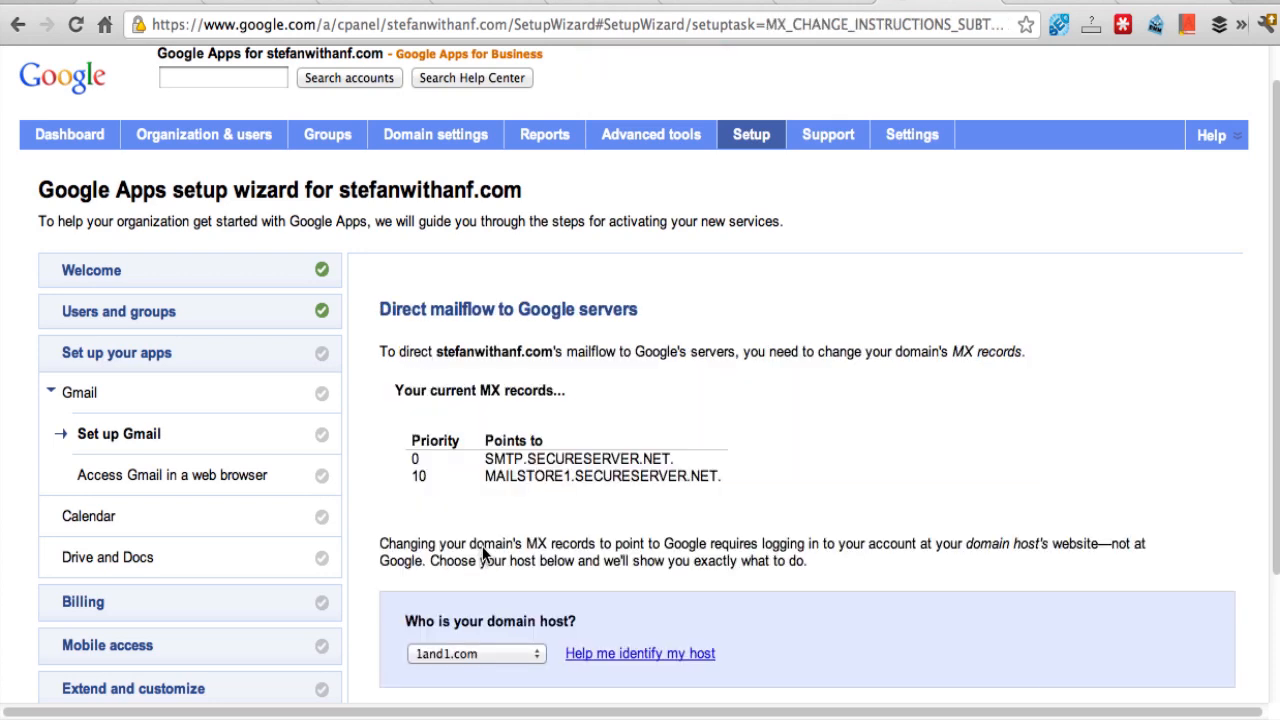
- Compare the current MX records listed in the setup wizard with the MX entries in the domain's GoDaddy zone file
scroll(478, 545, down, 1)
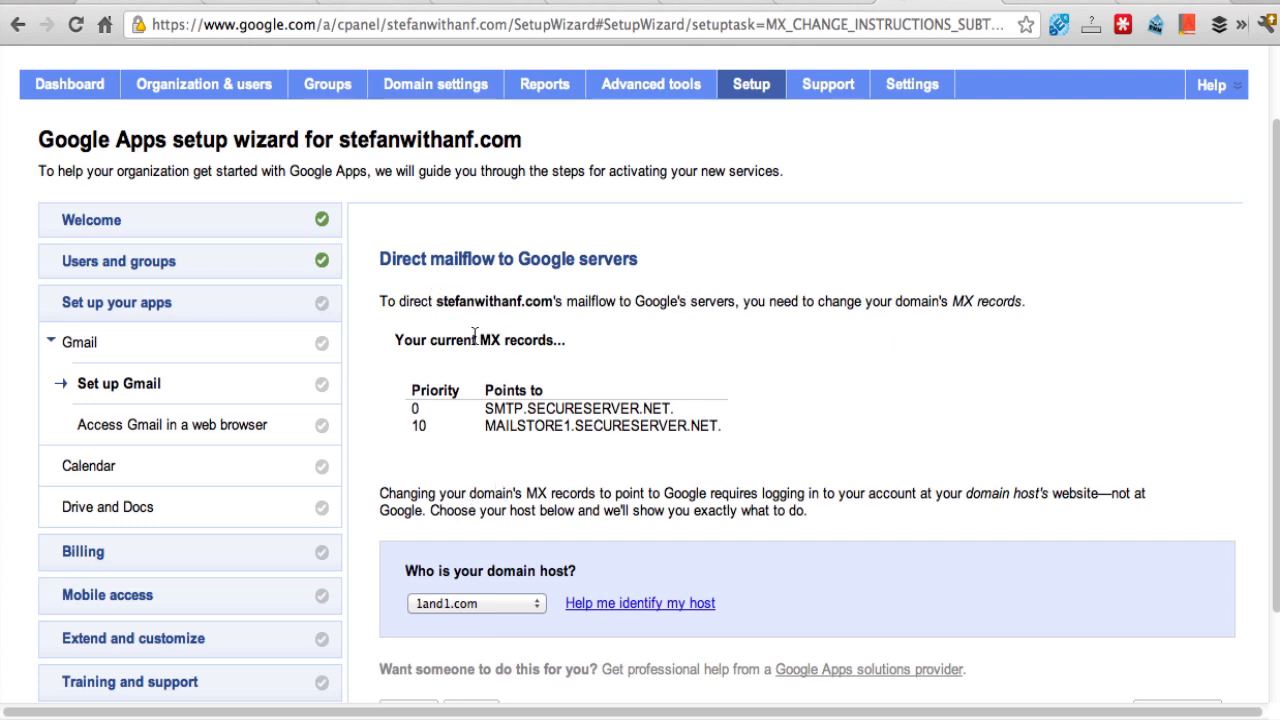
drag(481, 340, 499, 336)
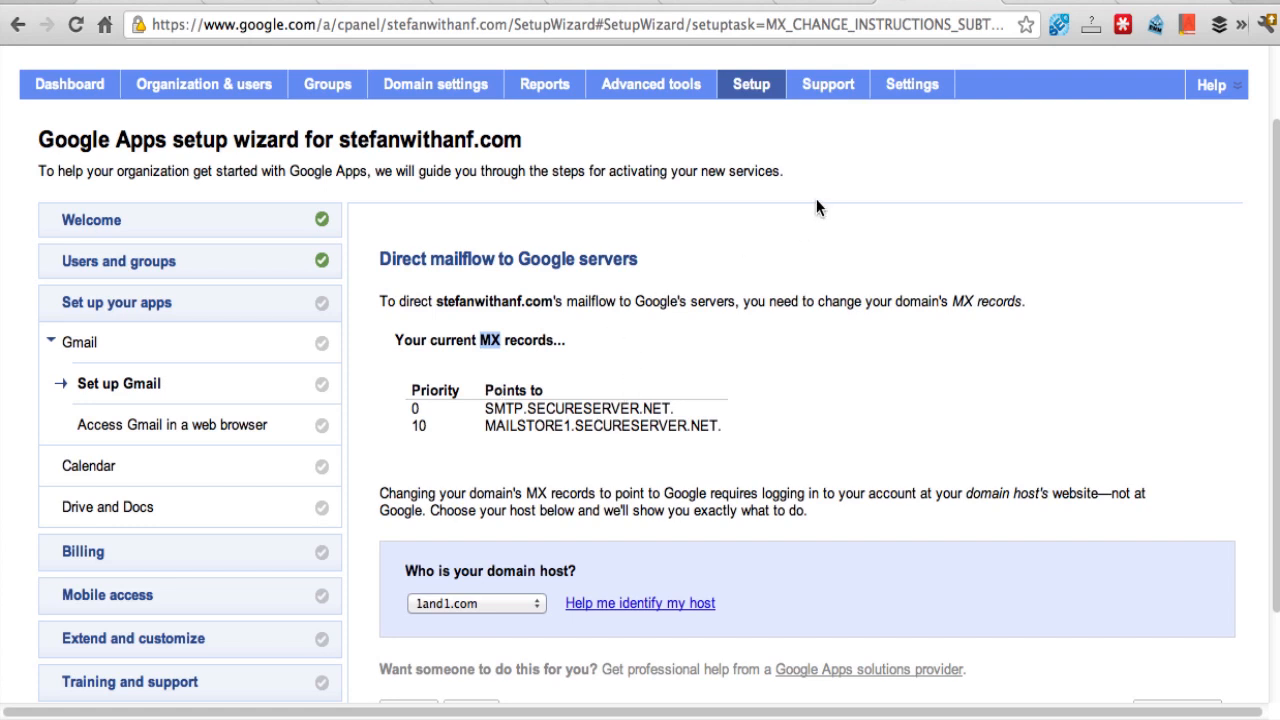
click(1052, 2)
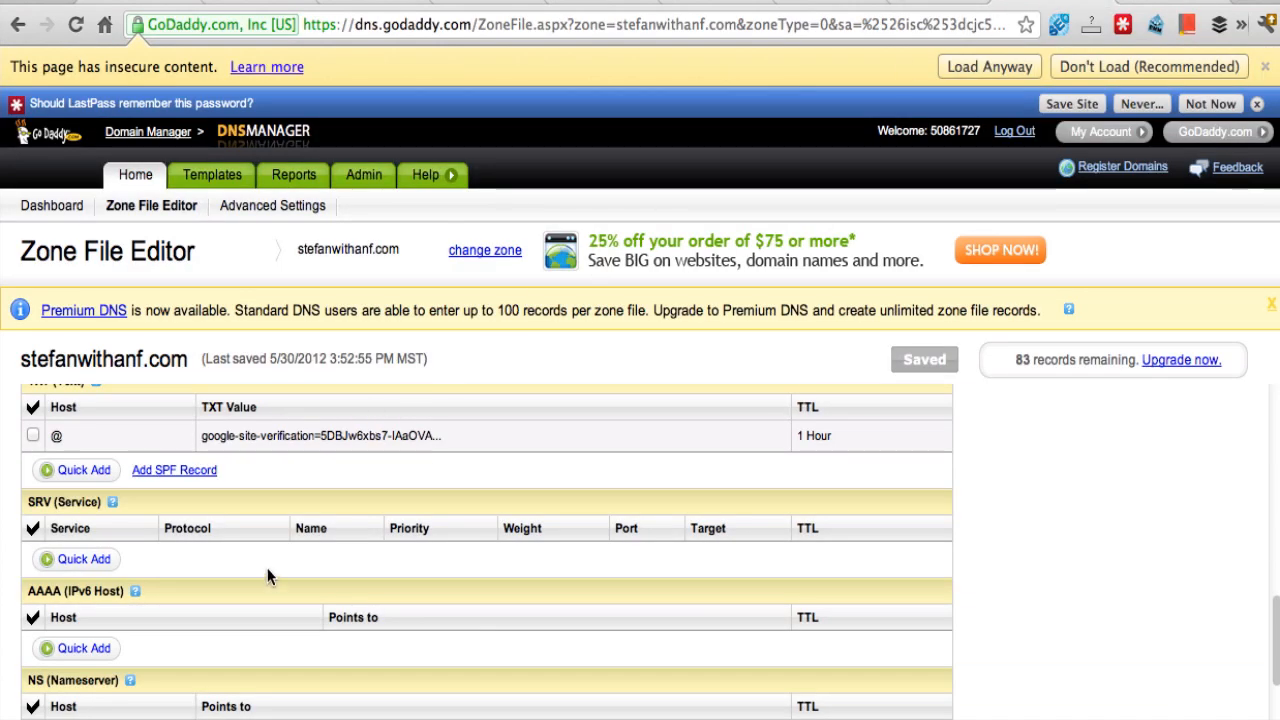
scroll(420, 548, down, 4)
scroll(420, 548, up, 3)
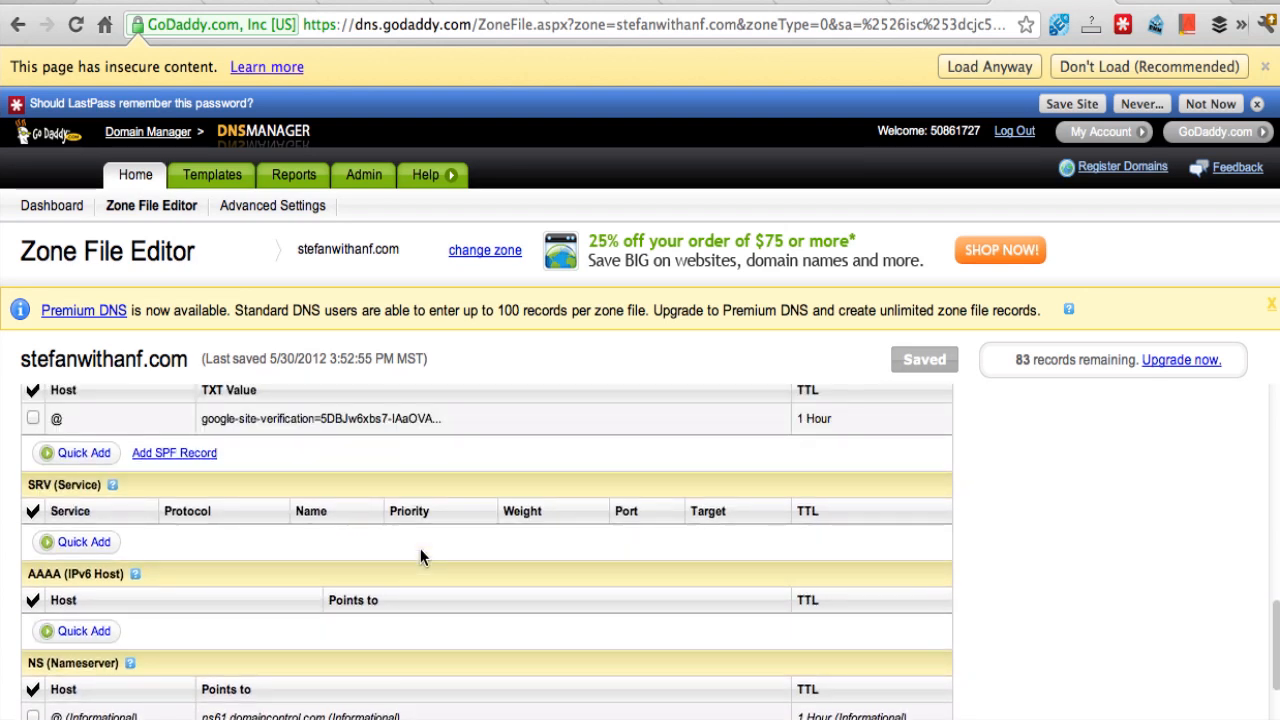
scroll(420, 548, up, 2)
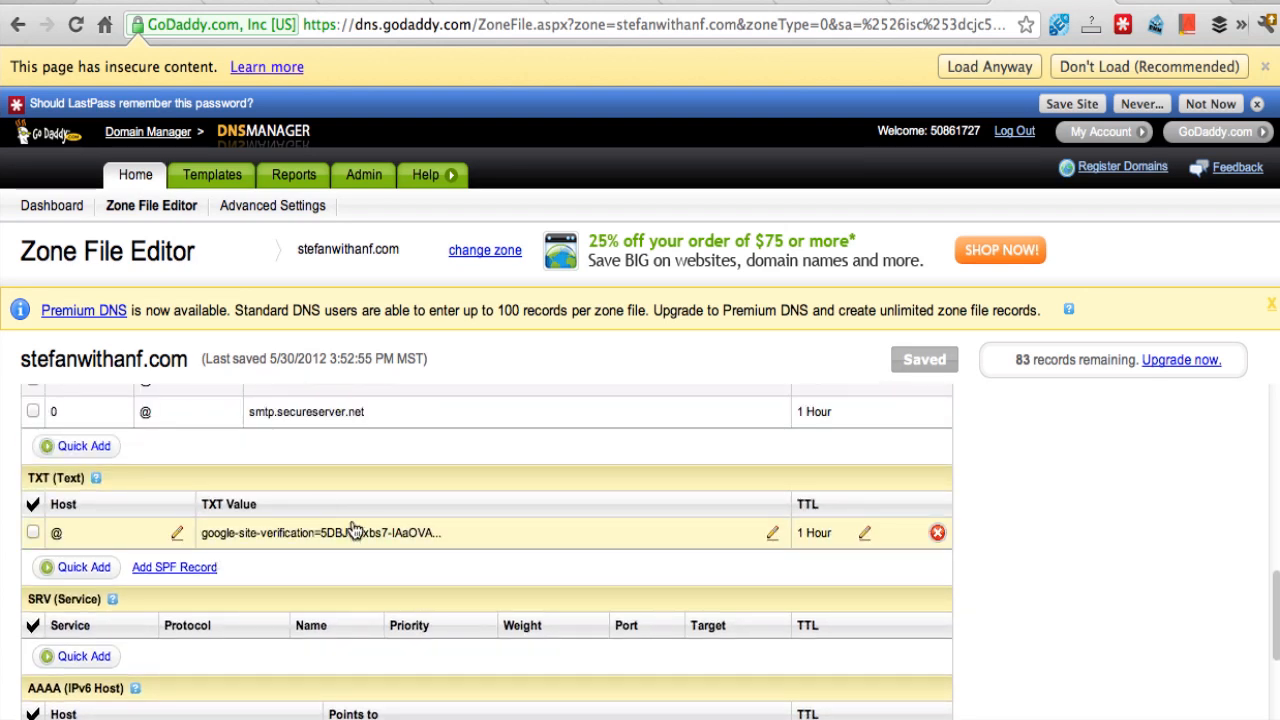
scroll(352, 530, up, 2)
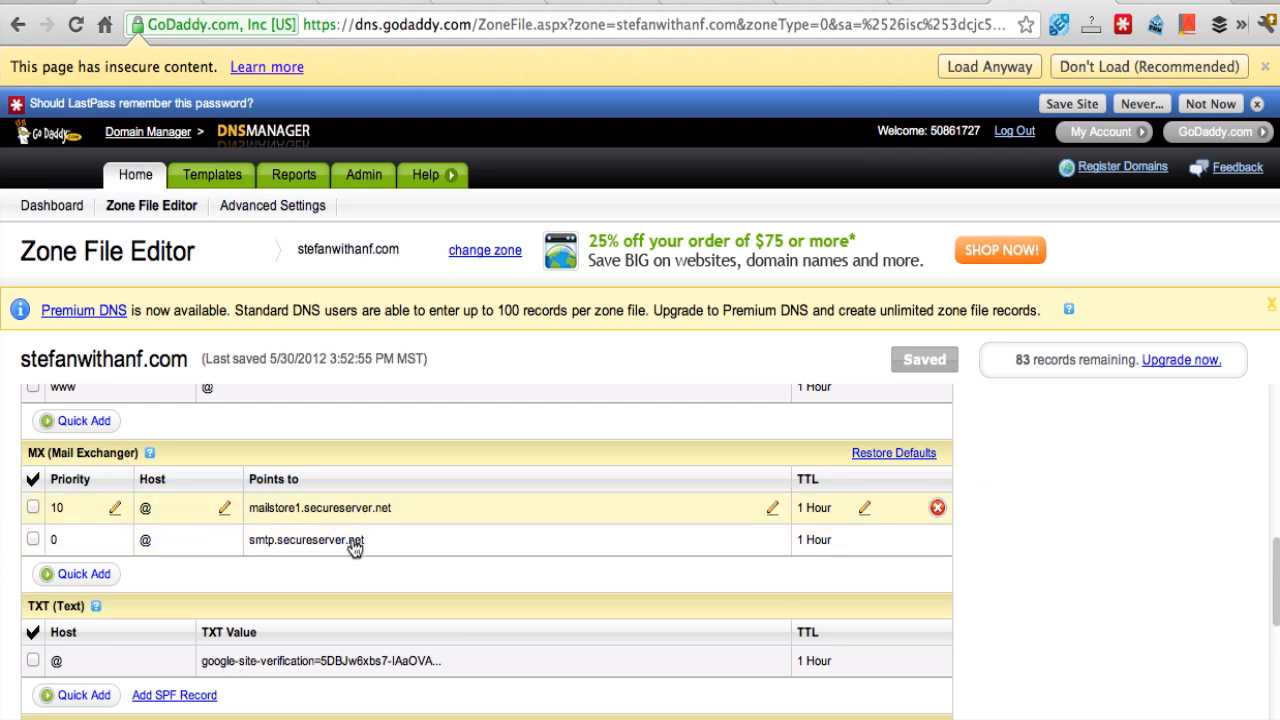
- Return to the Google Apps setup wizard, choose GoDaddy as the domain host, and continue to its MX instructions
click(932, 4)
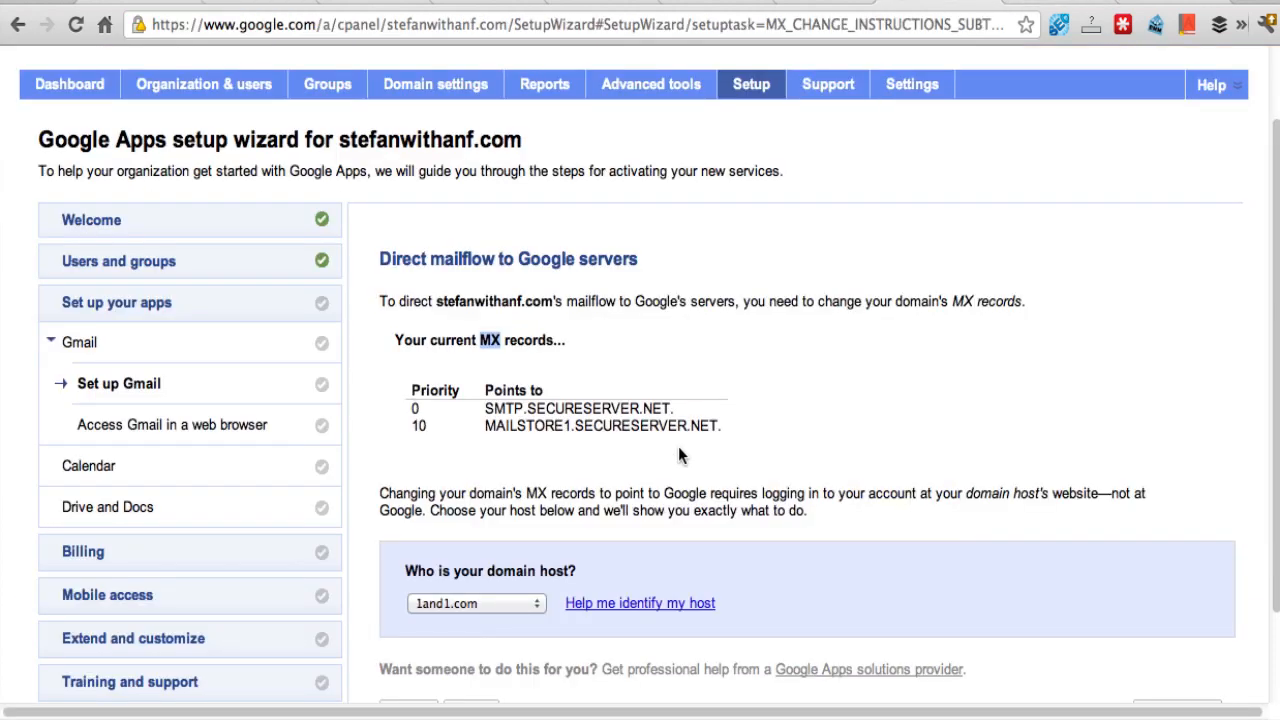
click(490, 604)
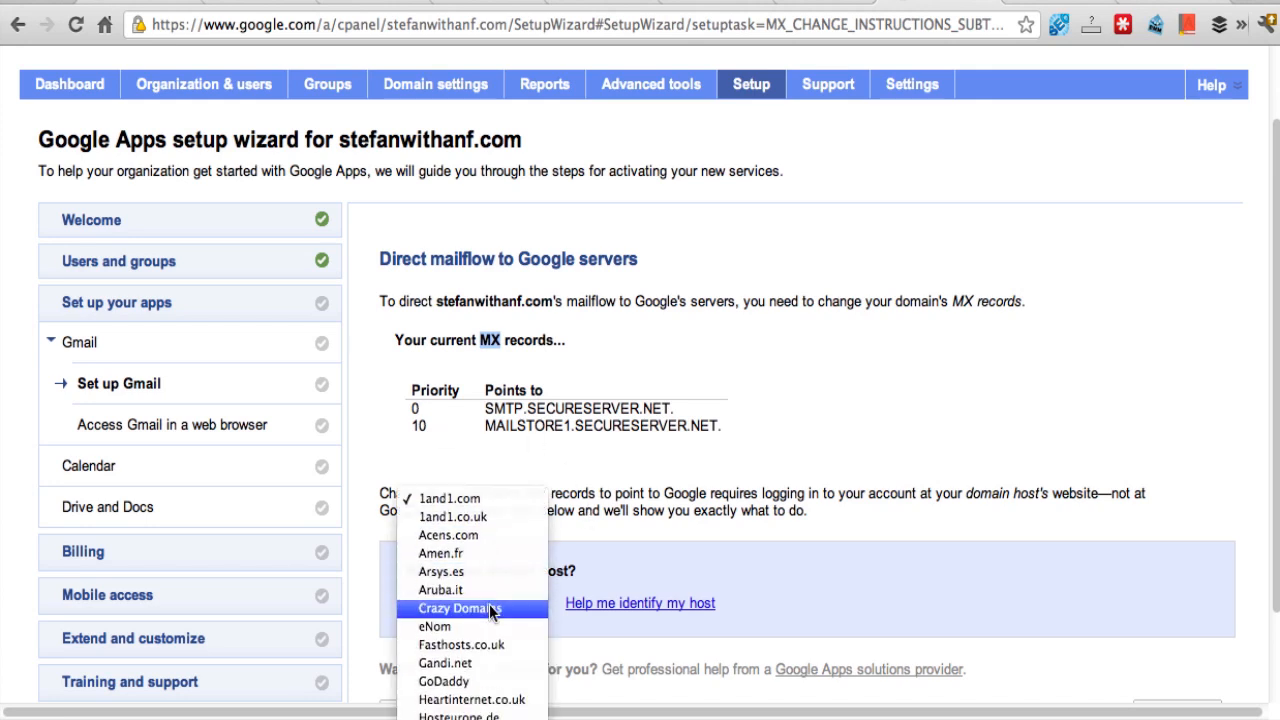
click(487, 652)
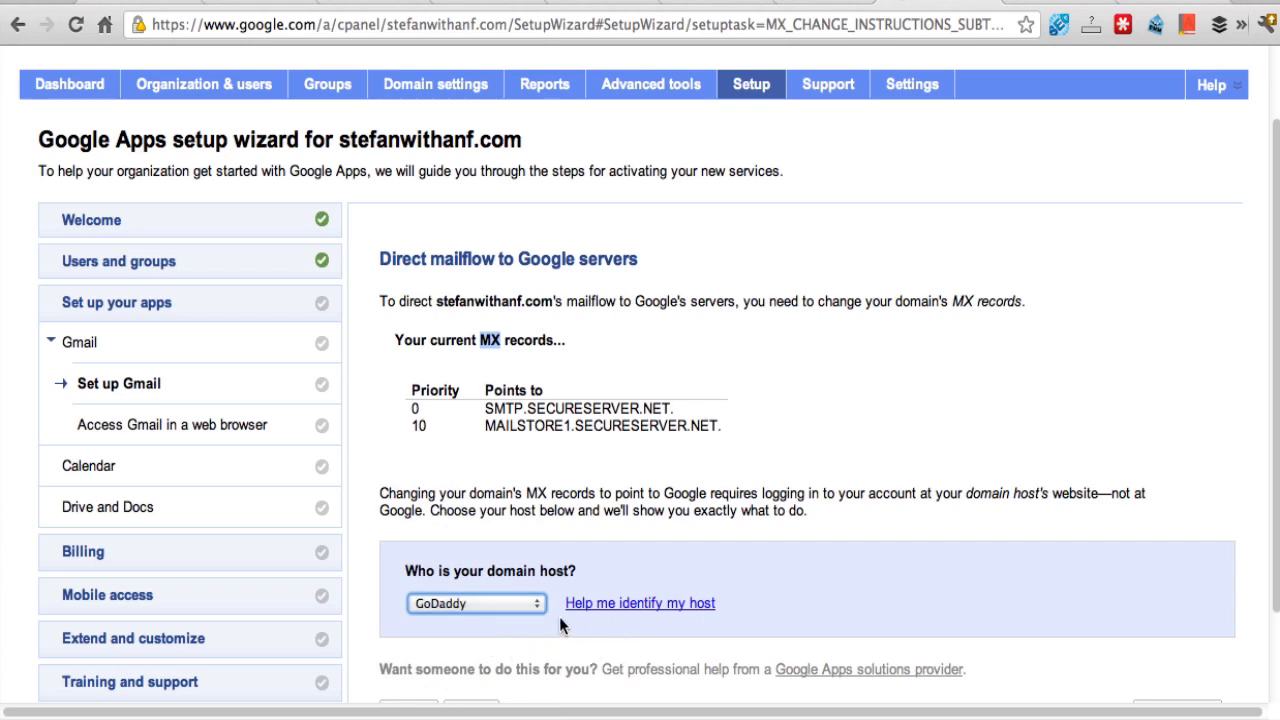
scroll(571, 614, down, 3)
scroll(571, 614, up, 5)
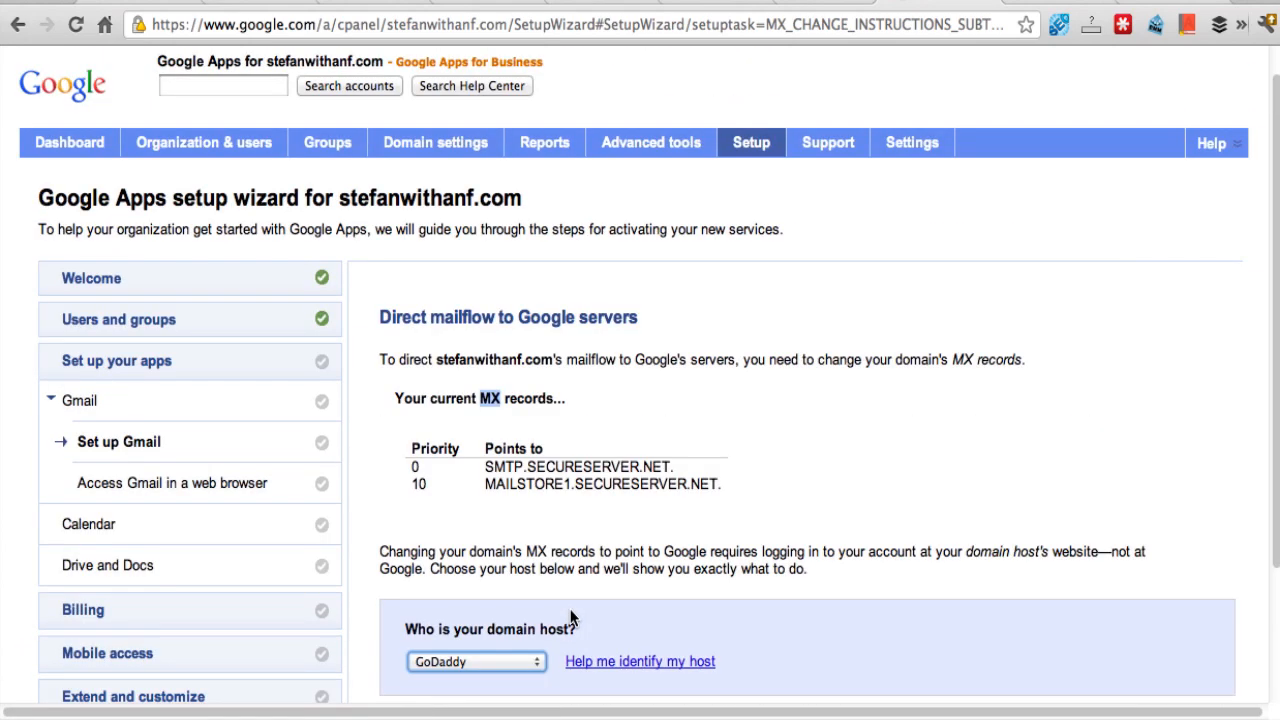
scroll(571, 618, down, 2)
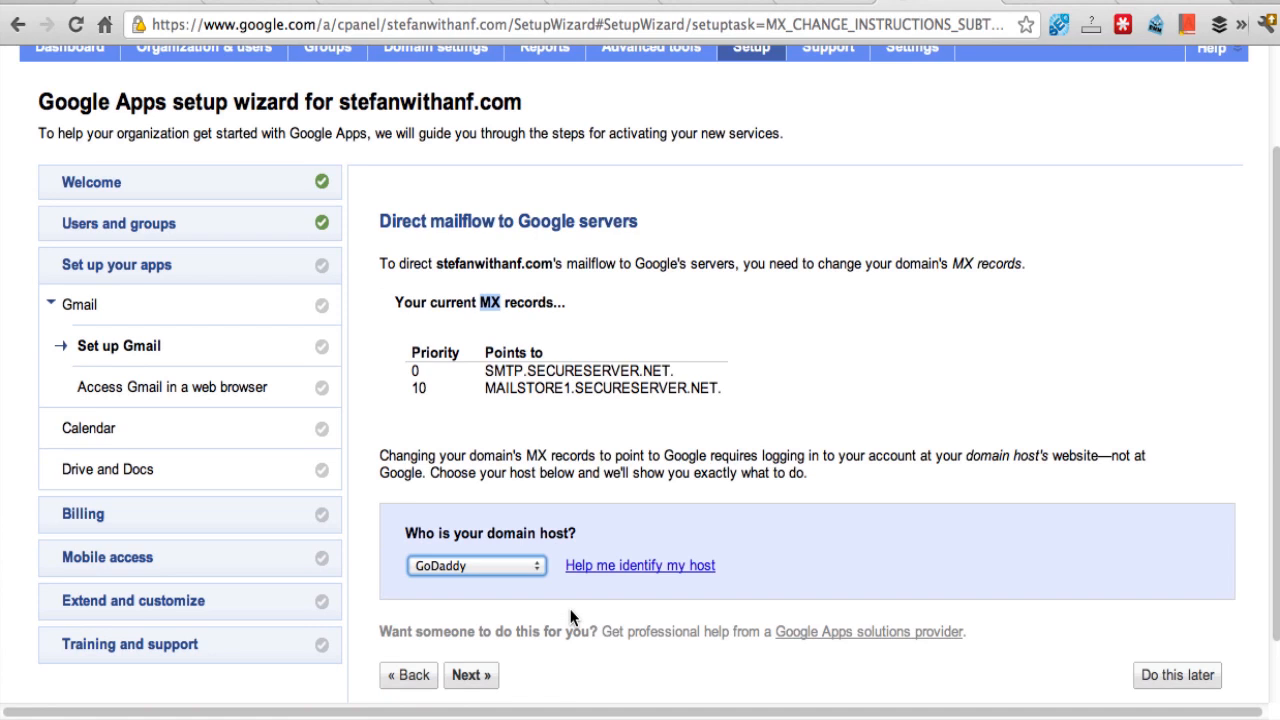
click(472, 677)
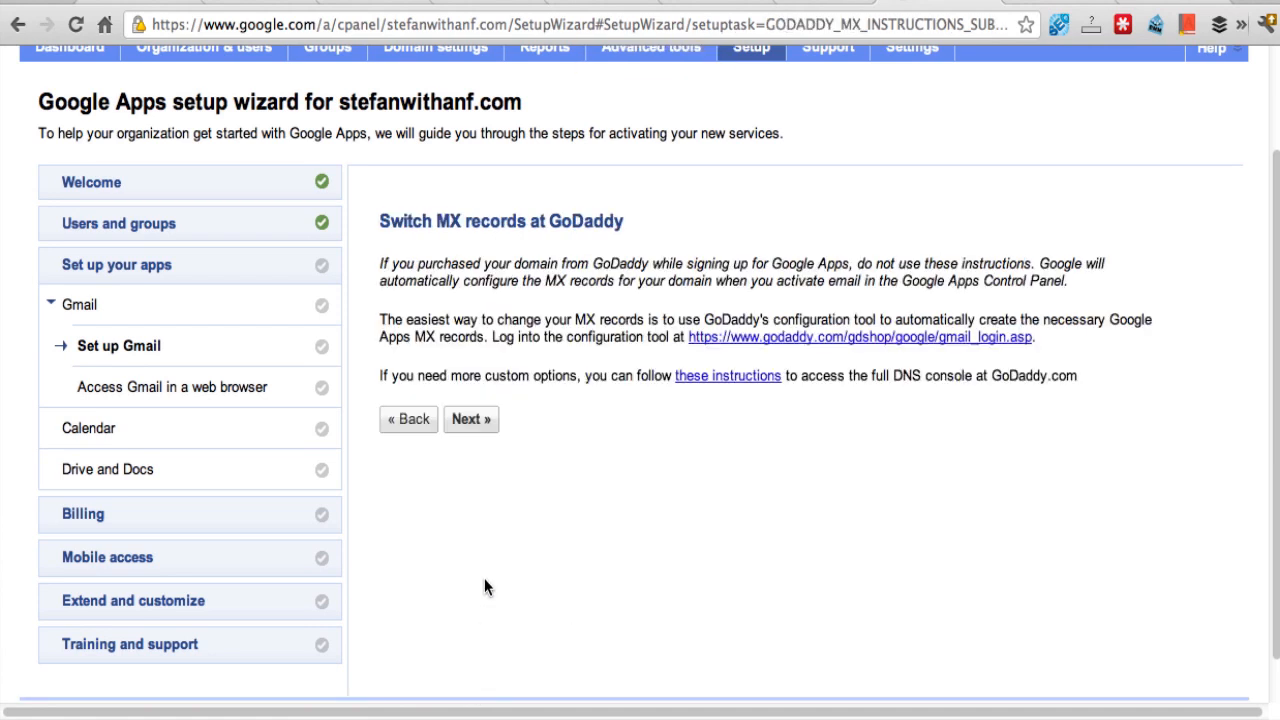
- Move past the GoDaddy instructions and MX change question to the wizard's MX record check page
click(478, 419)
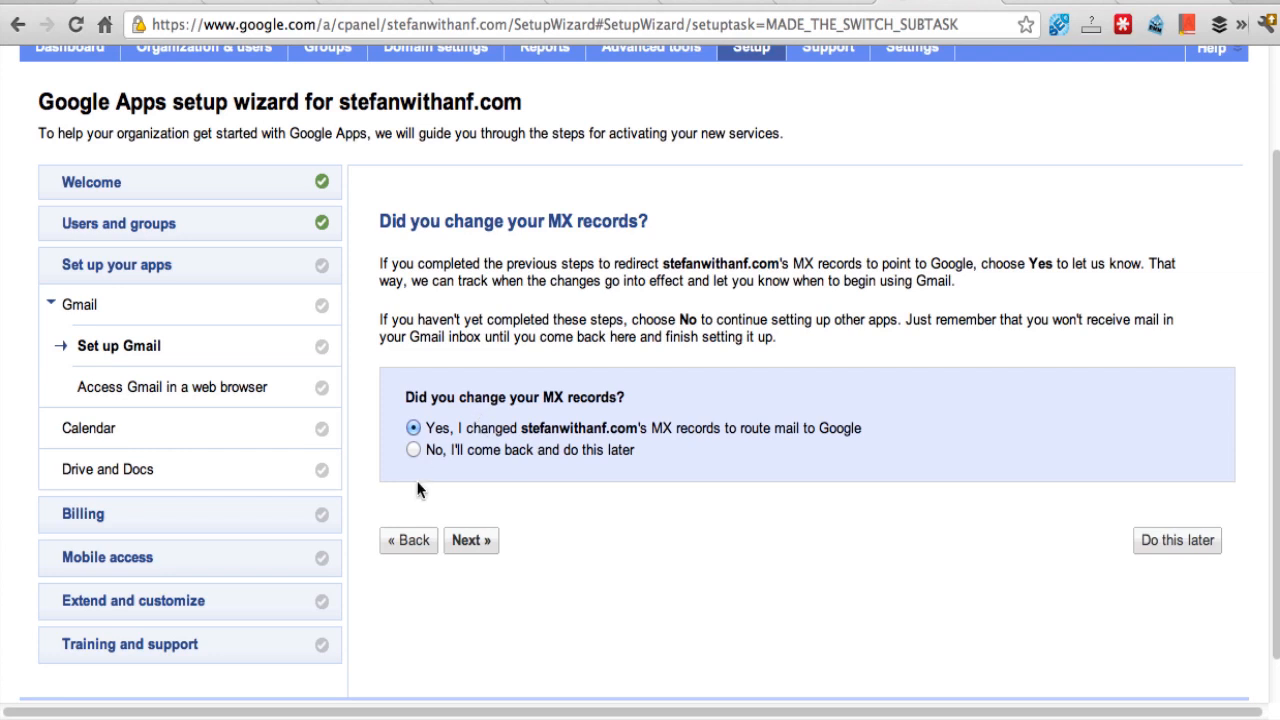
click(415, 545)
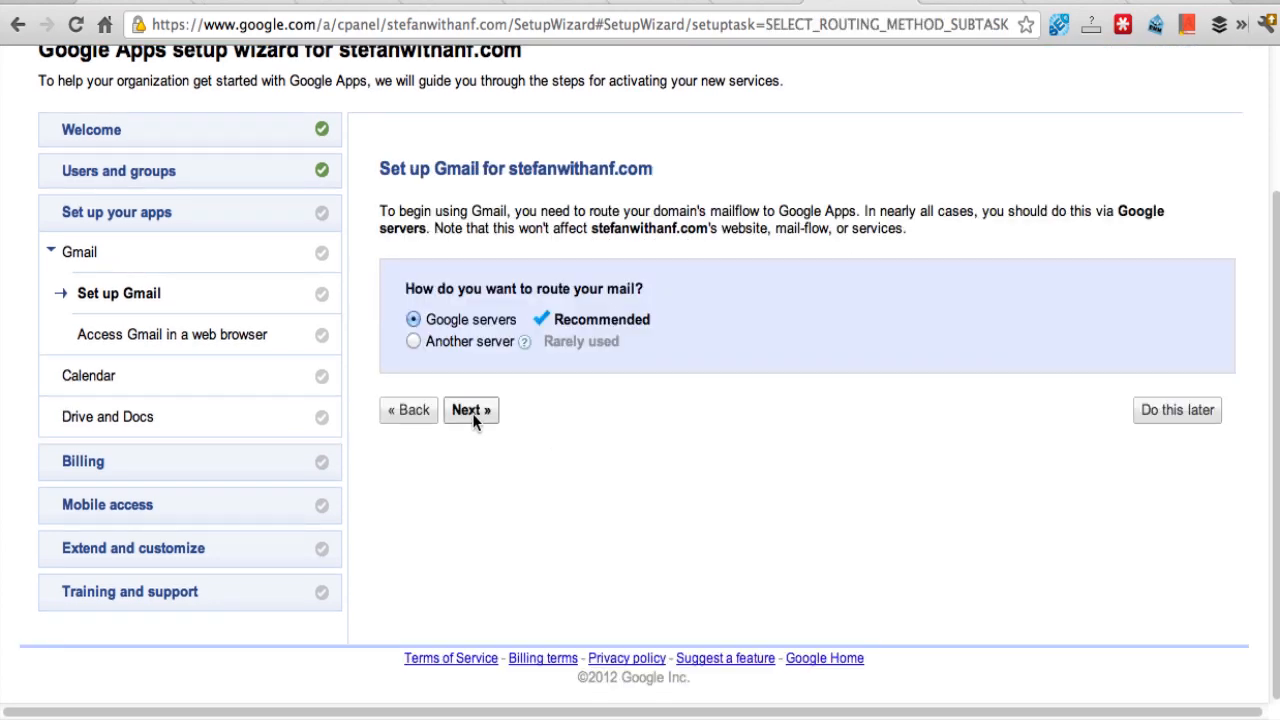
click(472, 413)
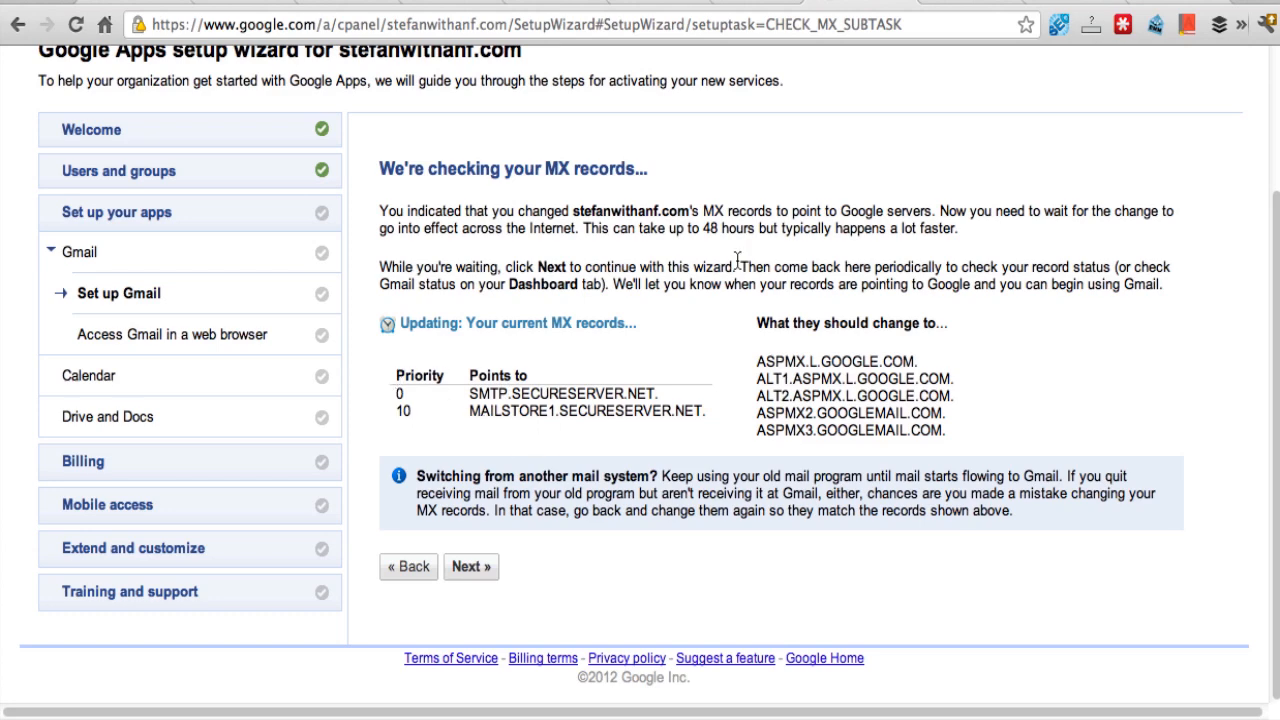
- Switch to the GoDaddy zone file, extend the expiring session, and find the MX (Mail Exchanger) section
click(988, 2)
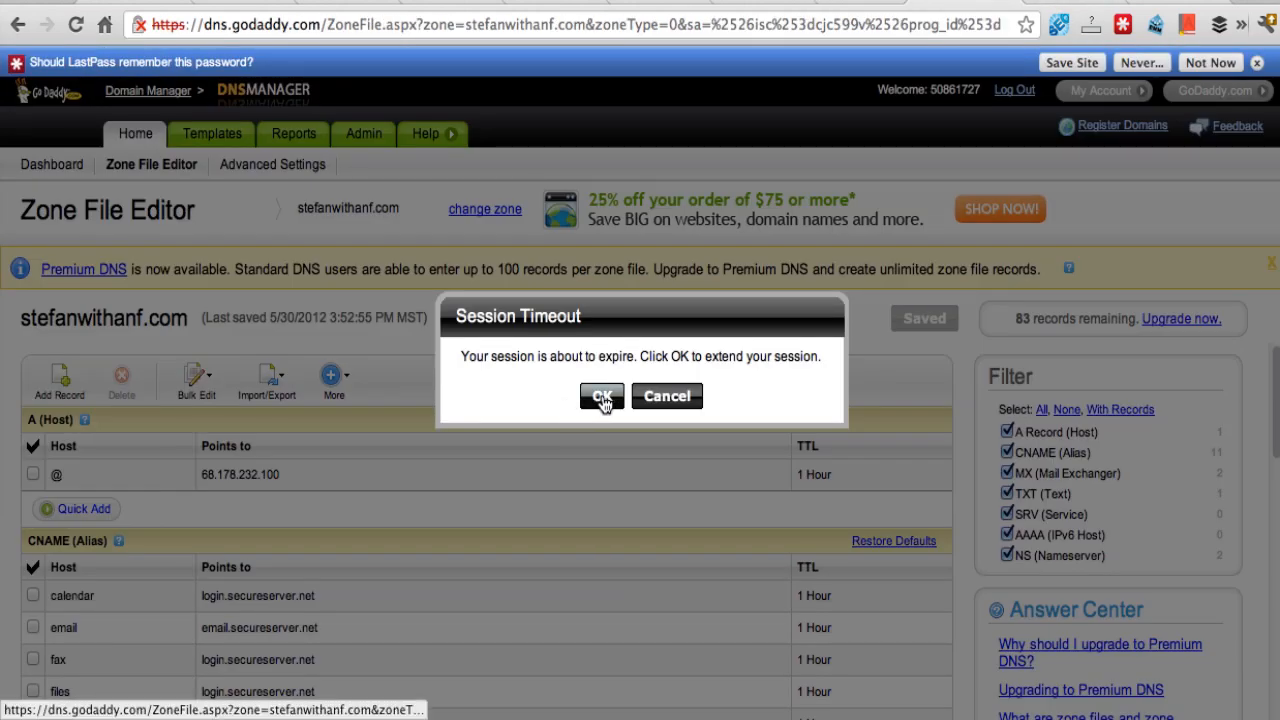
click(602, 397)
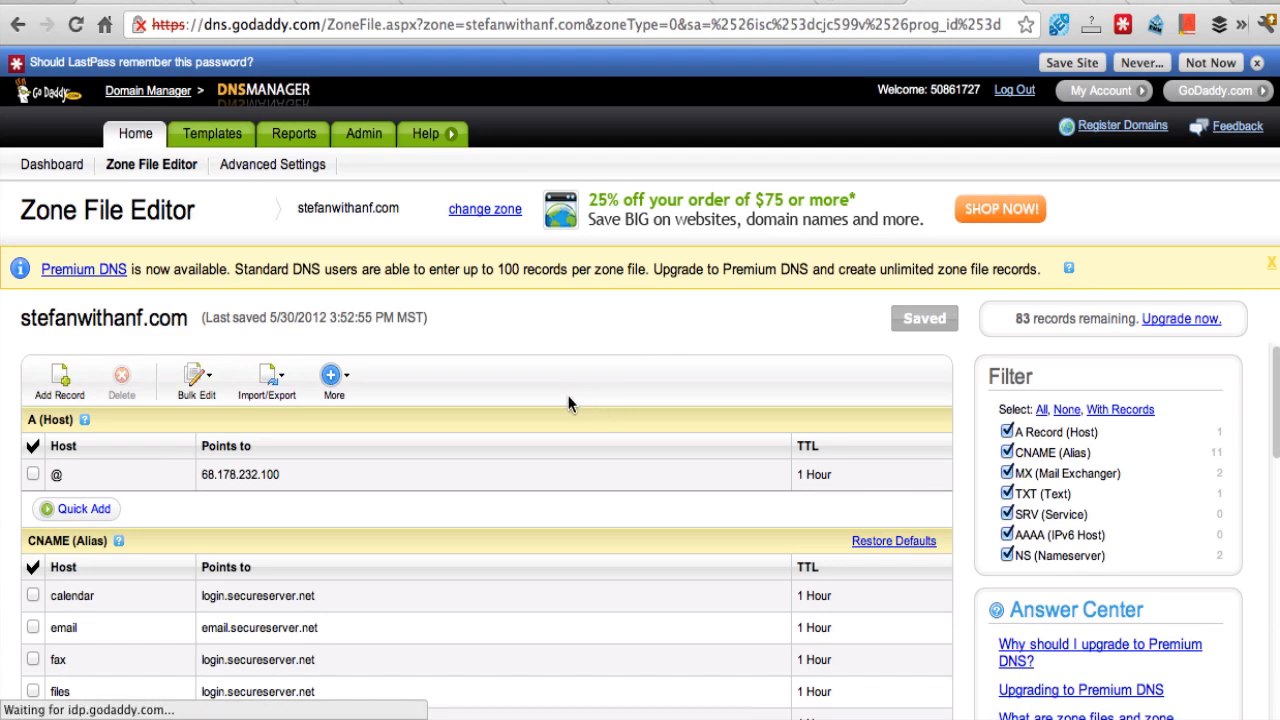
scroll(568, 403, down, 10)
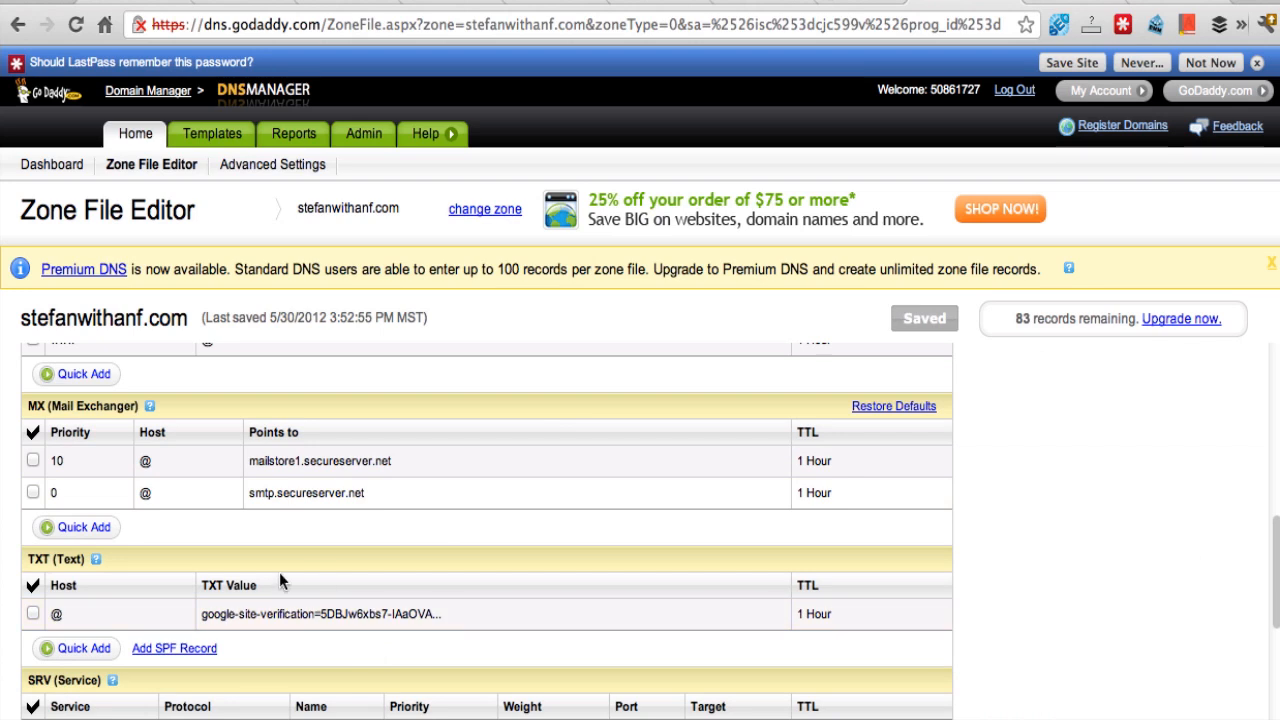
scroll(248, 590, up, 1)
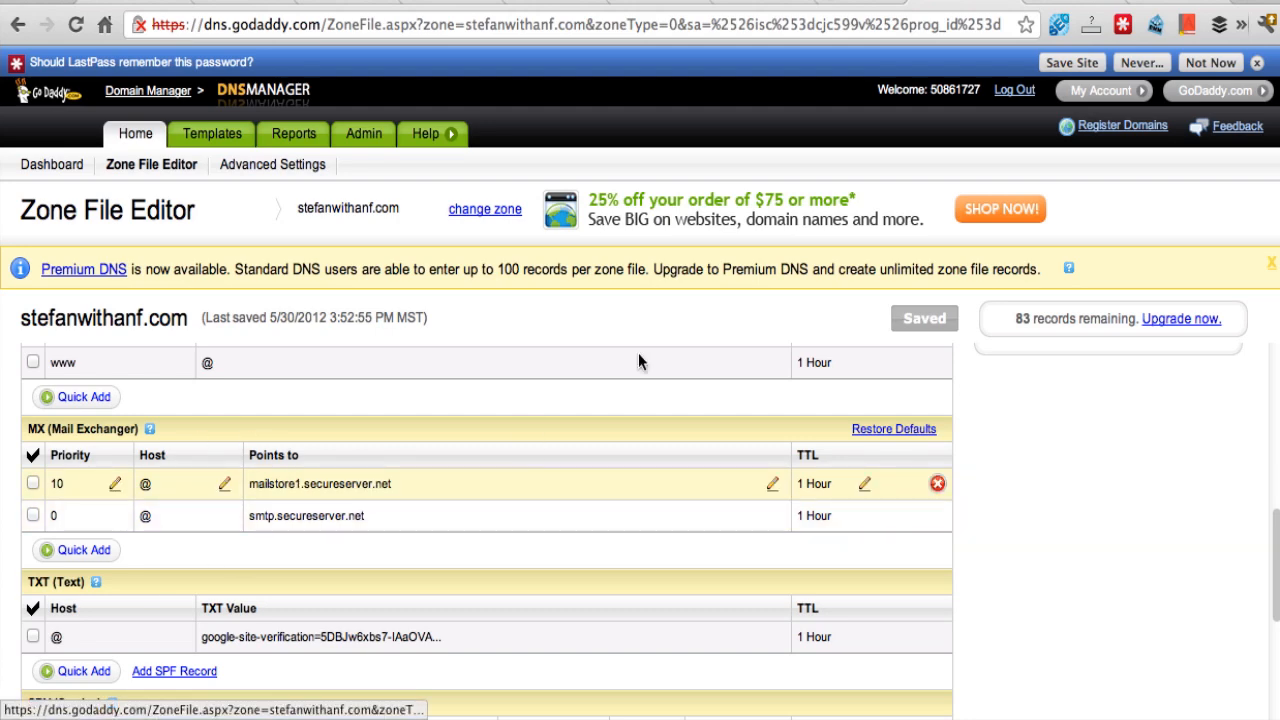
- Copy the first required mail server, ASPMX.L.GOOGLE.COM., from the wizard's MX record check page
click(857, 2)
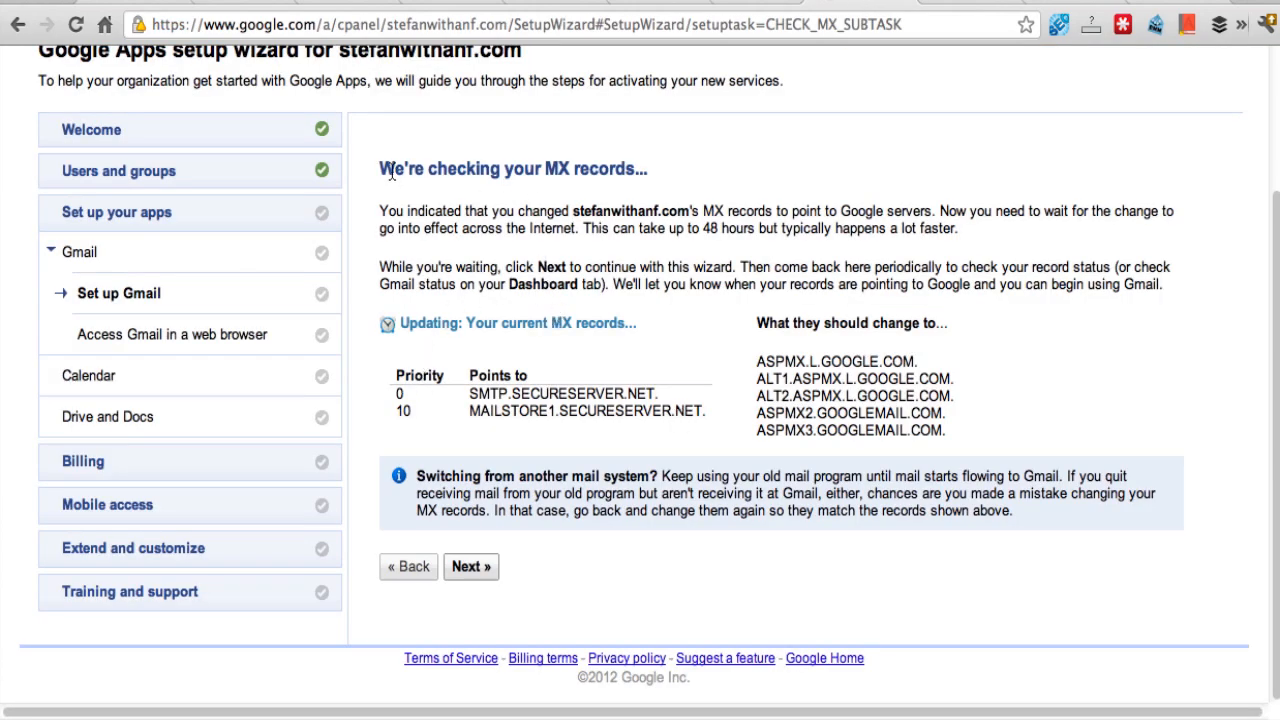
drag(390, 172, 645, 173)
click(606, 178)
drag(757, 361, 920, 361)
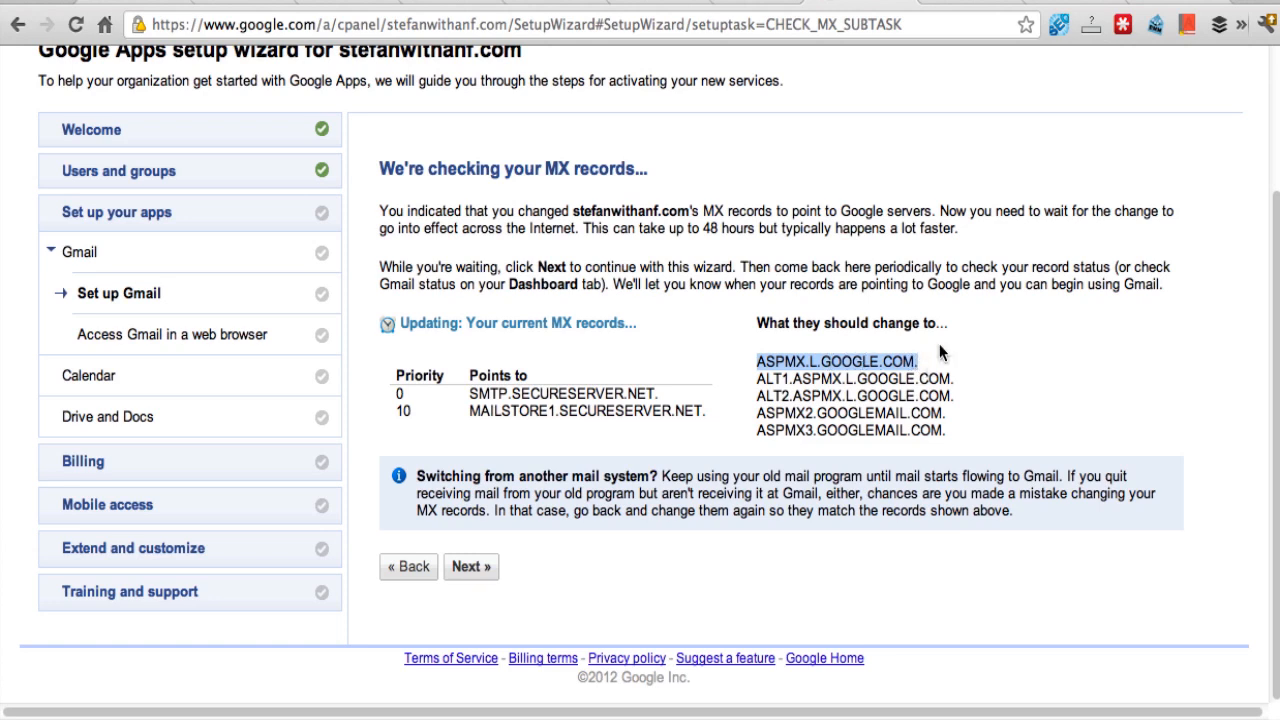
right_click(880, 358)
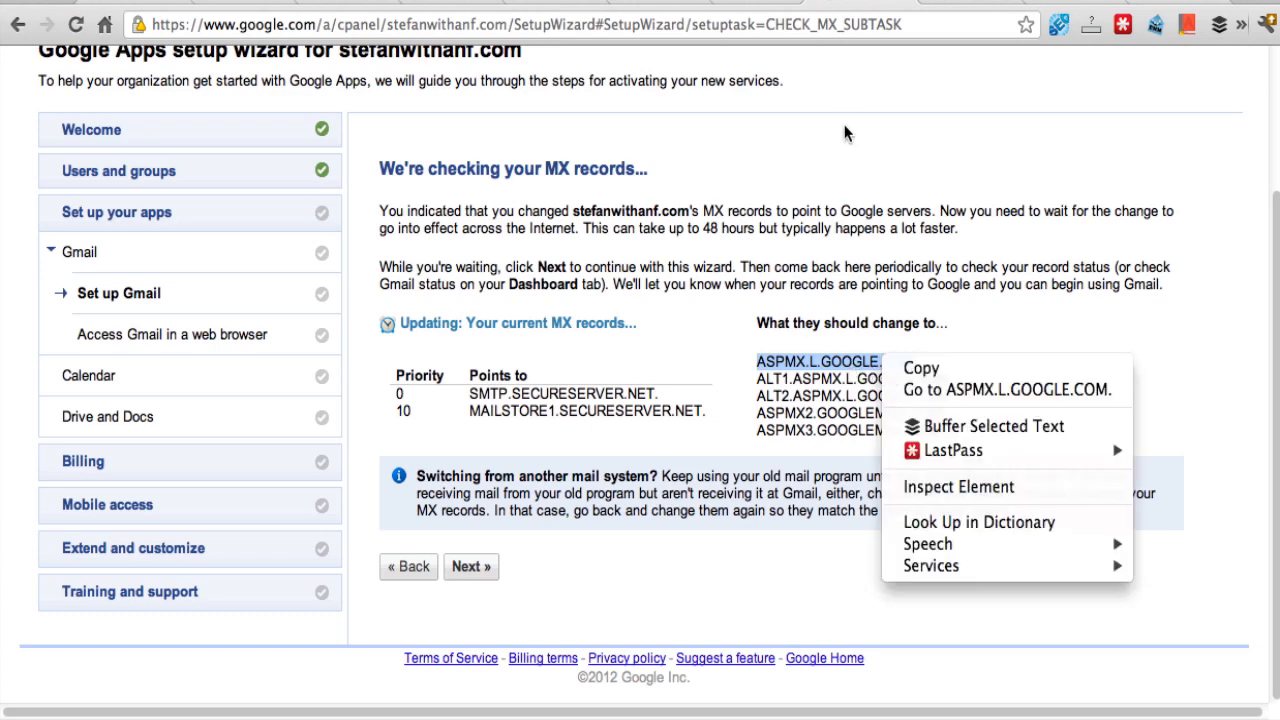
click(920, 368)
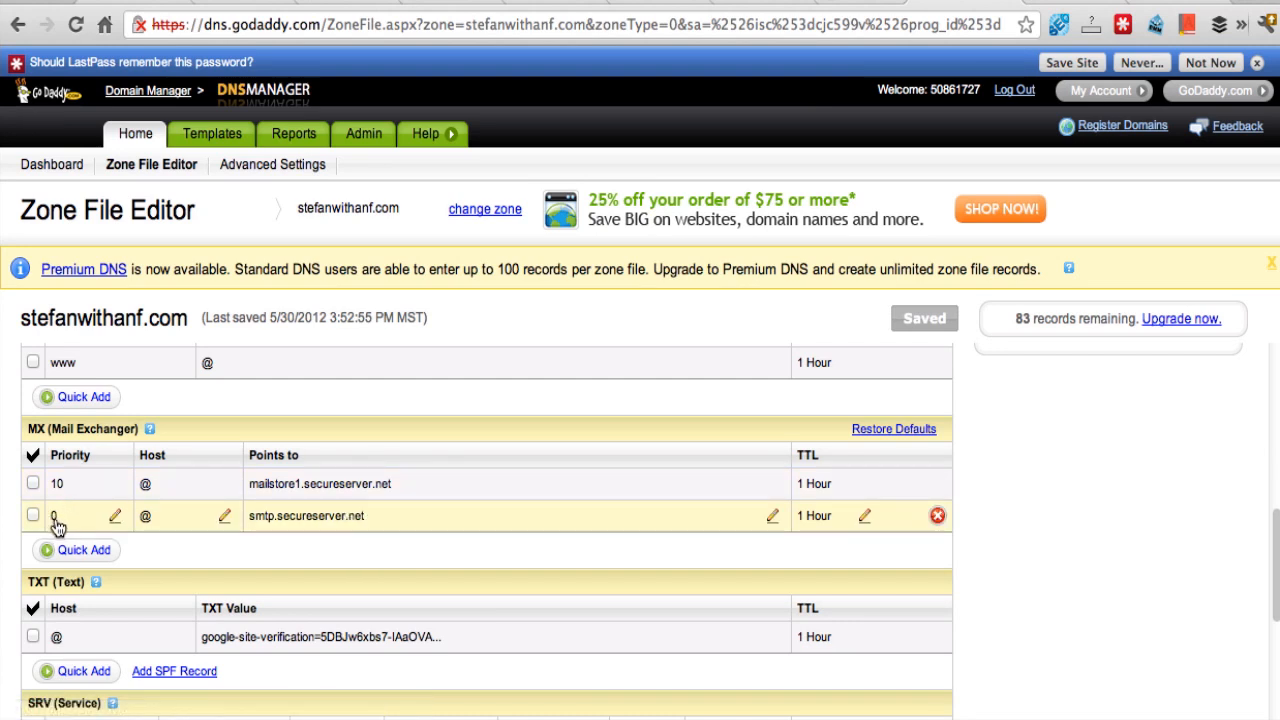
- Point the priority 0 MX record to the copied mail server, ASPMX.L.GOOGLE.COM
click(773, 521)
double_click(550, 510)
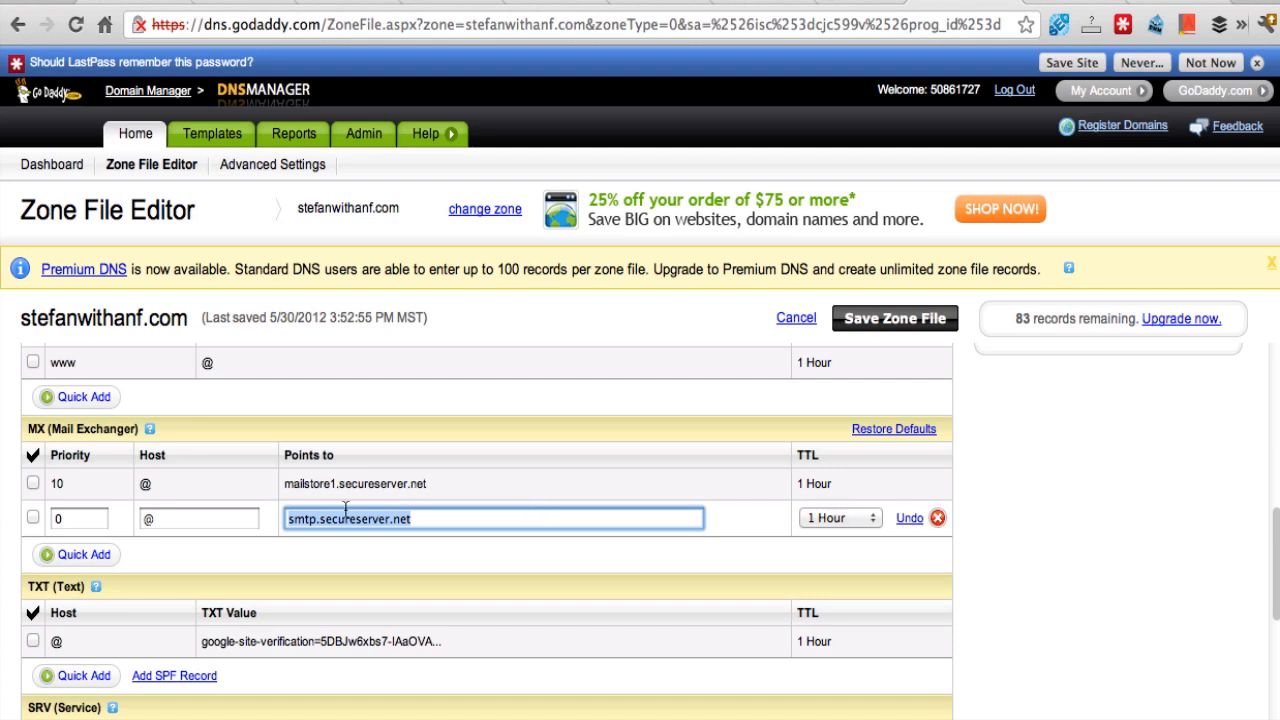
key(super+v)
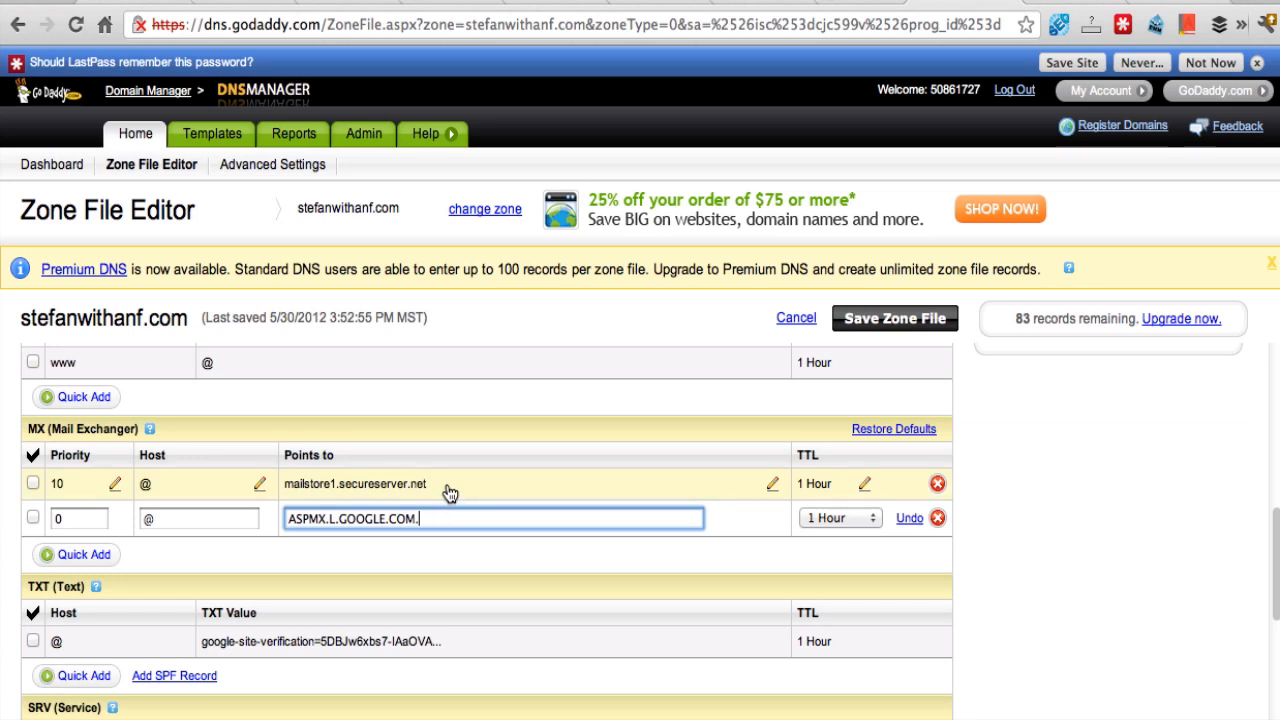
- Copy ALT1.ASPMX.L.GOOGLE.COM. from the Google Apps setup wizard and make it the destination of GoDaddy's priority 10 MX record
click(774, 487)
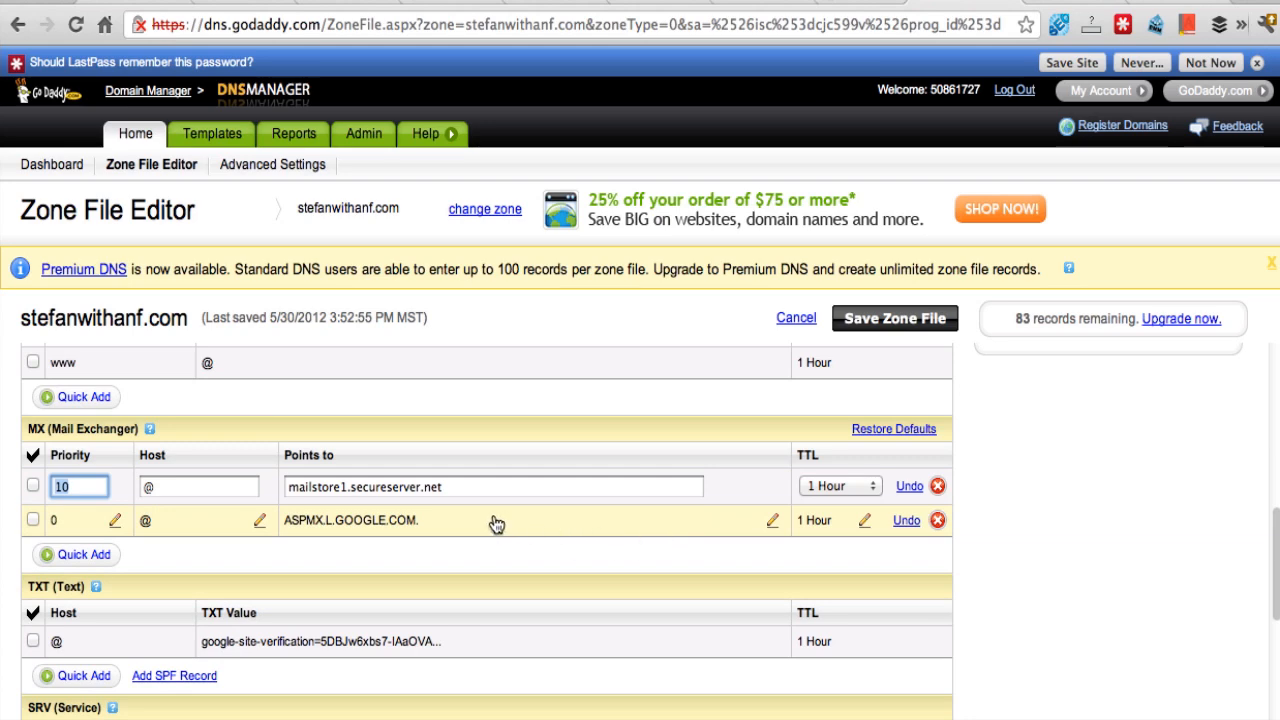
click(895, 7)
click(948, 378)
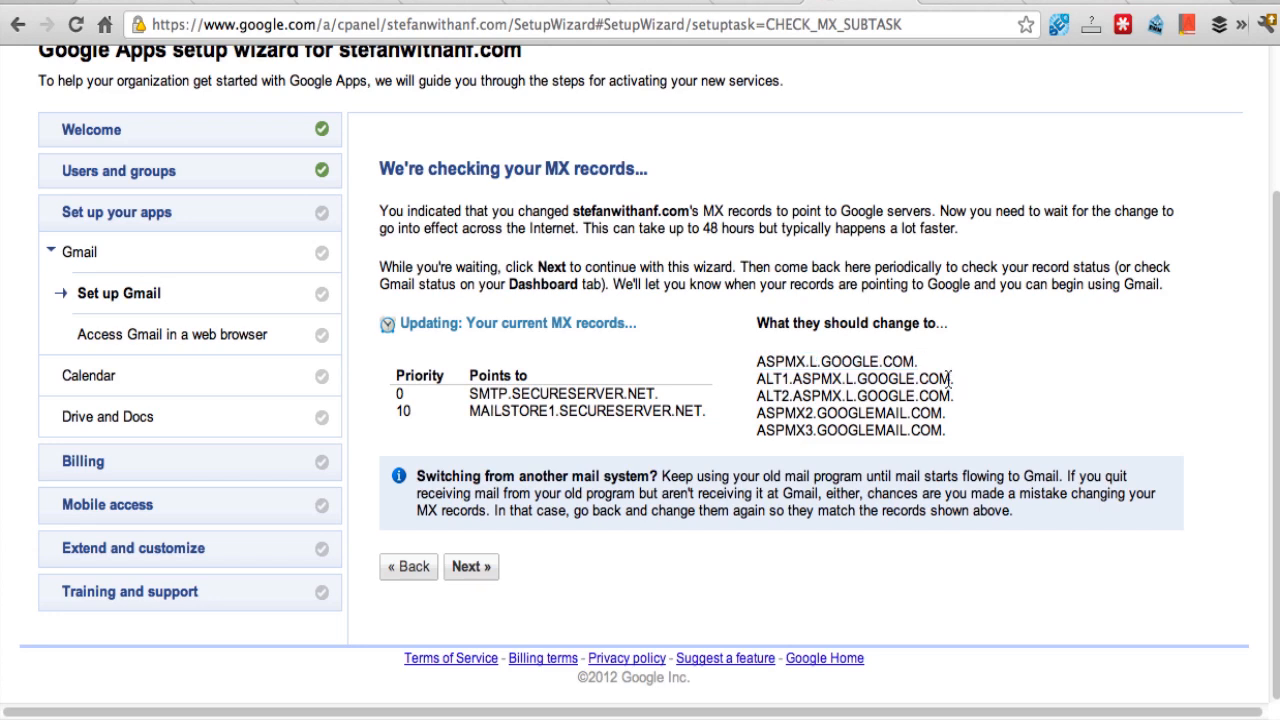
drag(948, 378, 760, 380)
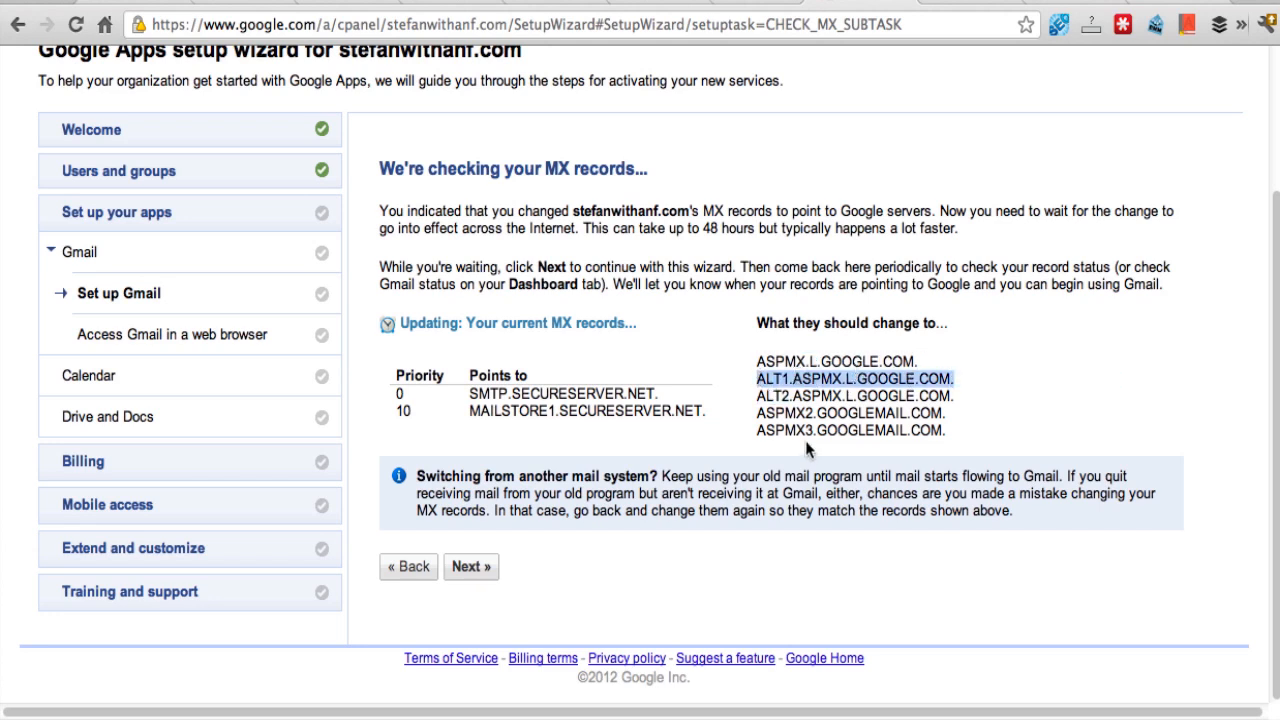
click(1031, 3)
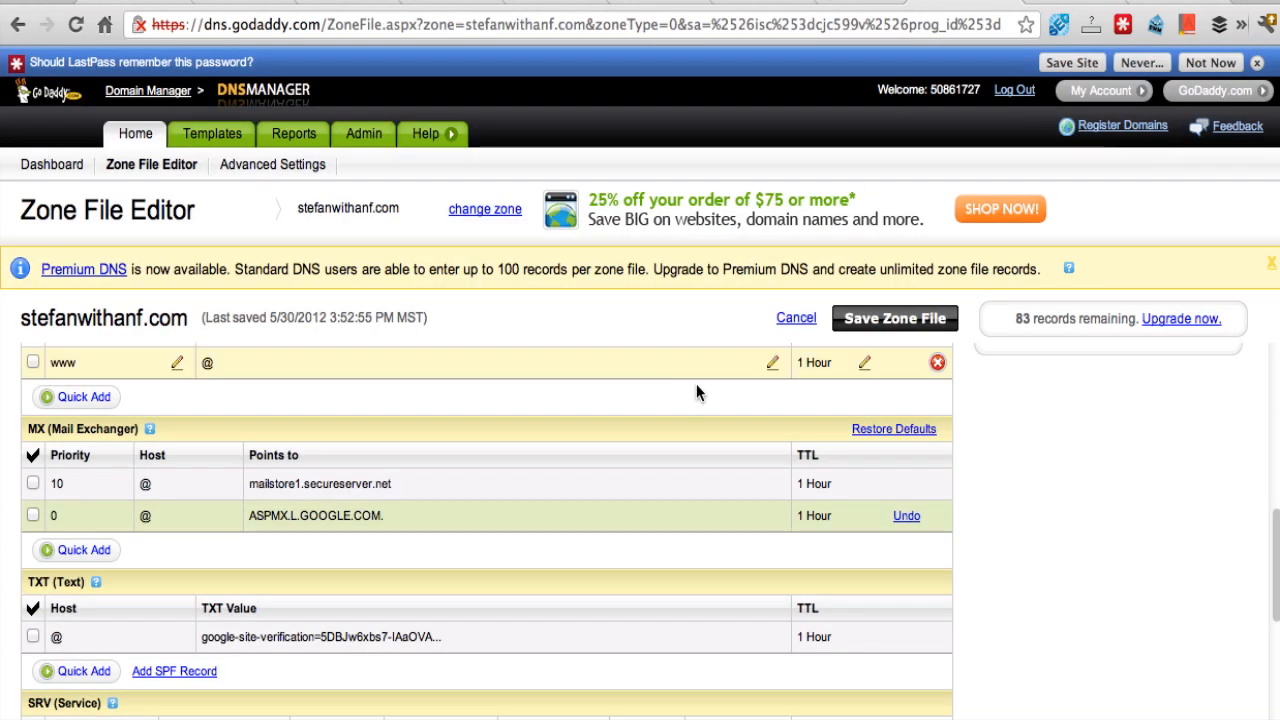
click(771, 485)
triple_click(499, 486)
key(super+v)
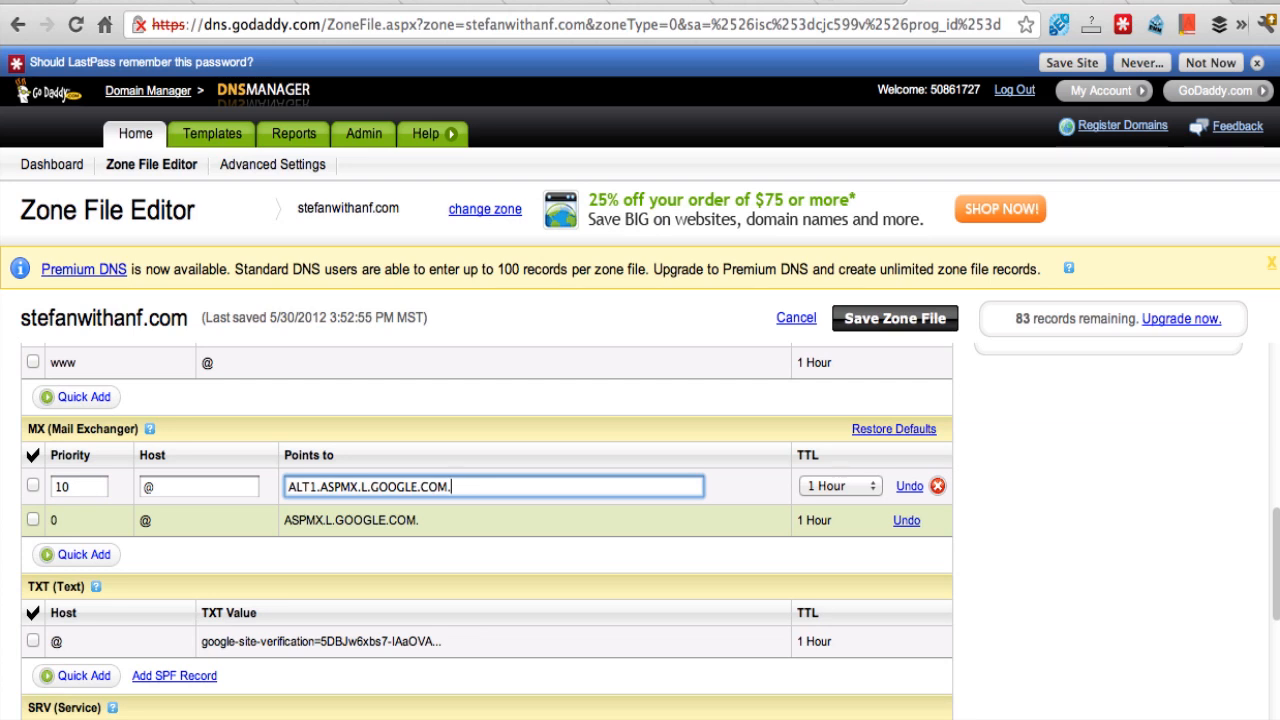
- Add three new MX records and set their priorities to 10, 20 and 20
click(85, 556)
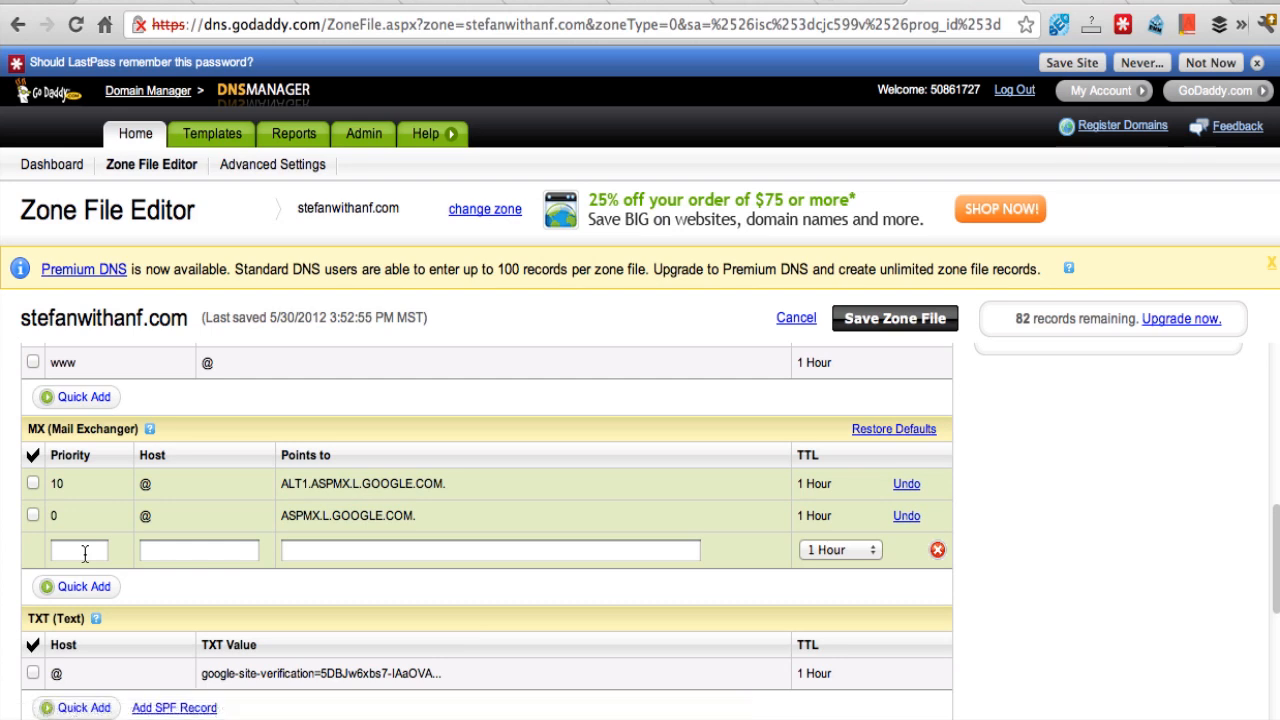
click(86, 594)
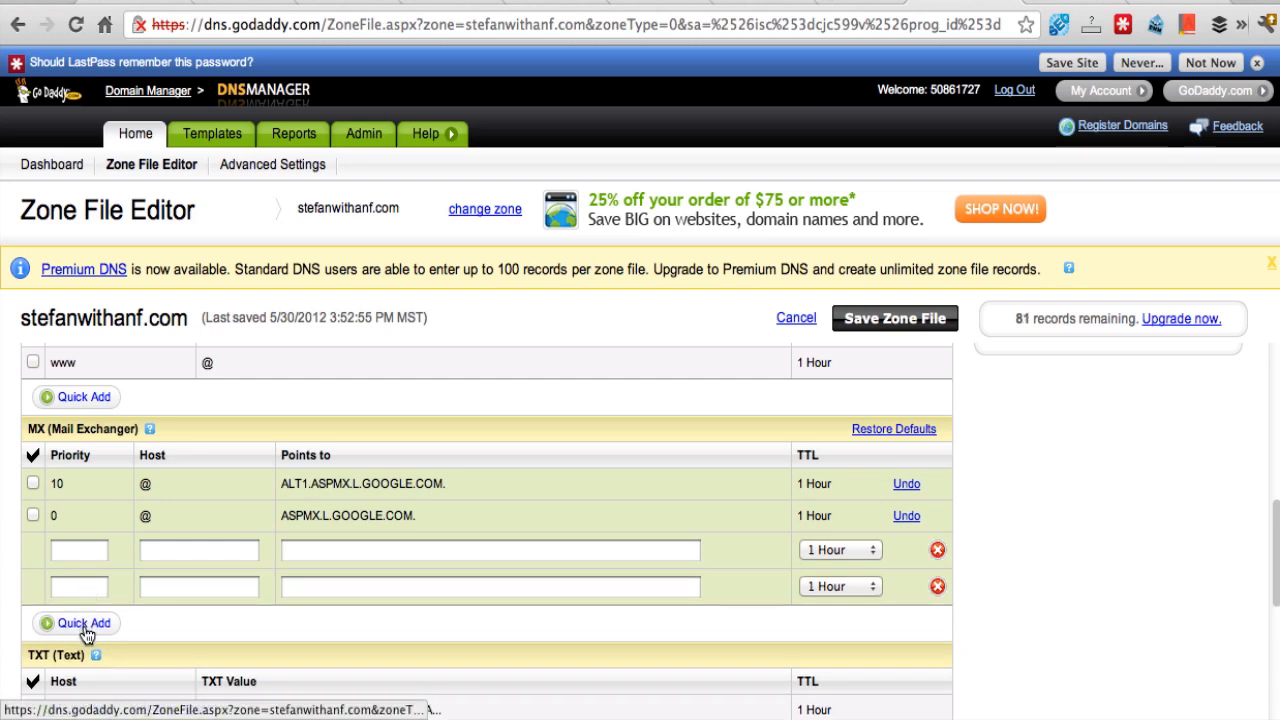
click(86, 625)
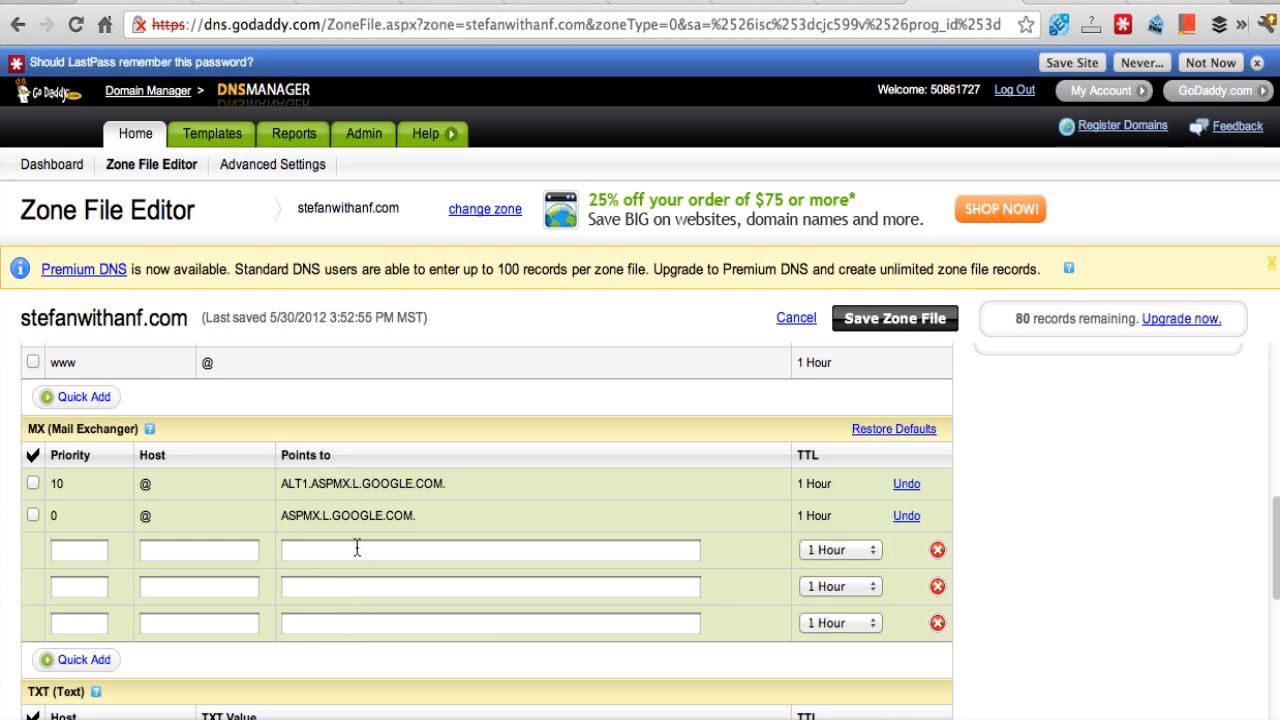
click(79, 548)
text(10)
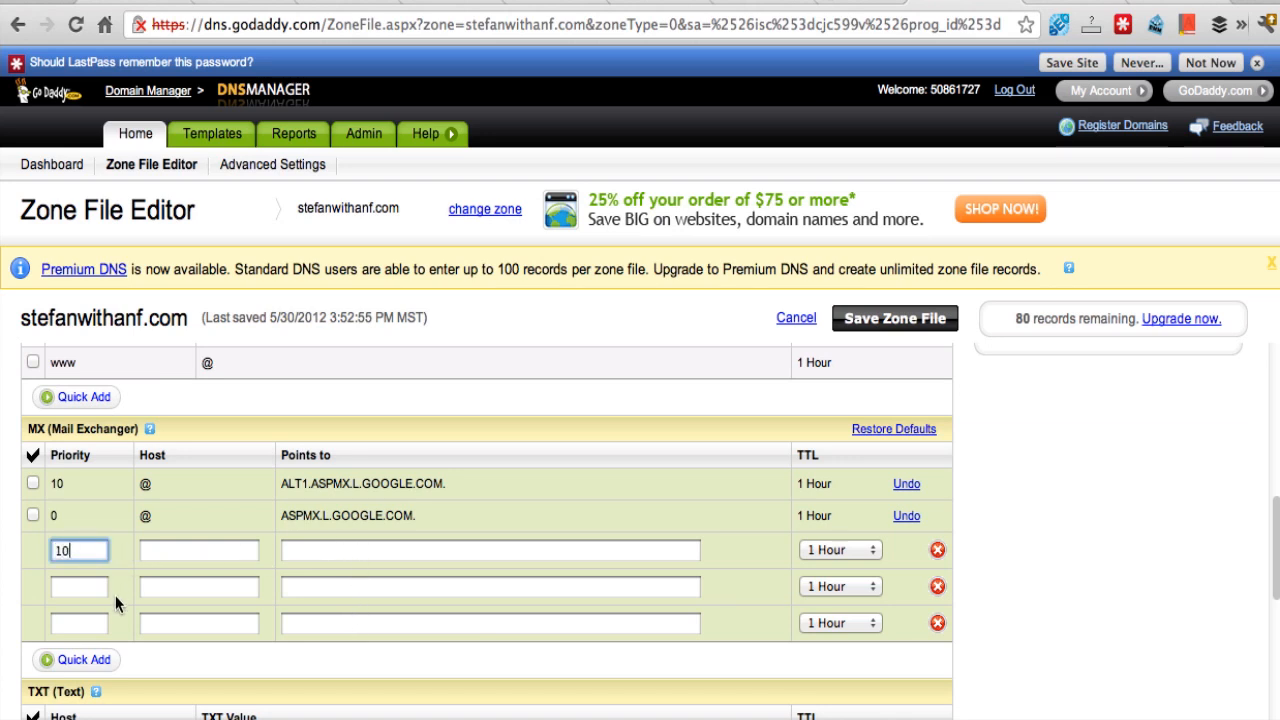
click(95, 588)
text(20)
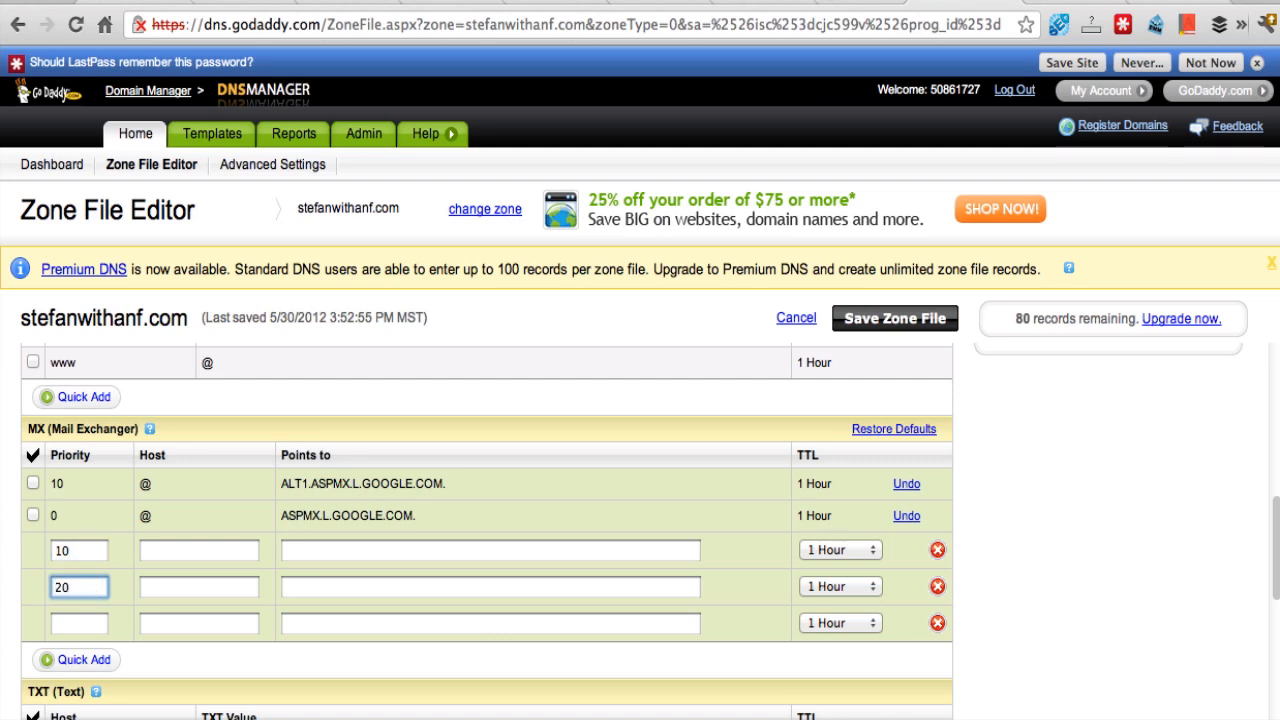
click(89, 620)
text(20)
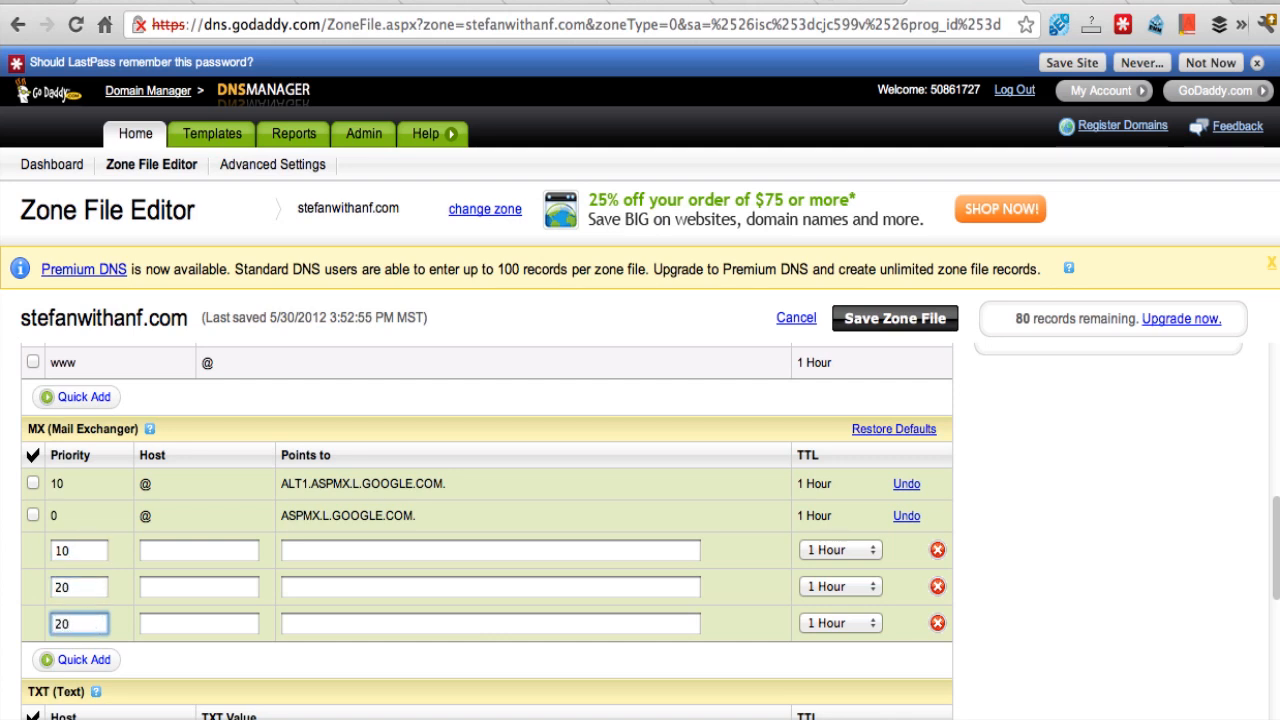
- Set the host of all three new MX records to @
click(176, 550)
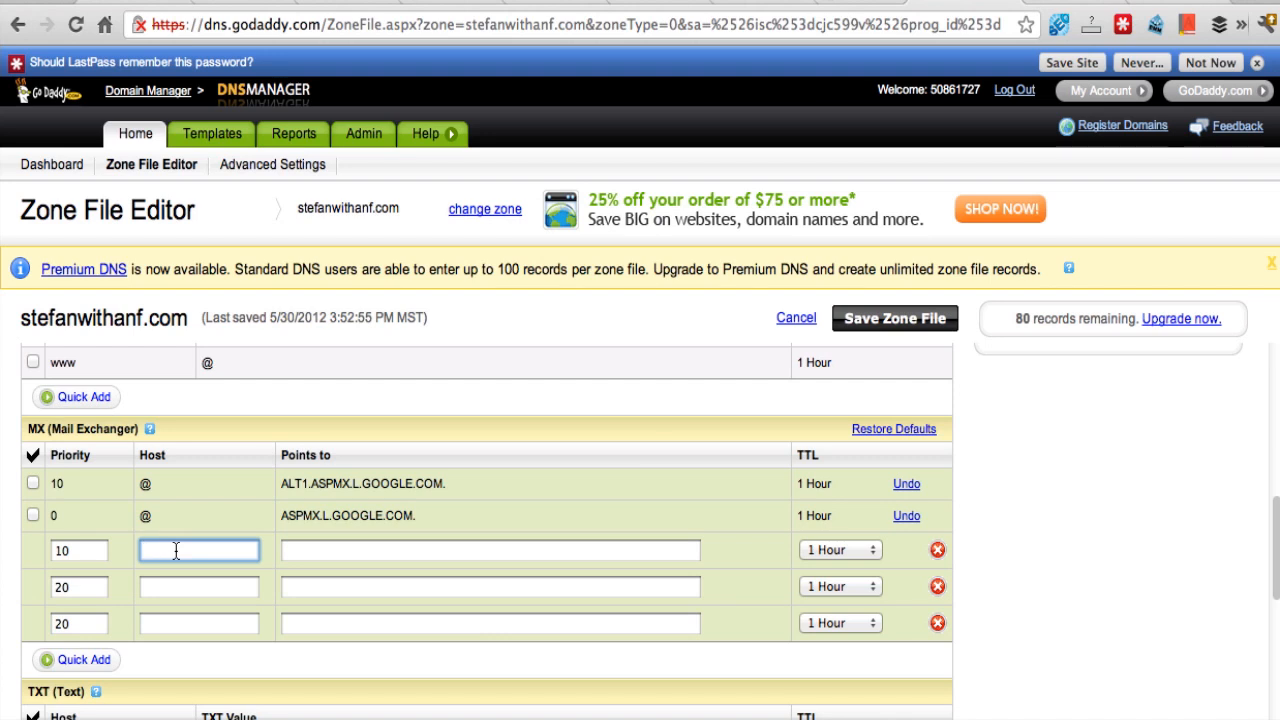
text(@)
click(173, 585)
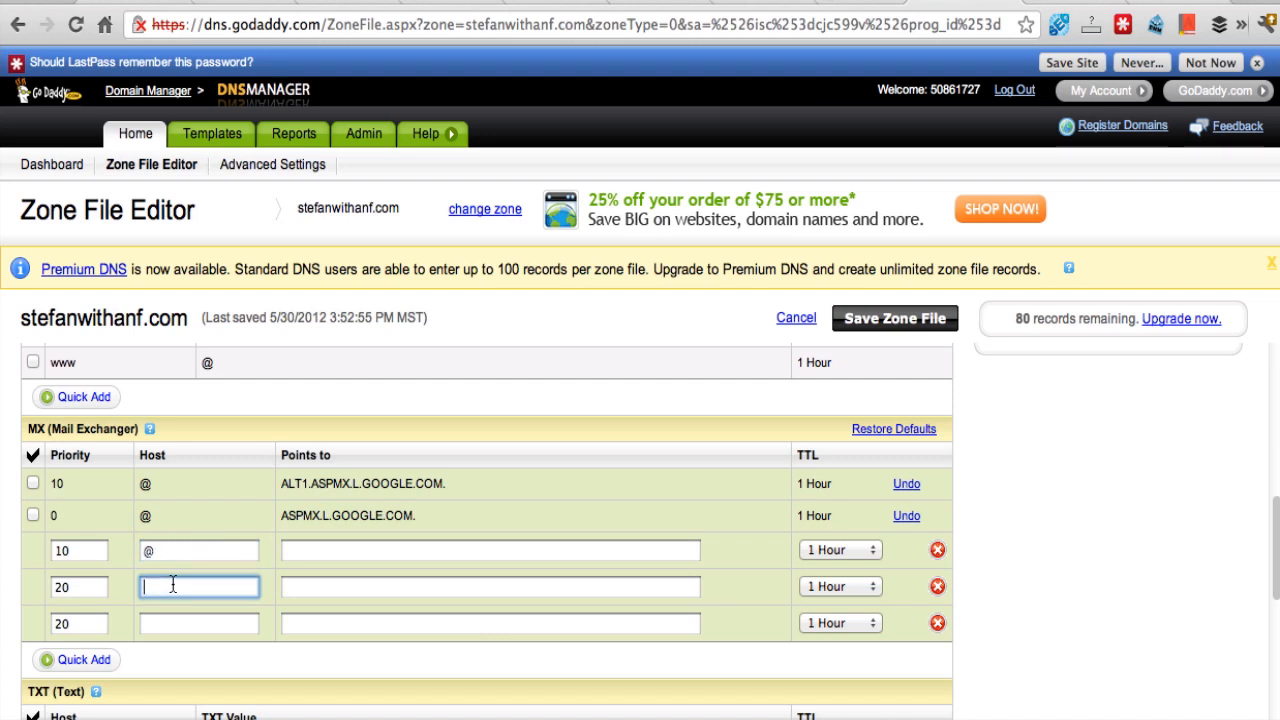
text(@)
click(169, 623)
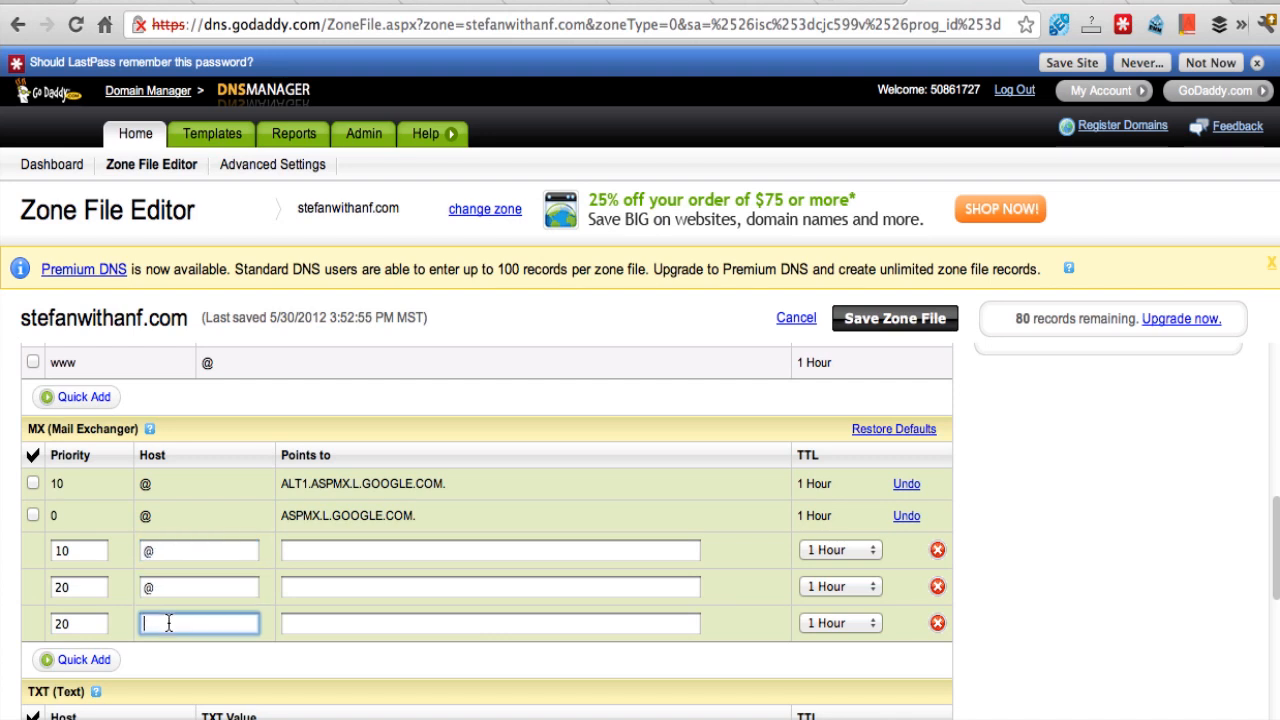
text(@)
- Copy ALT2.ASPMX.L.GOOGLE.COM. from the wizard and make it the destination of the new priority 10 MX record
click(330, 552)
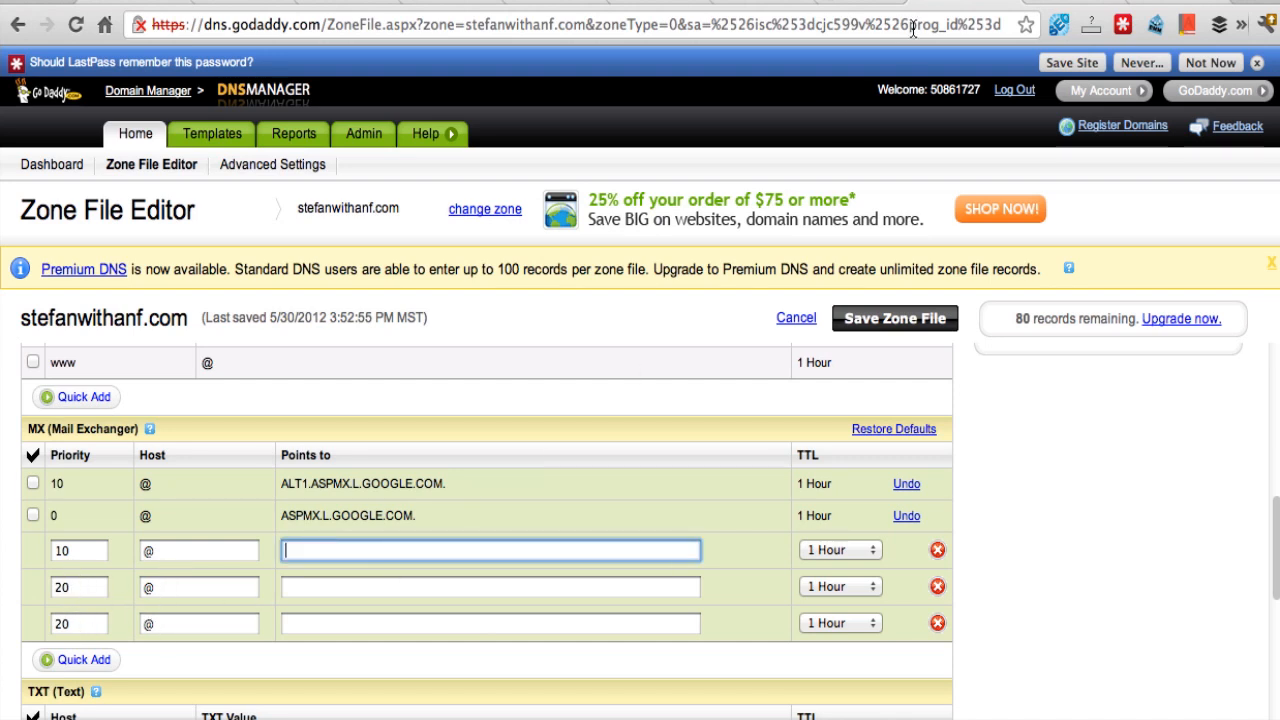
click(838, 2)
drag(957, 396, 758, 398)
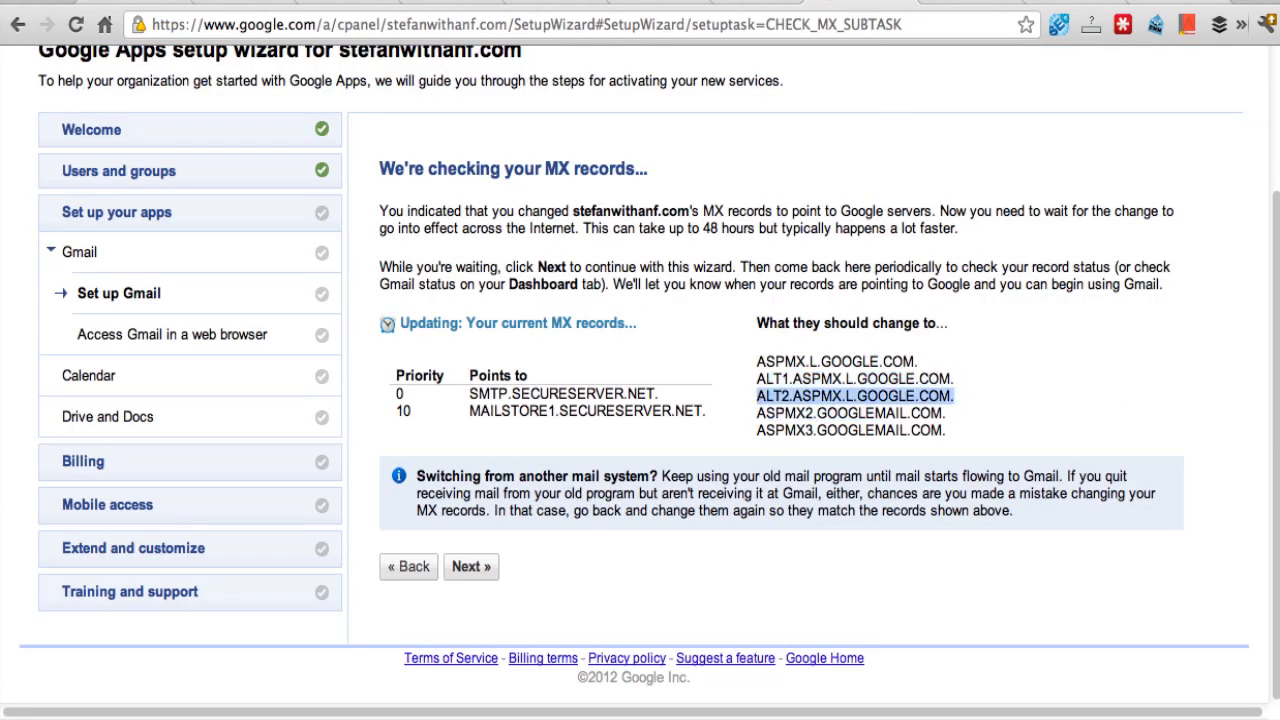
click(970, 5)
key(super+v)
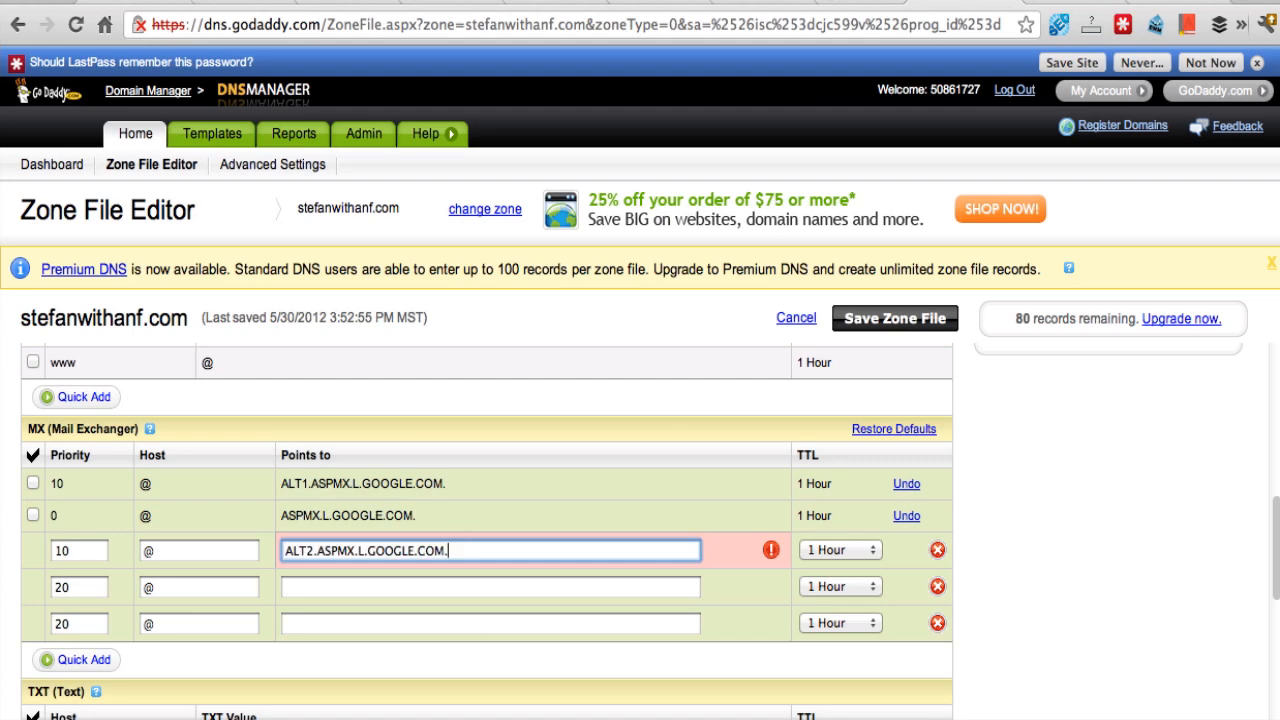
- Copy ASPMX2.GOOGLEMAIL.COM. from the wizard and make it the destination of the first priority 20 MX record
click(448, 586)
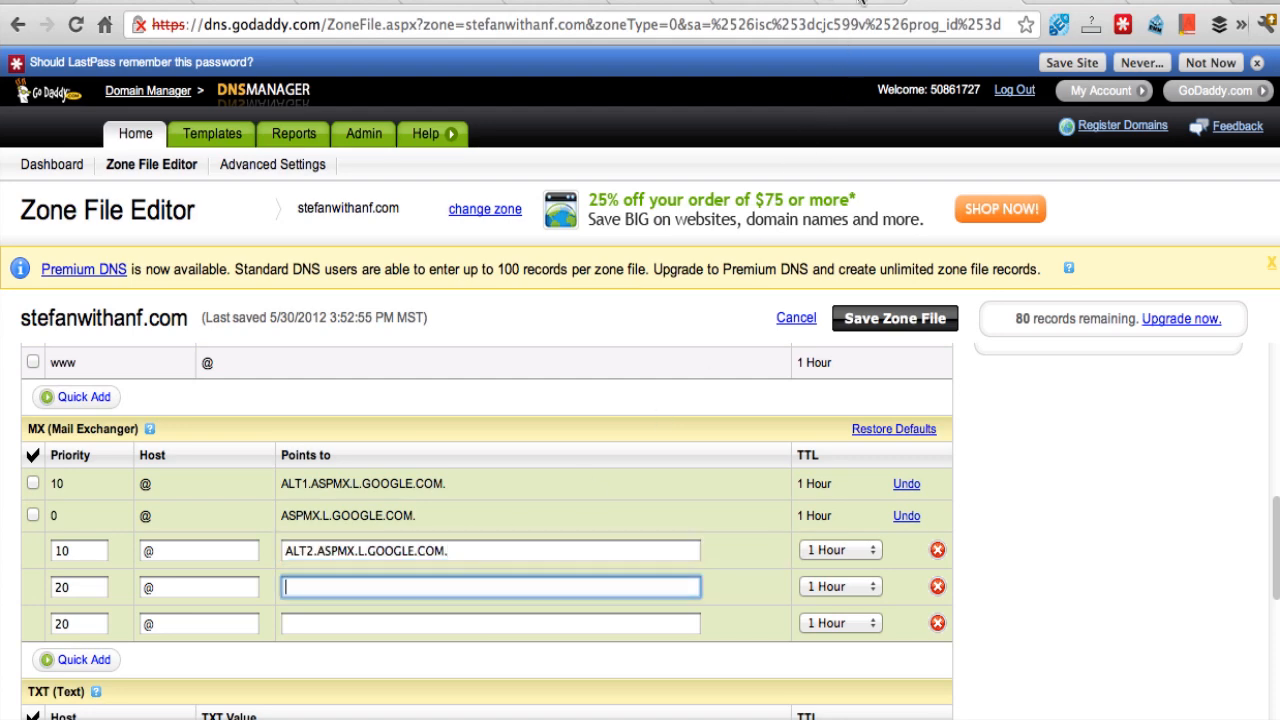
click(860, 4)
drag(951, 411, 757, 420)
key(super+c)
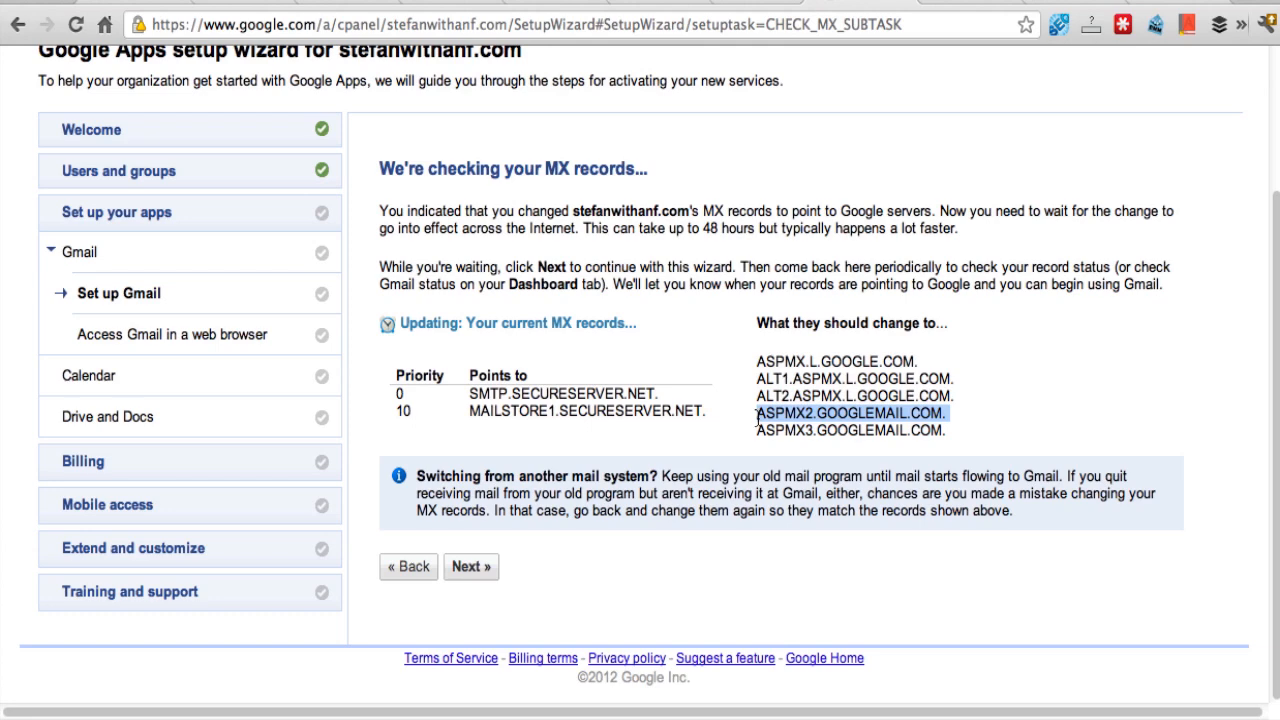
click(958, 6)
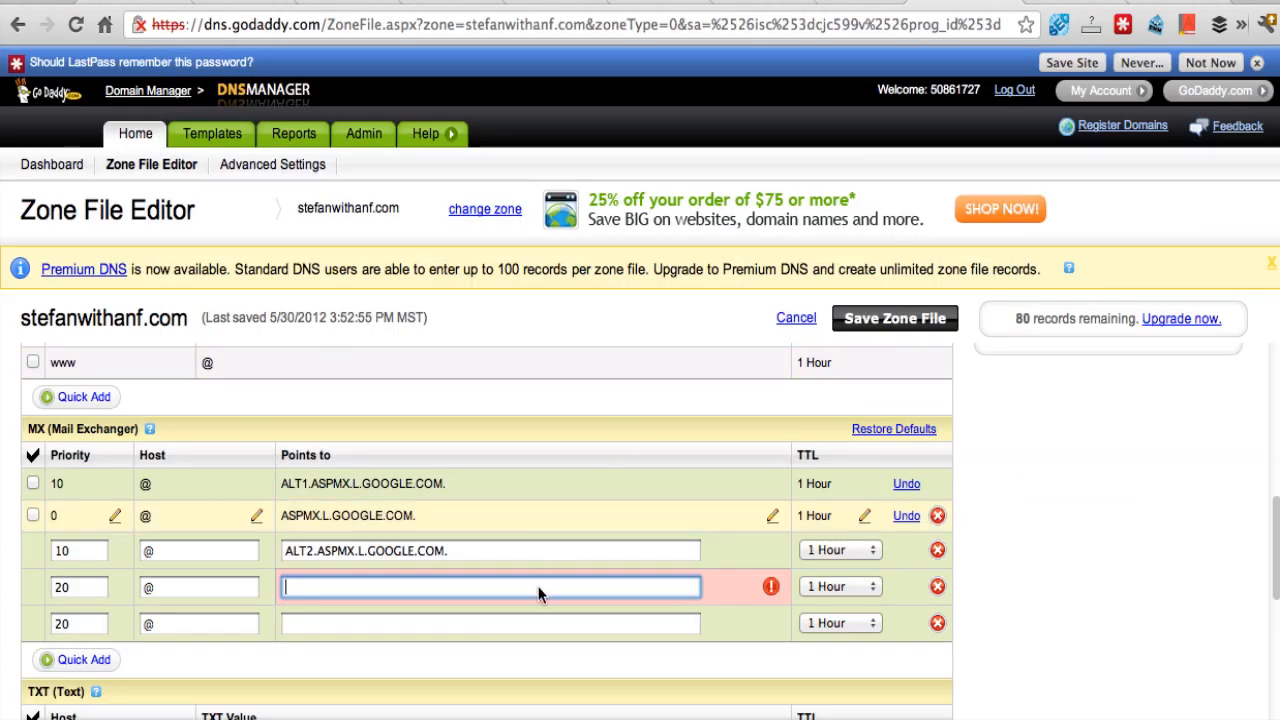
key(super+v)
- Copy ASPMX3.GOOGLEMAIL.COM. from the wizard and make it the destination of the second priority 20 MX record
click(459, 624)
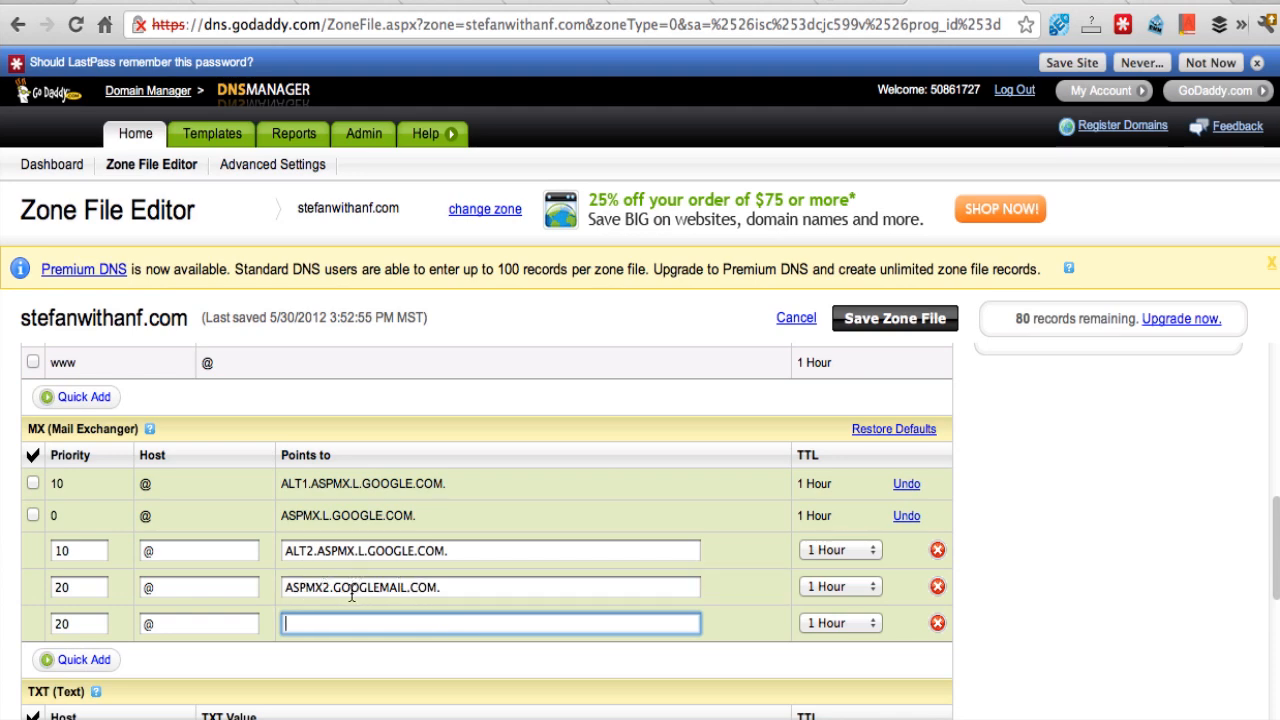
click(871, 1)
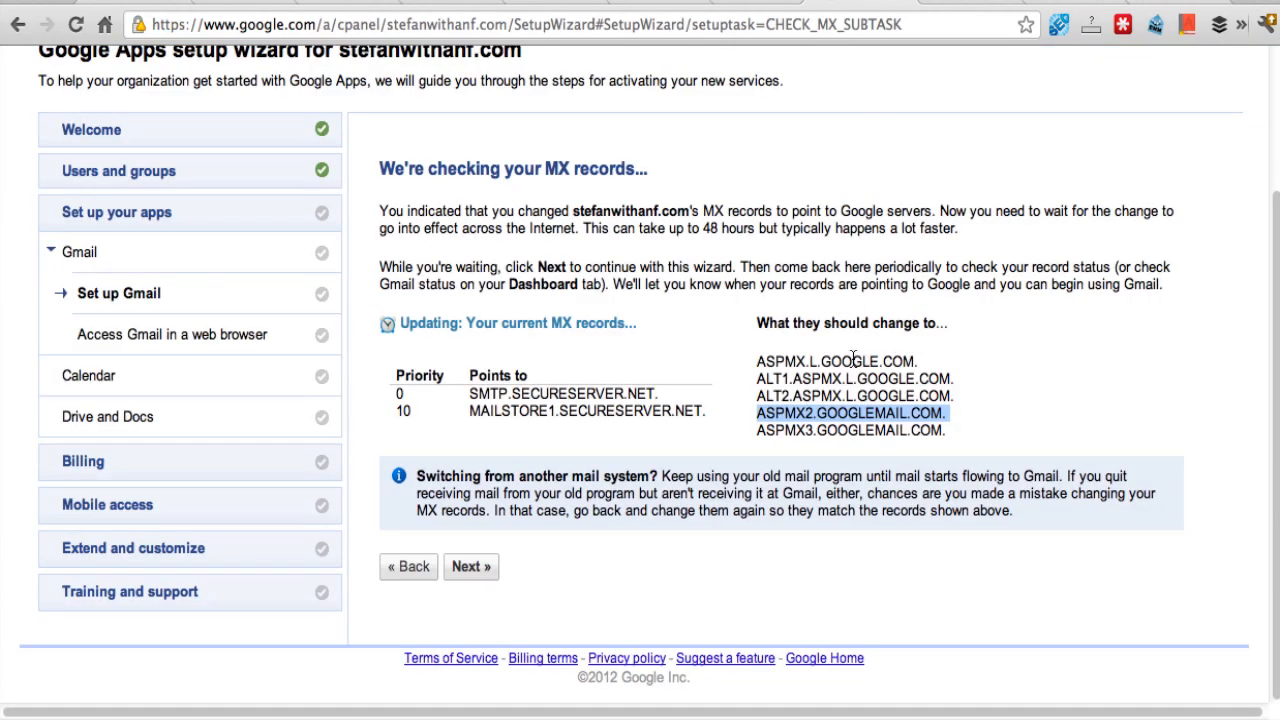
drag(948, 430, 759, 438)
key(super+c)
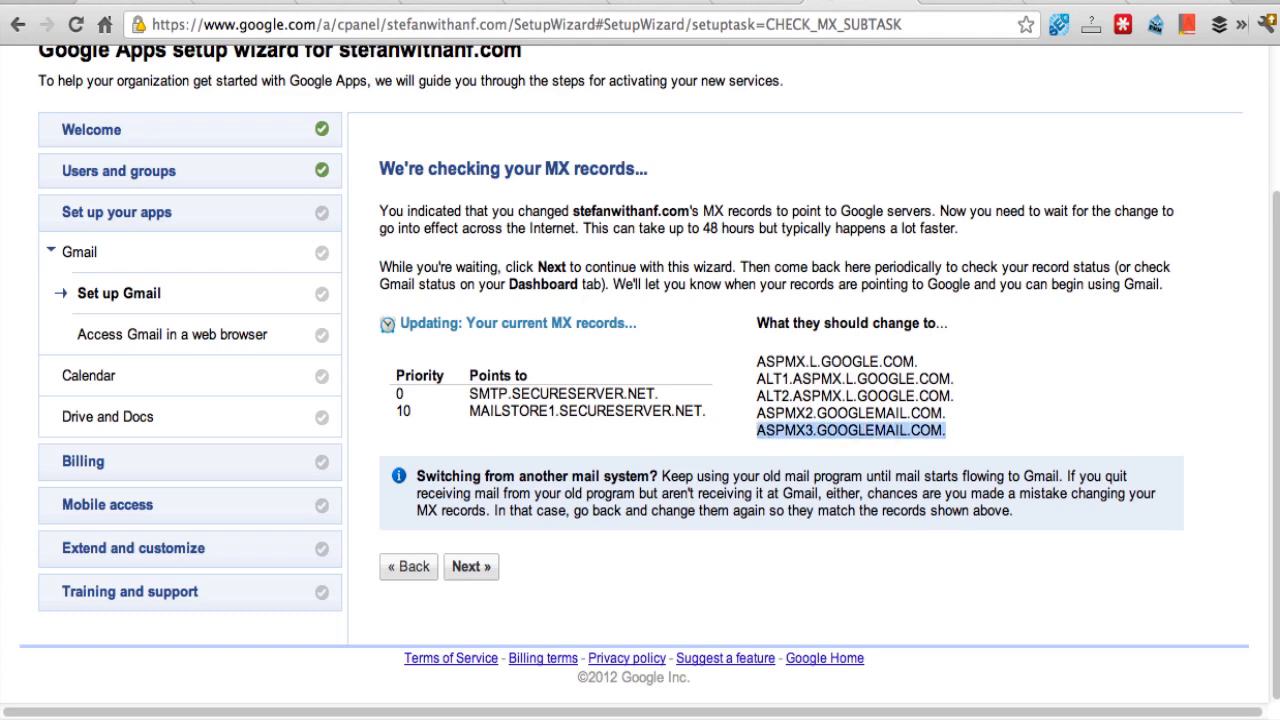
click(932, 3)
key(super+v)
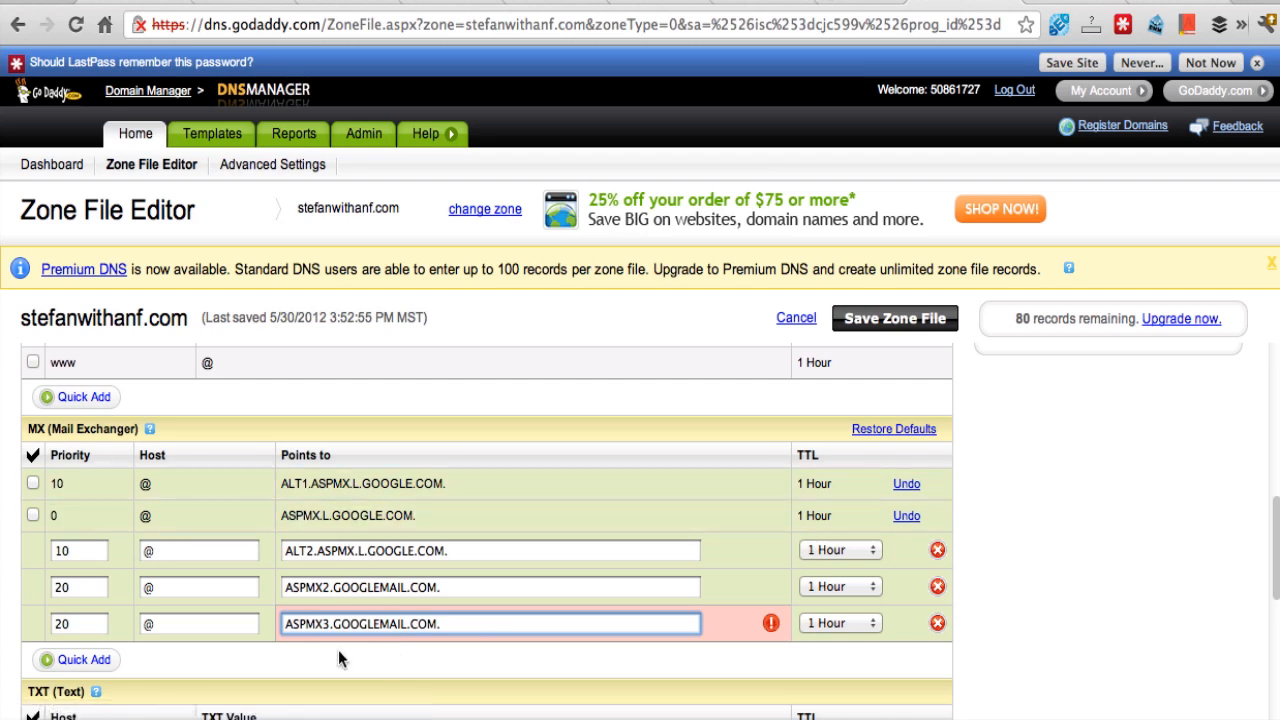
- Save the modified zone file and confirm the changes
click(893, 320)
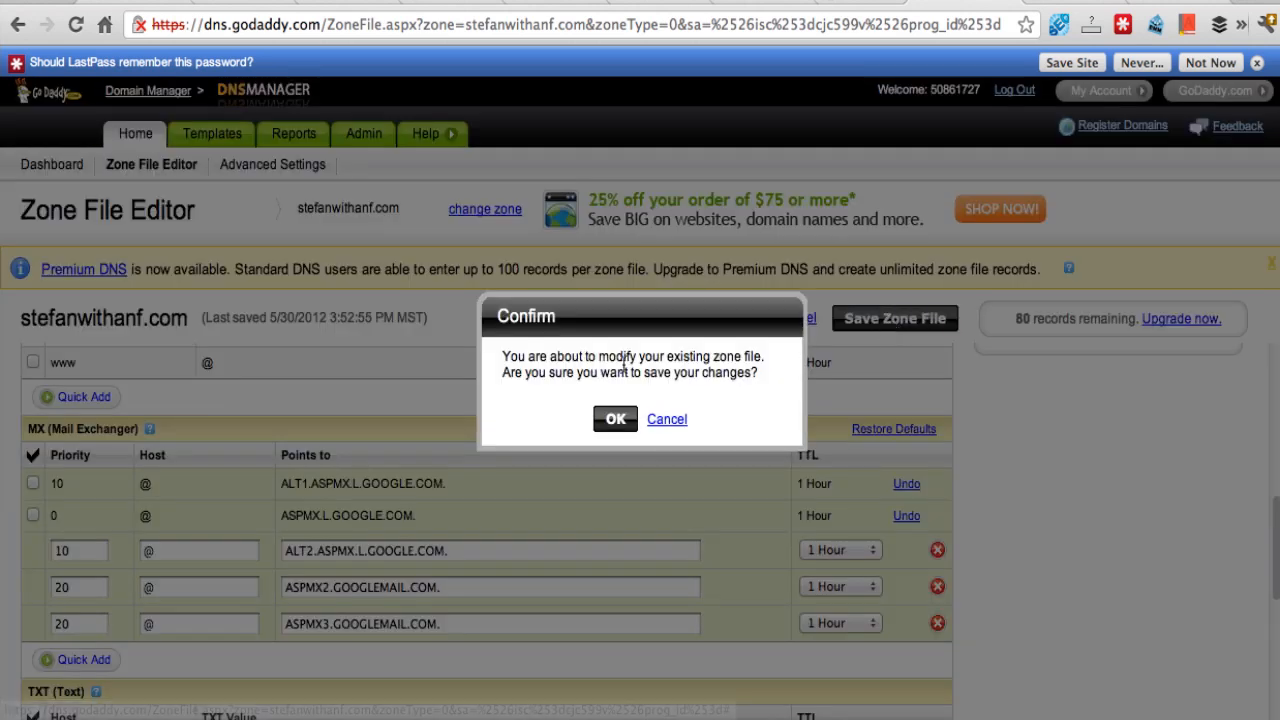
click(610, 421)
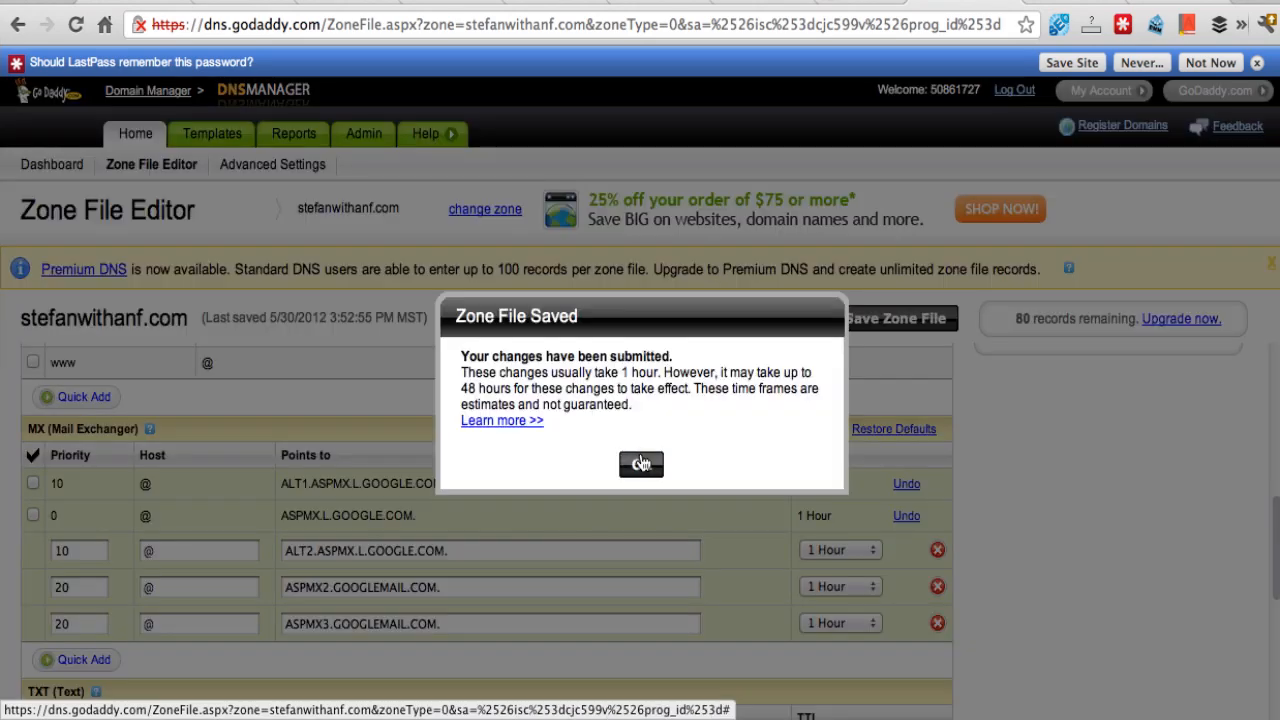
click(640, 467)
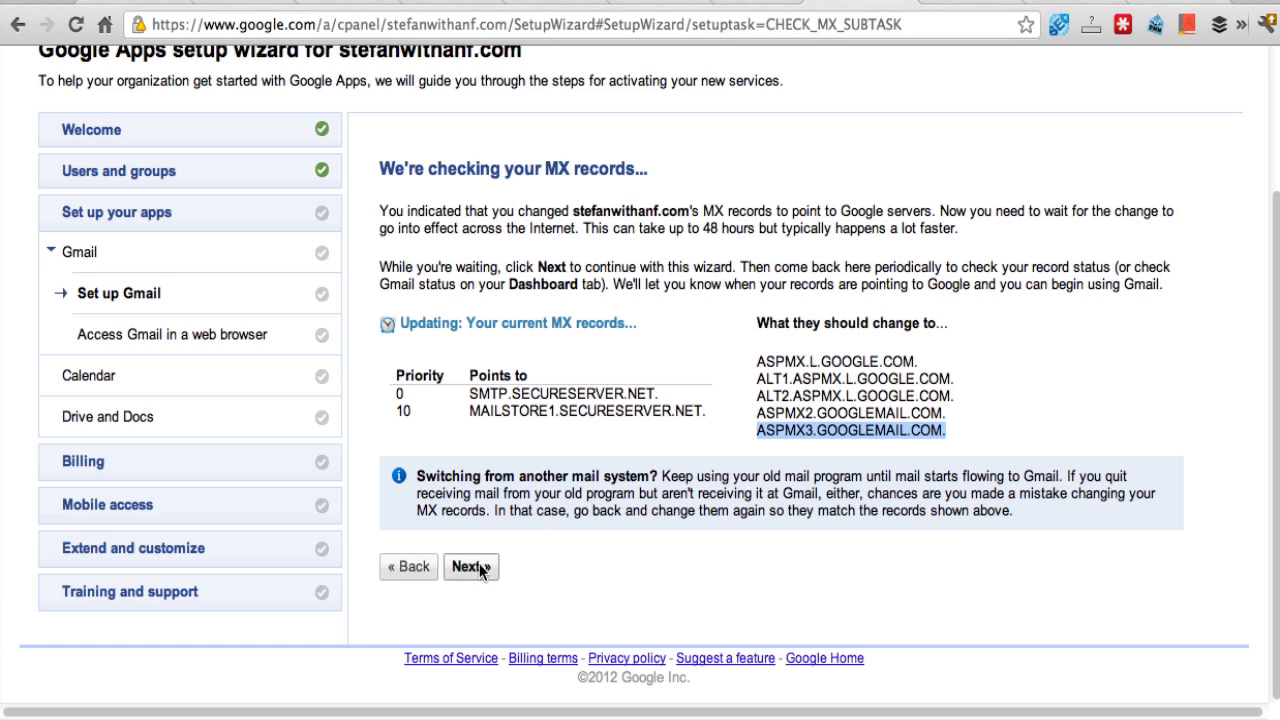
- Continue the Google Apps setup wizard to the Gmail web access page and open the domain's Gmail address
click(479, 567)
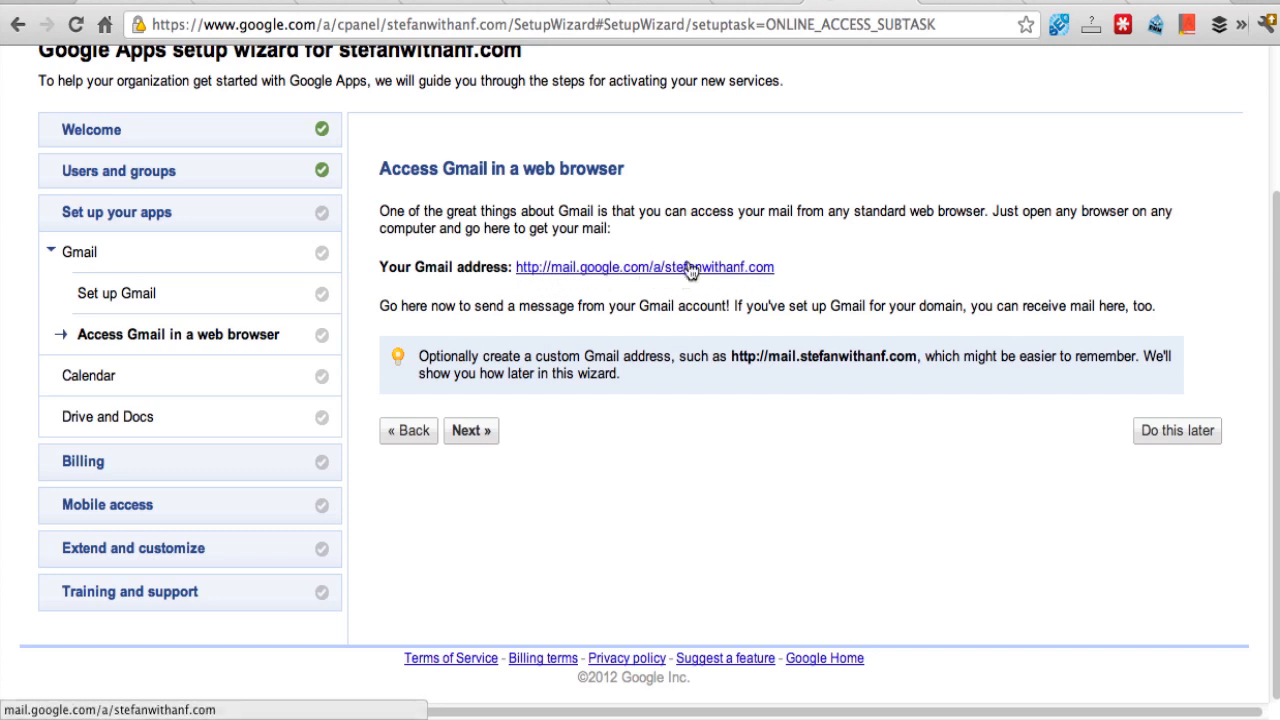
click(587, 272)
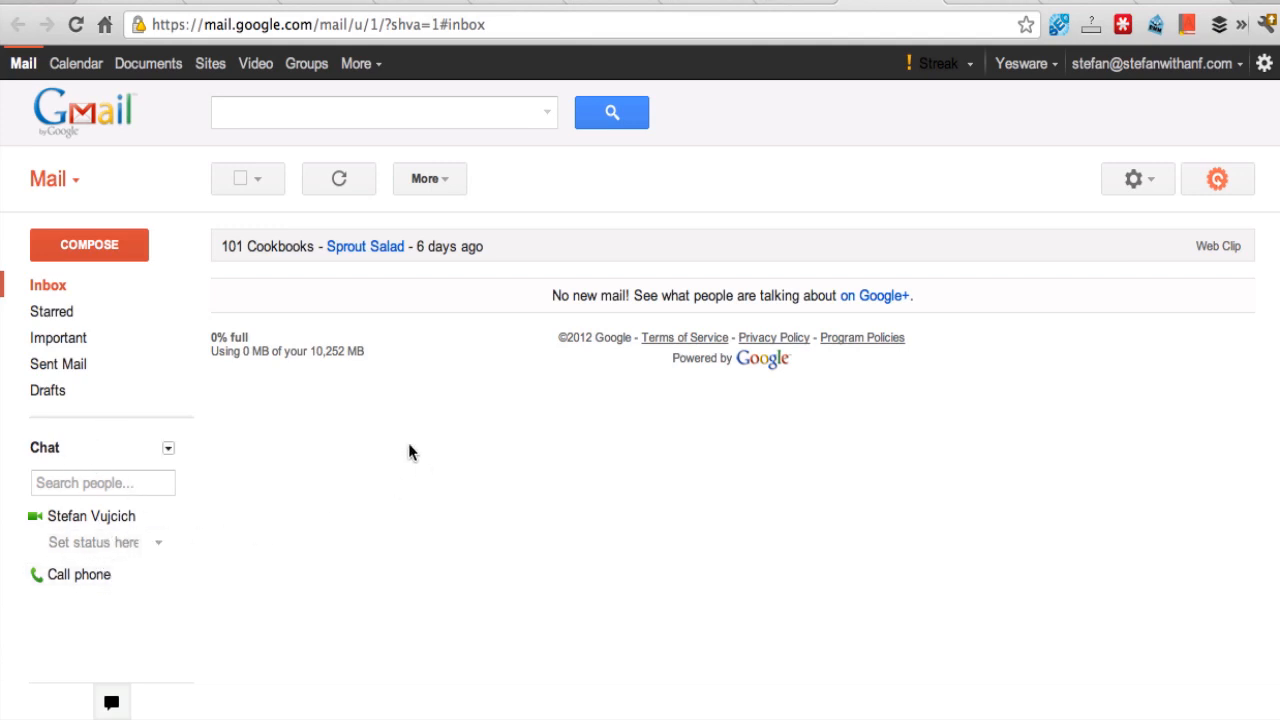
- Return from the Gmail inbox to the setup wizard and continue to the Google Calendar section
click(793, 4)
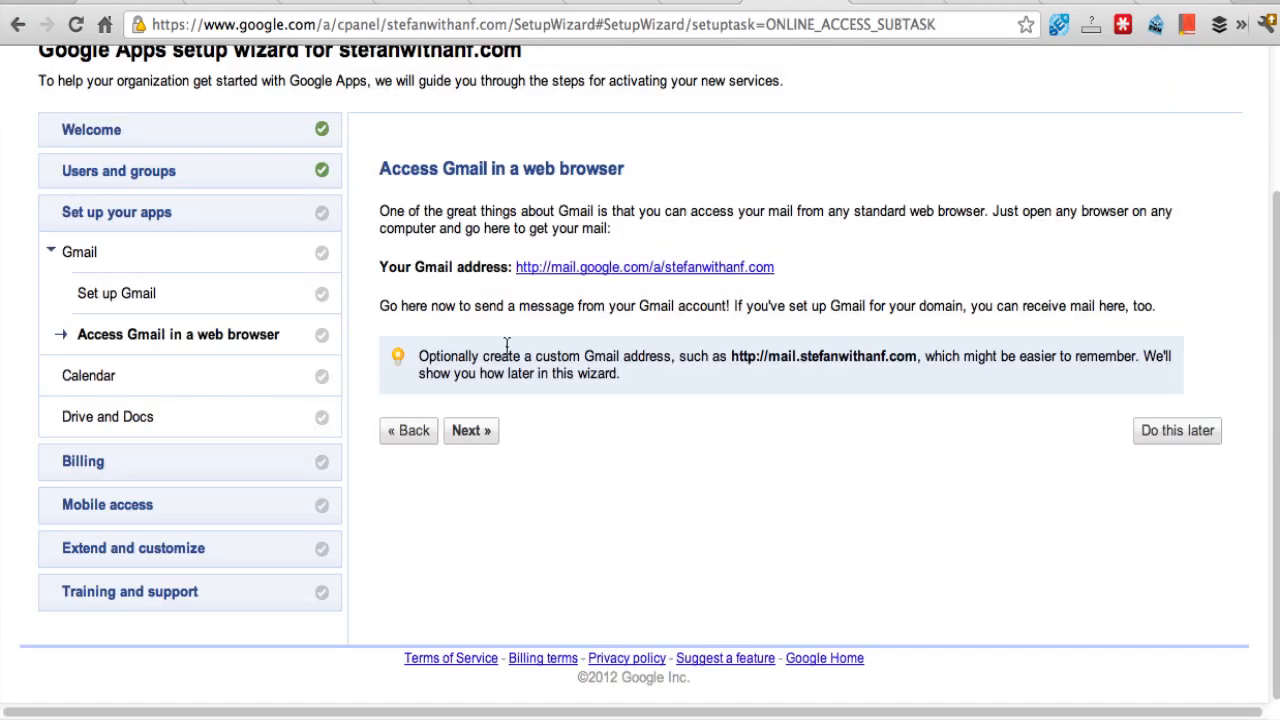
click(477, 433)
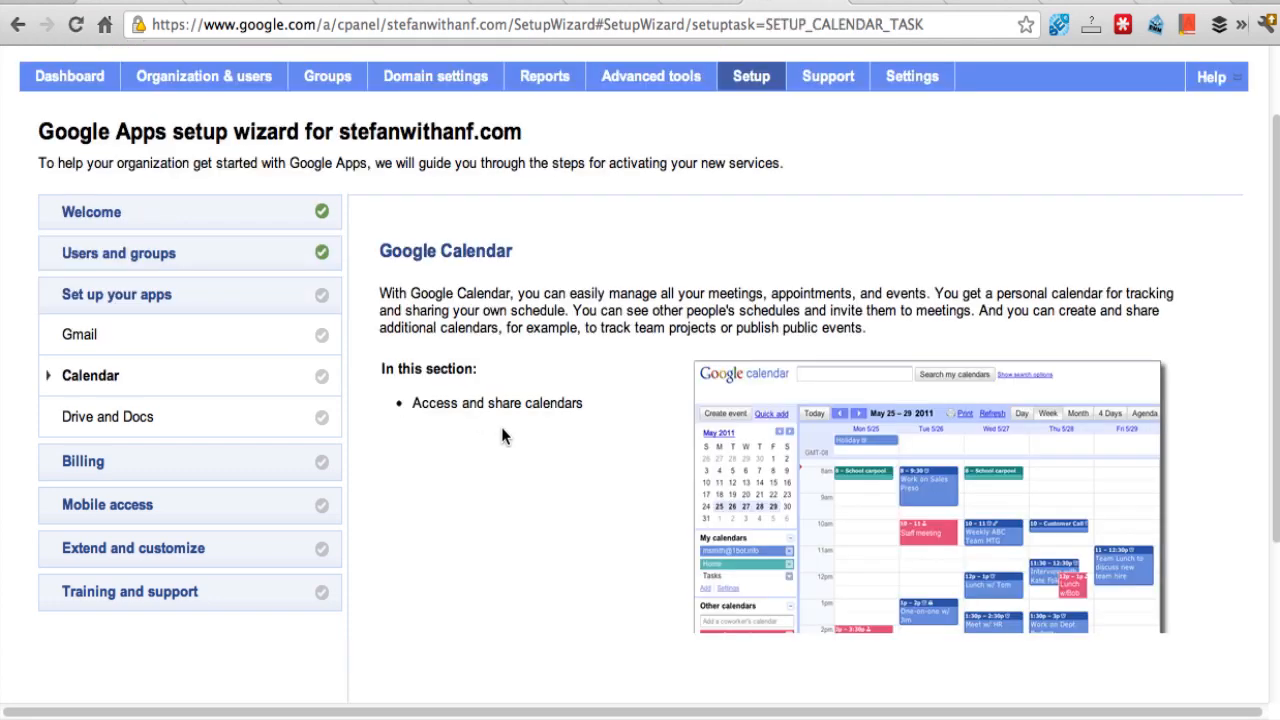
scroll(528, 417, down, 4)
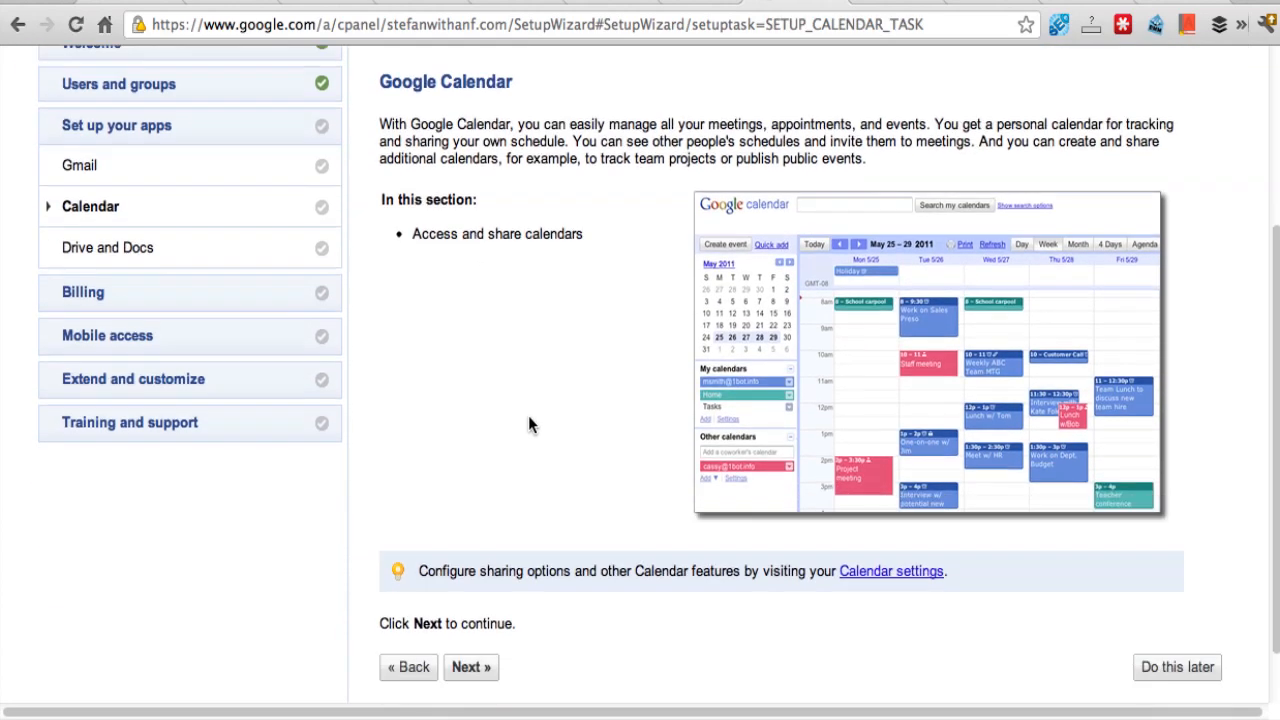
scroll(528, 415, down, 1)
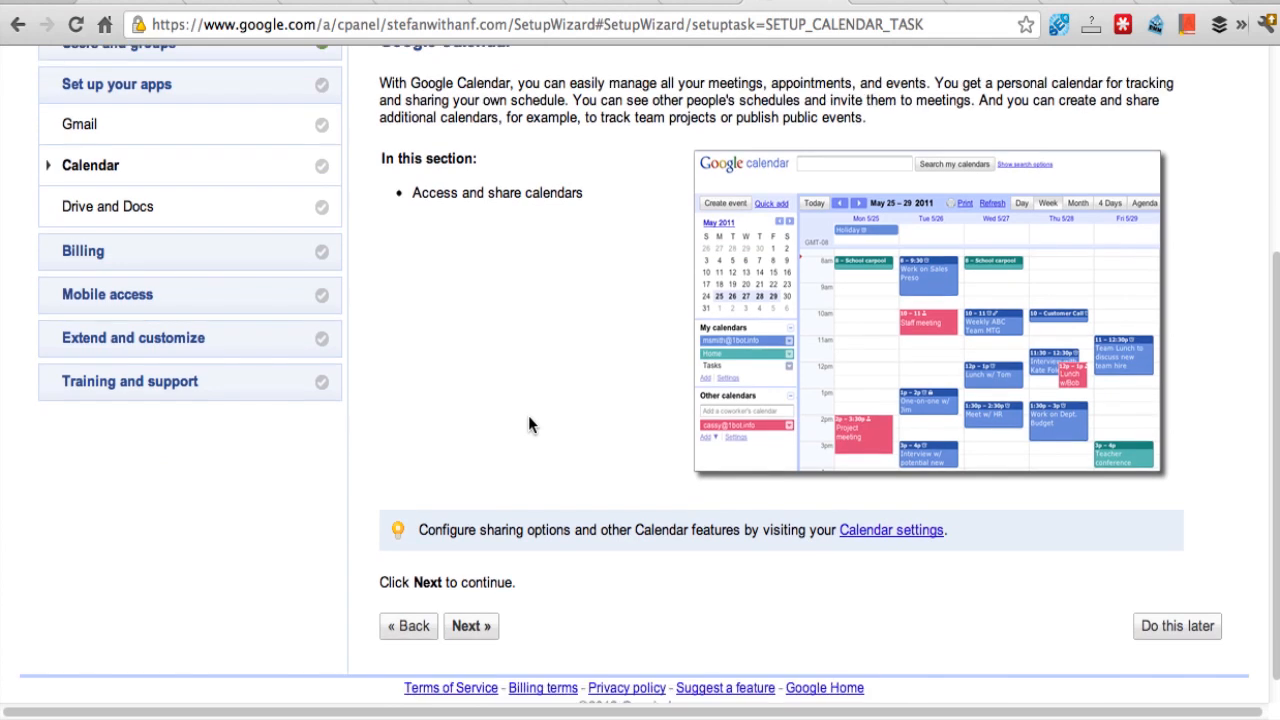
- Continue to the calendar access page, view the domain's calendar from Gmail, and return to advance the wizard to Drive and Docs
click(470, 626)
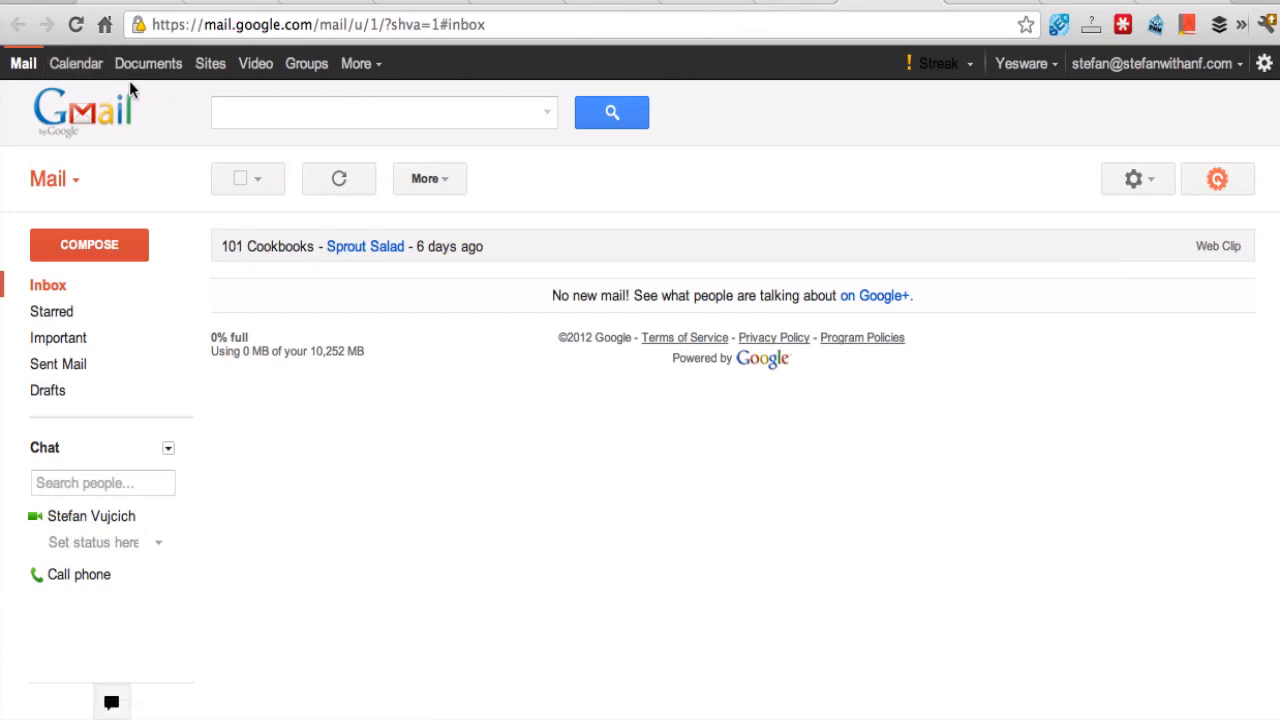
click(76, 63)
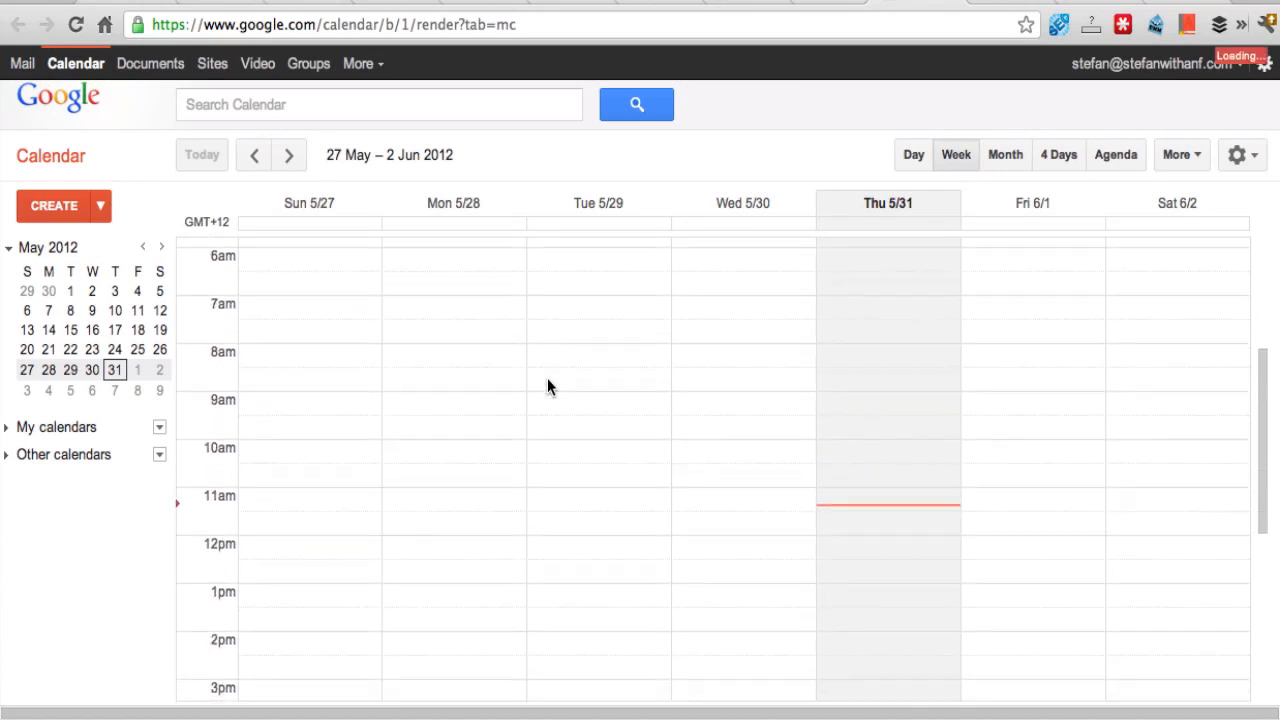
click(740, 3)
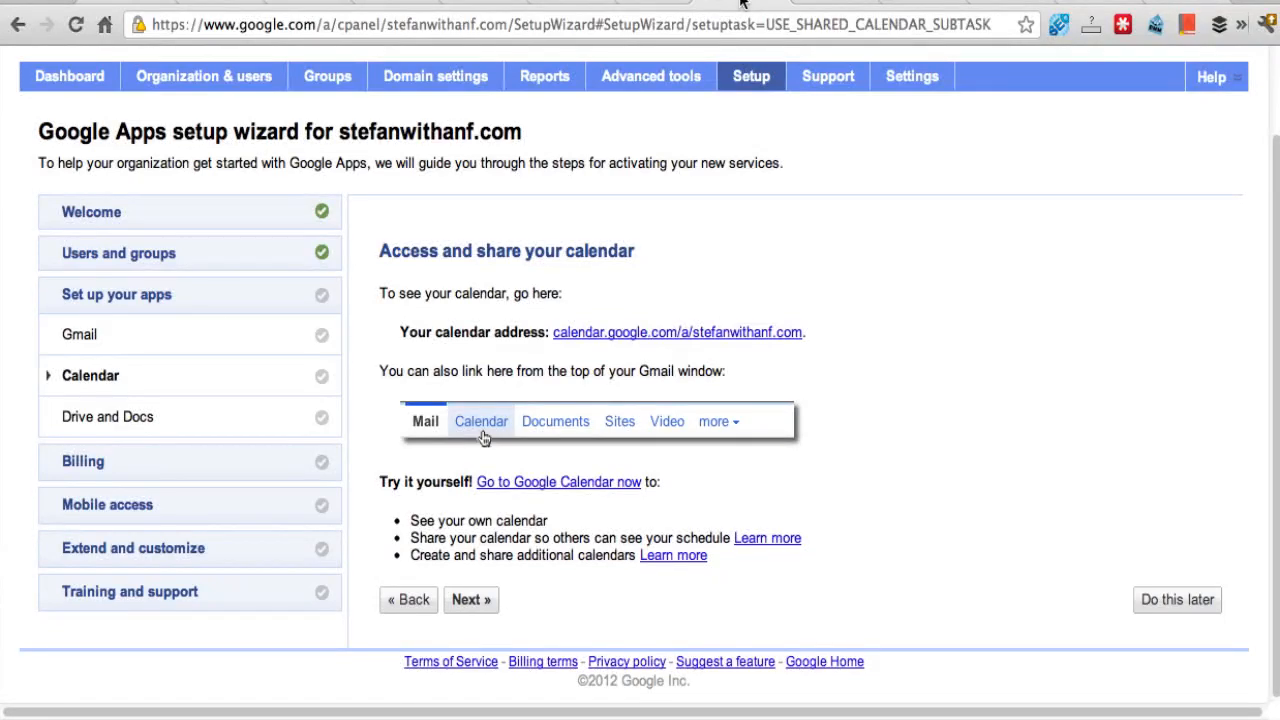
click(489, 600)
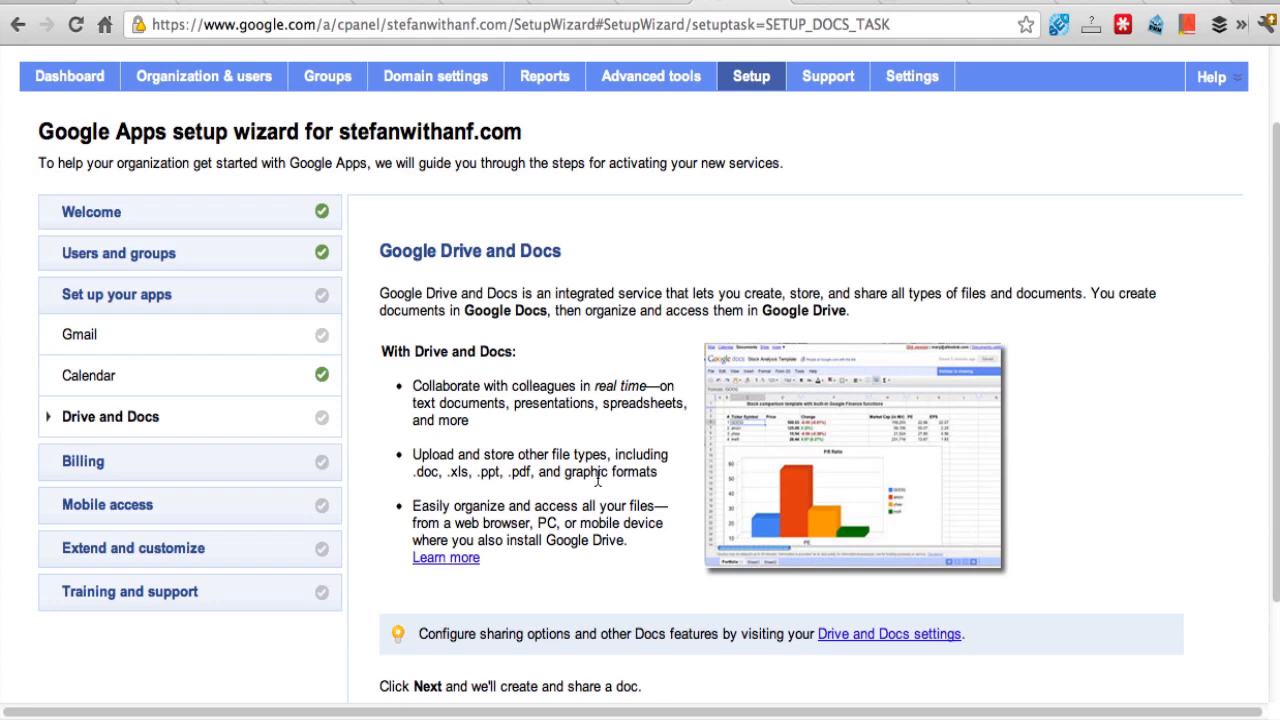
- Go through the wizard's Drive and Docs pages and postpone the billing setup
scroll(598, 481, down, 3)
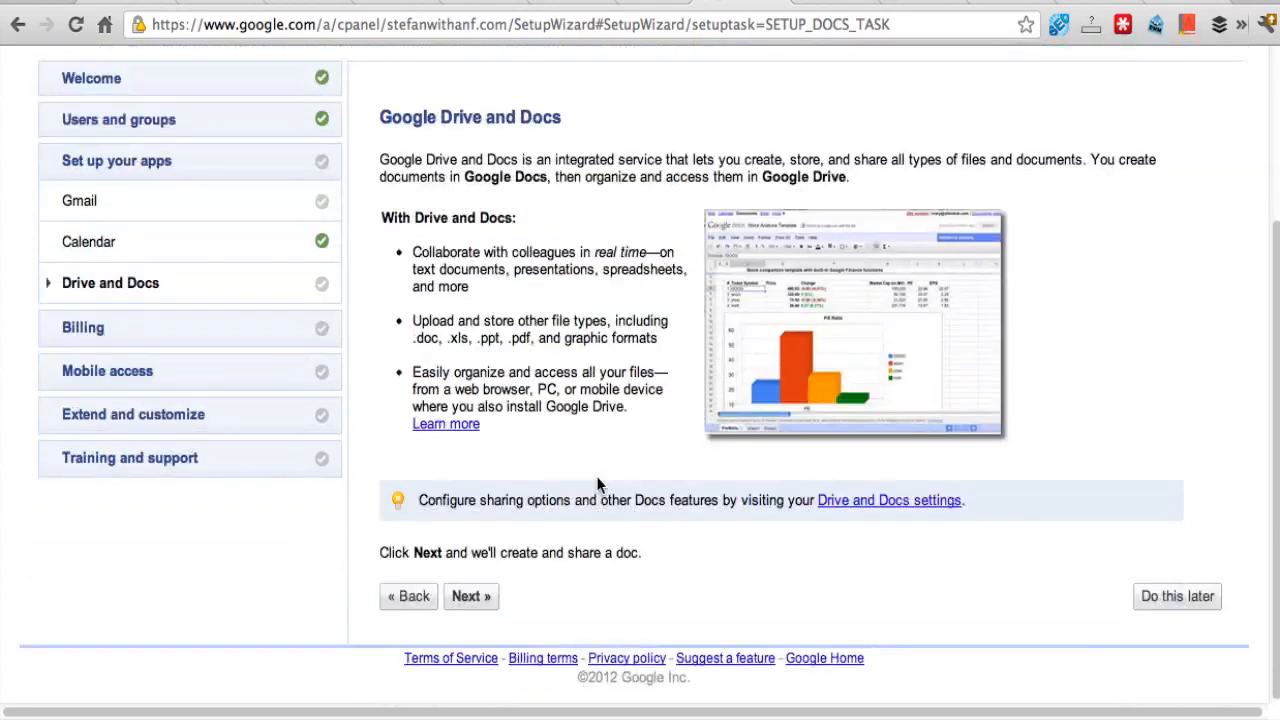
click(476, 600)
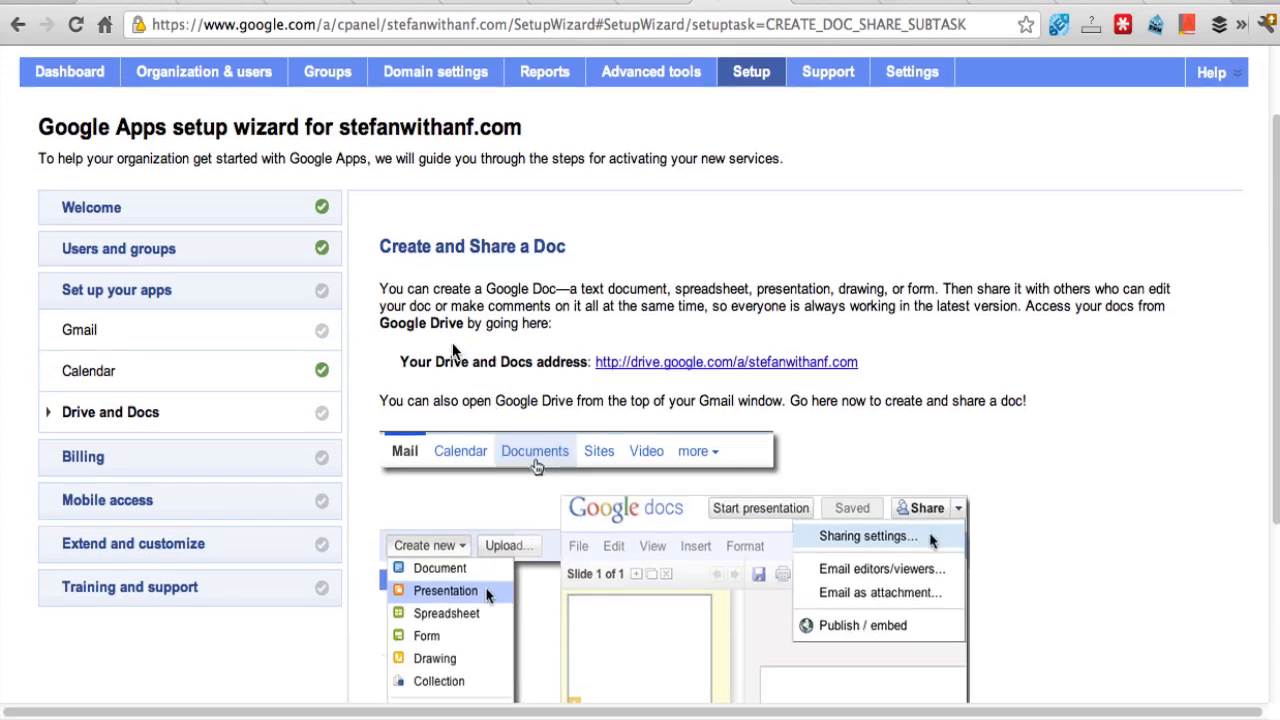
scroll(470, 350, down, 2)
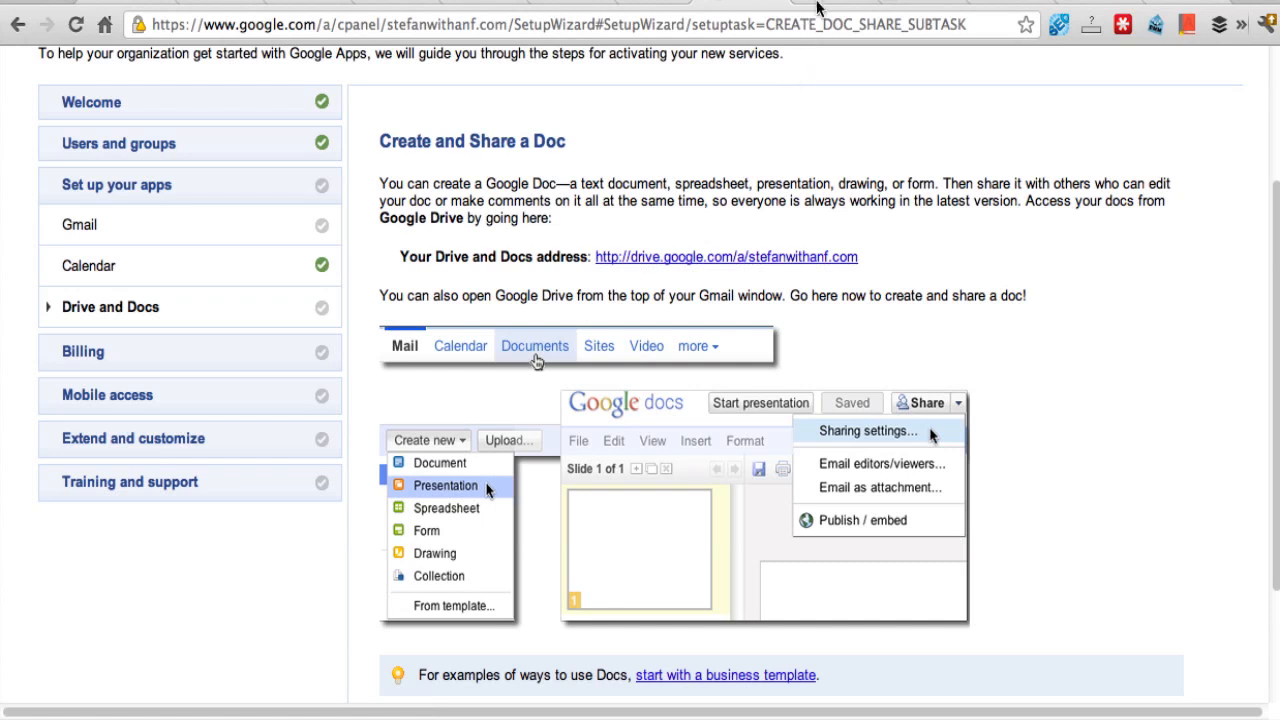
click(820, 4)
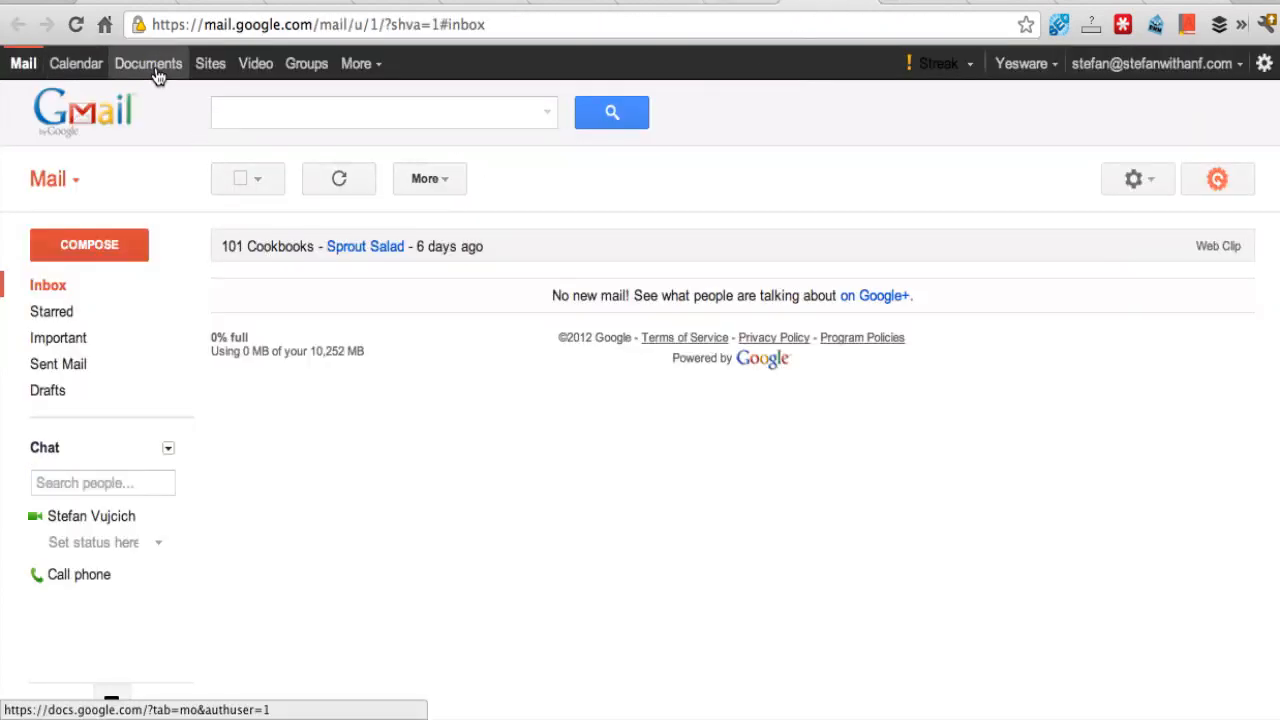
click(740, 4)
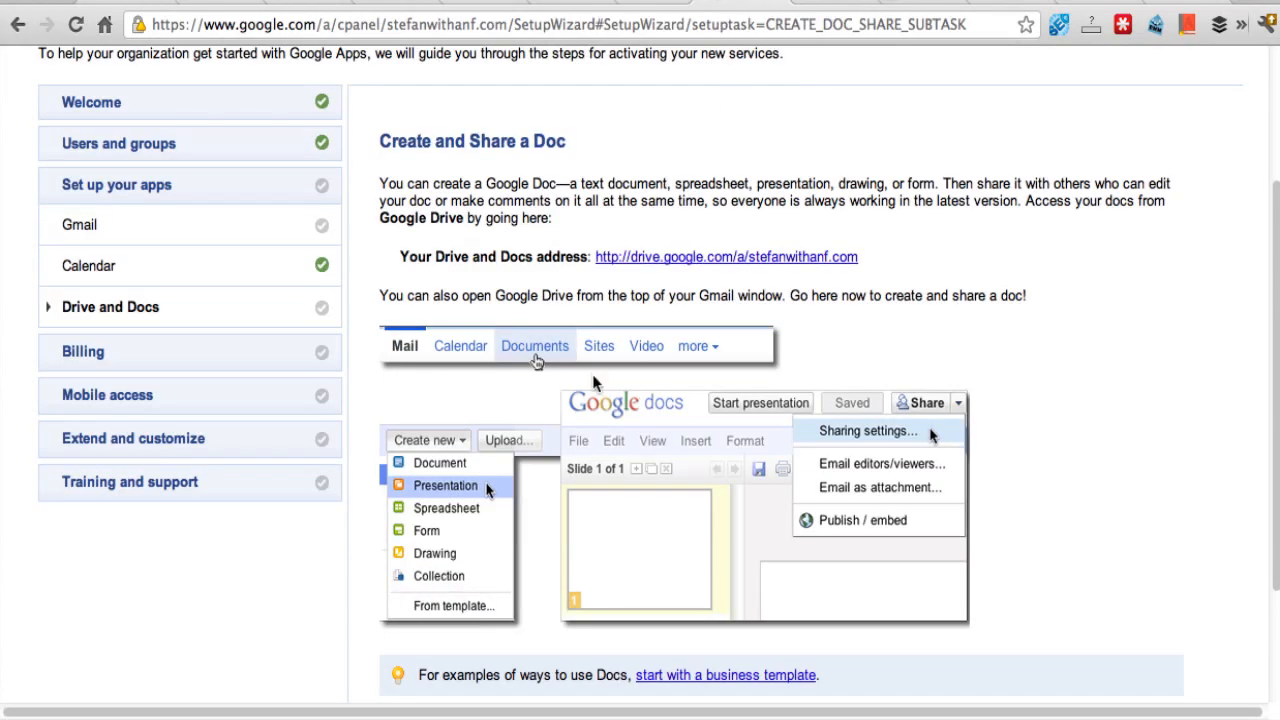
scroll(577, 412, down, 3)
click(477, 600)
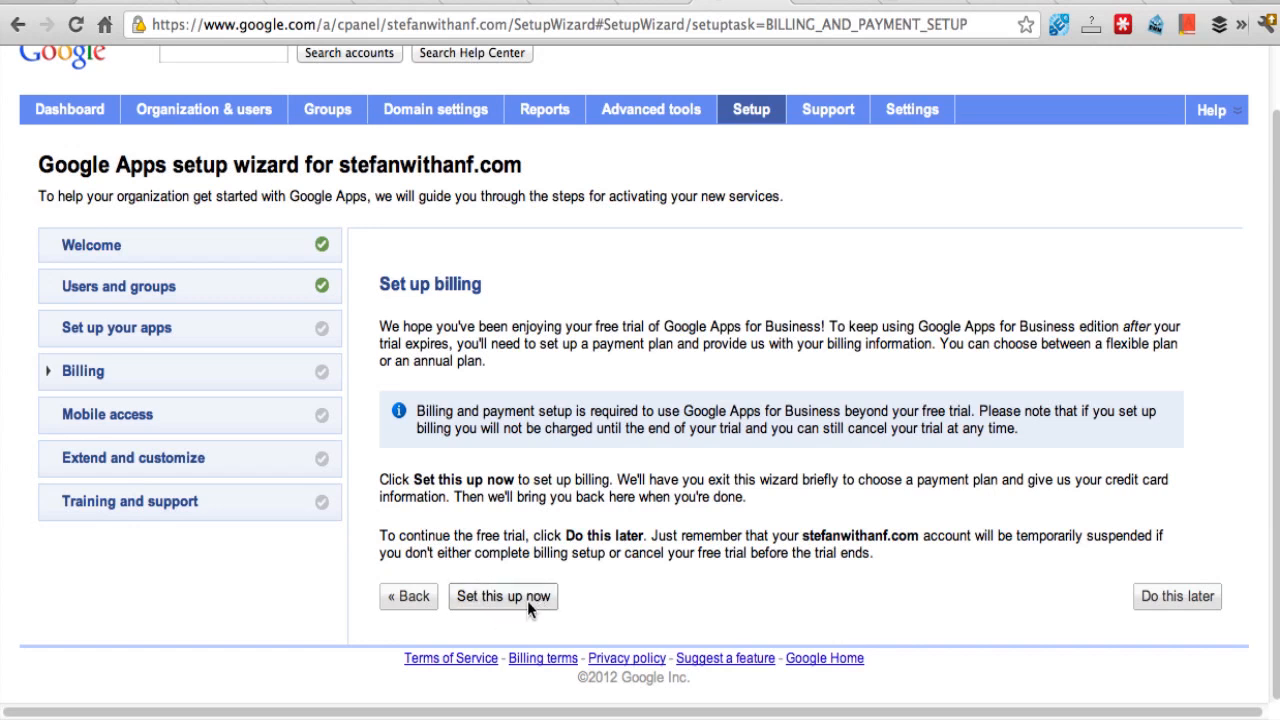
click(1185, 596)
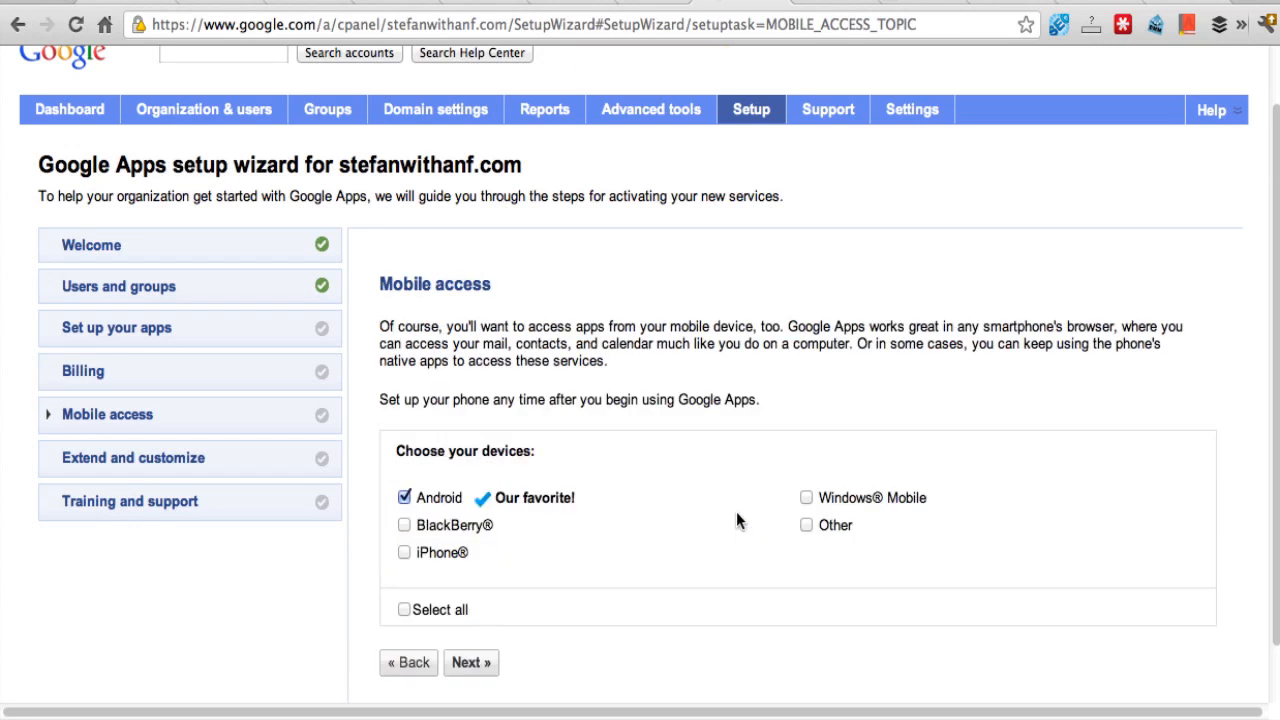
- Choose iPhone instead of Android as the mobile access device and continue to the iPhone setup instructions
scroll(644, 434, down, 1)
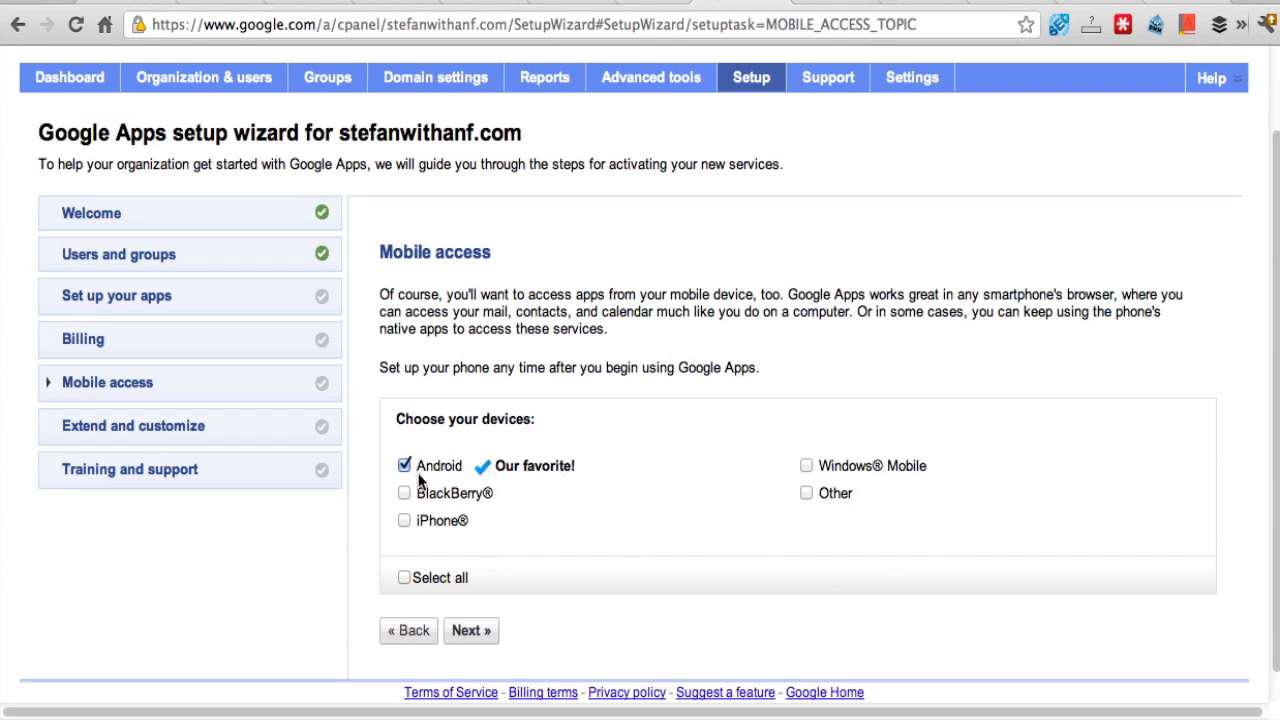
click(403, 520)
click(404, 466)
click(487, 633)
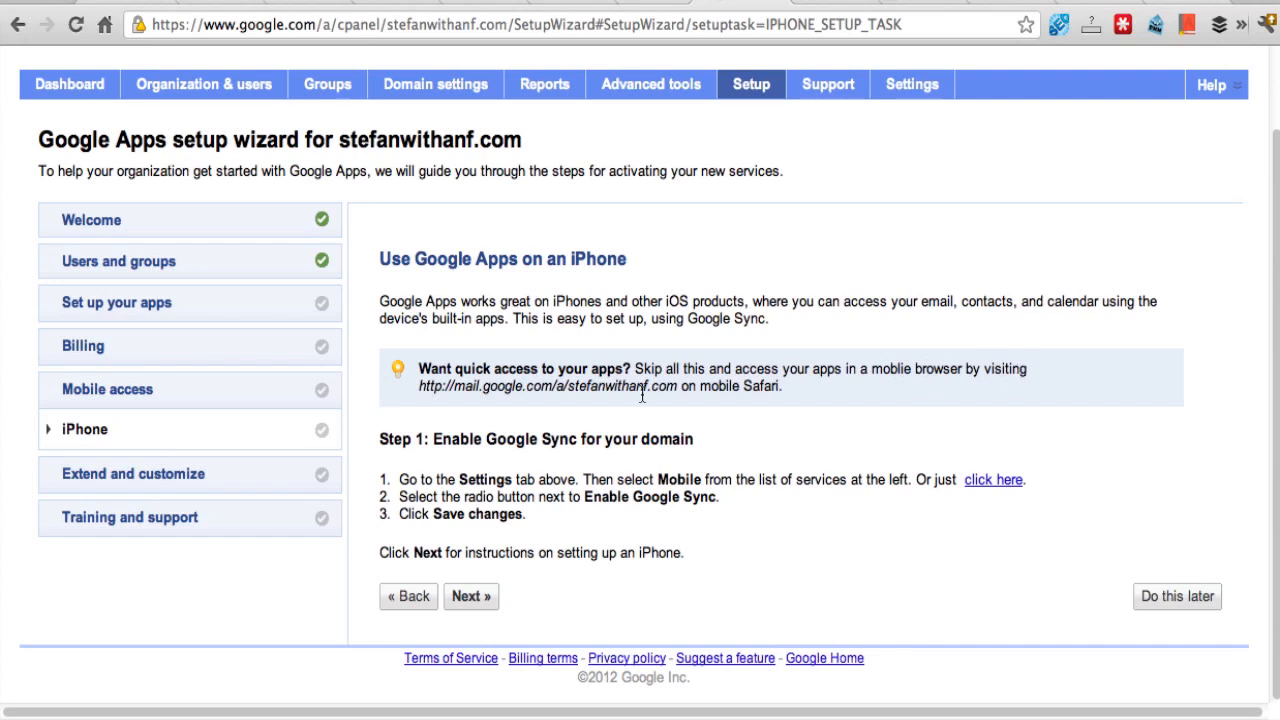
- Highlight the mobile Safari mail address, then examine the domain's Mobile service settings, including Google Sync, password, device and advanced options
drag(419, 386, 678, 392)
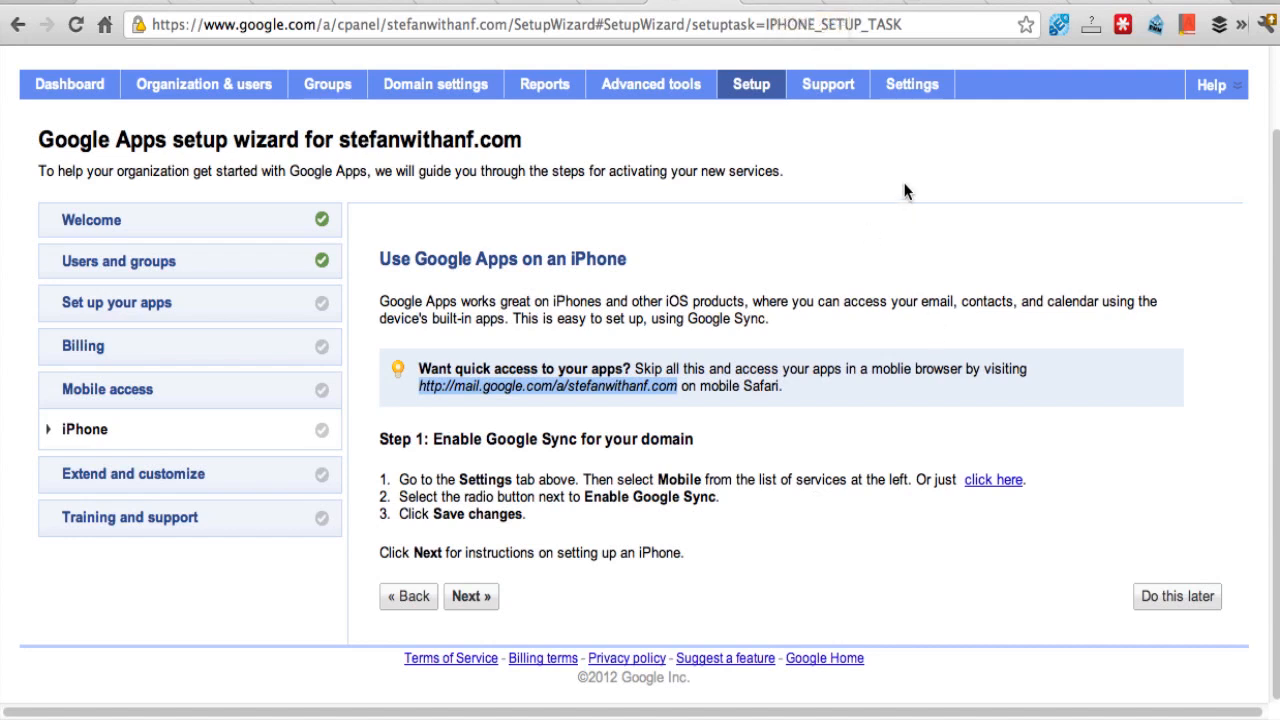
click(906, 88)
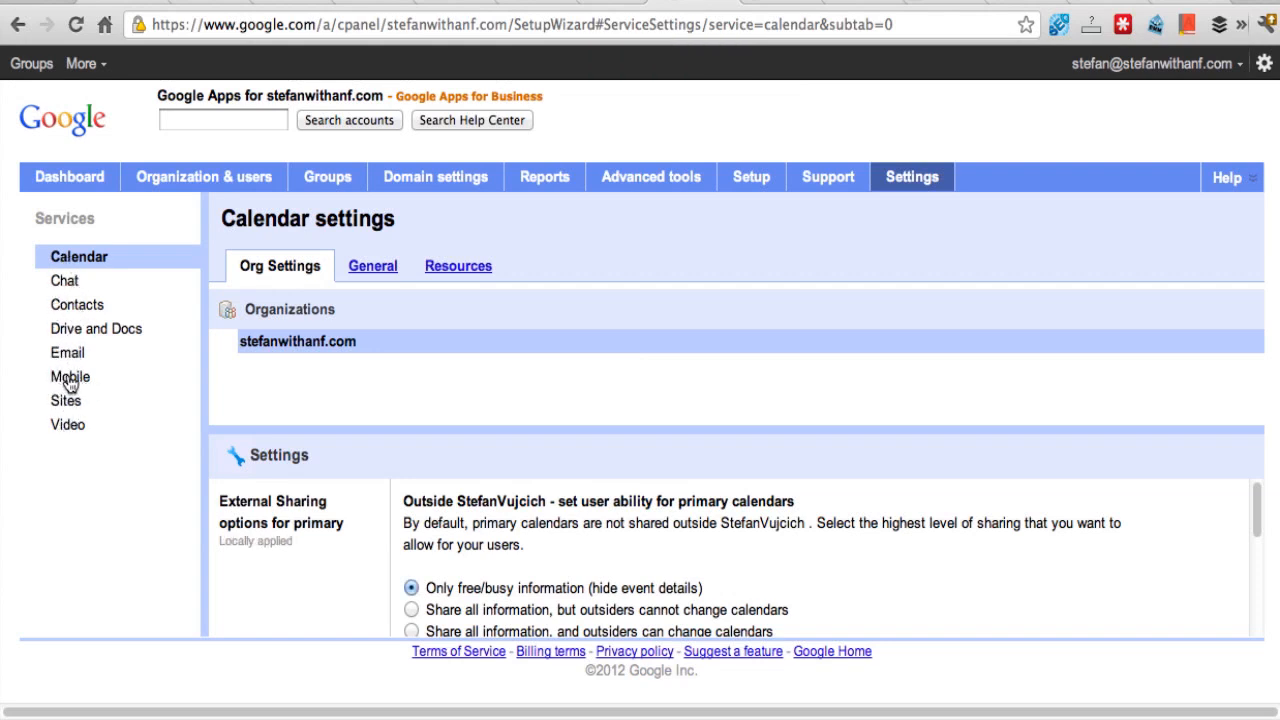
click(68, 380)
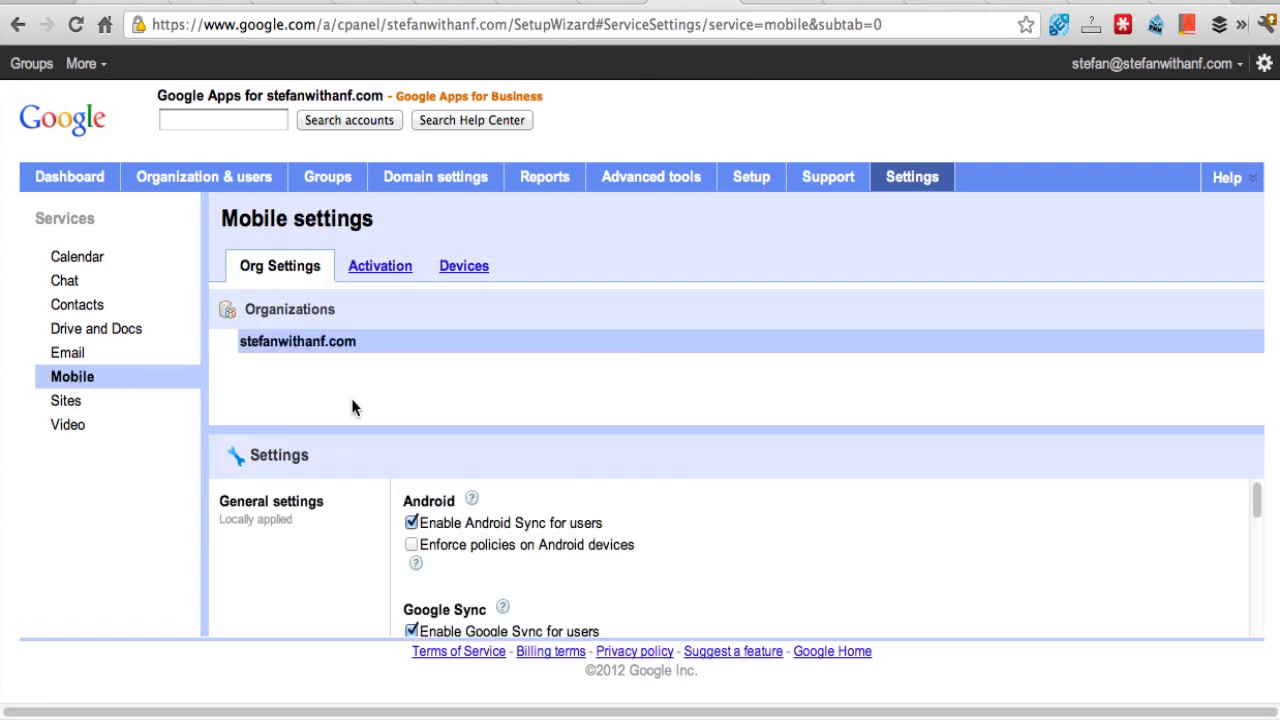
scroll(594, 537, down, 3)
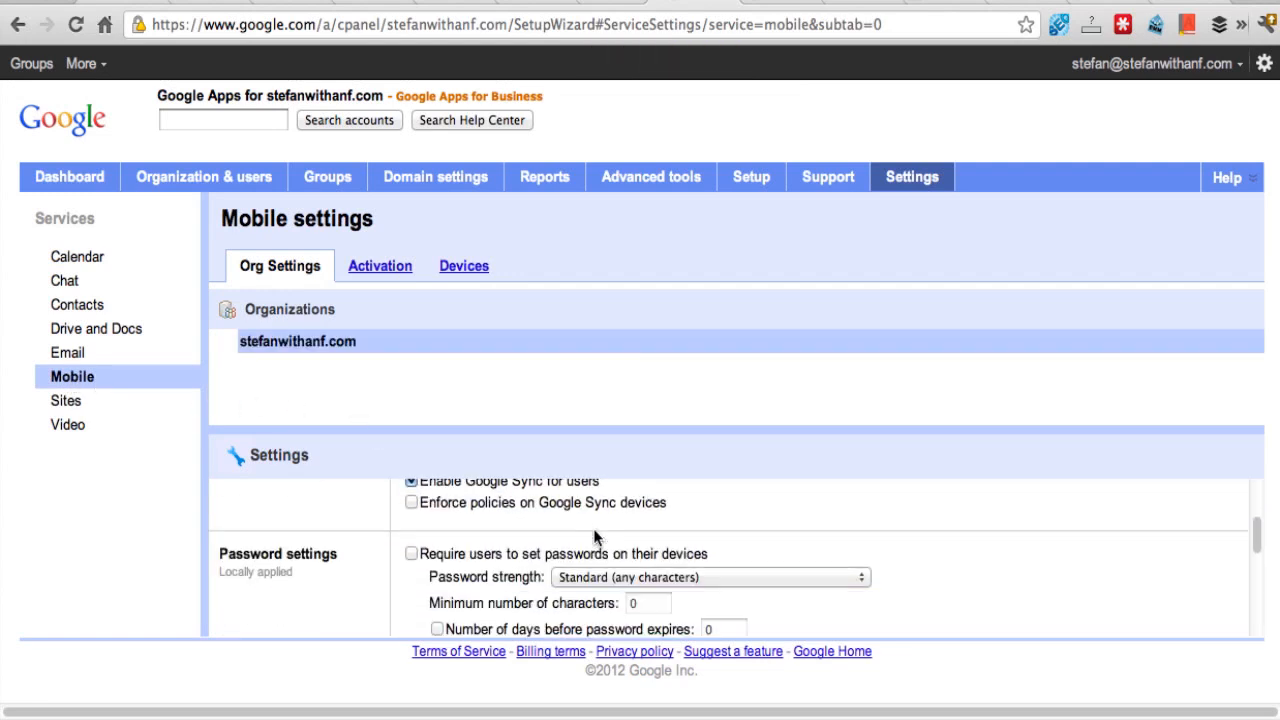
scroll(594, 537, up, 1)
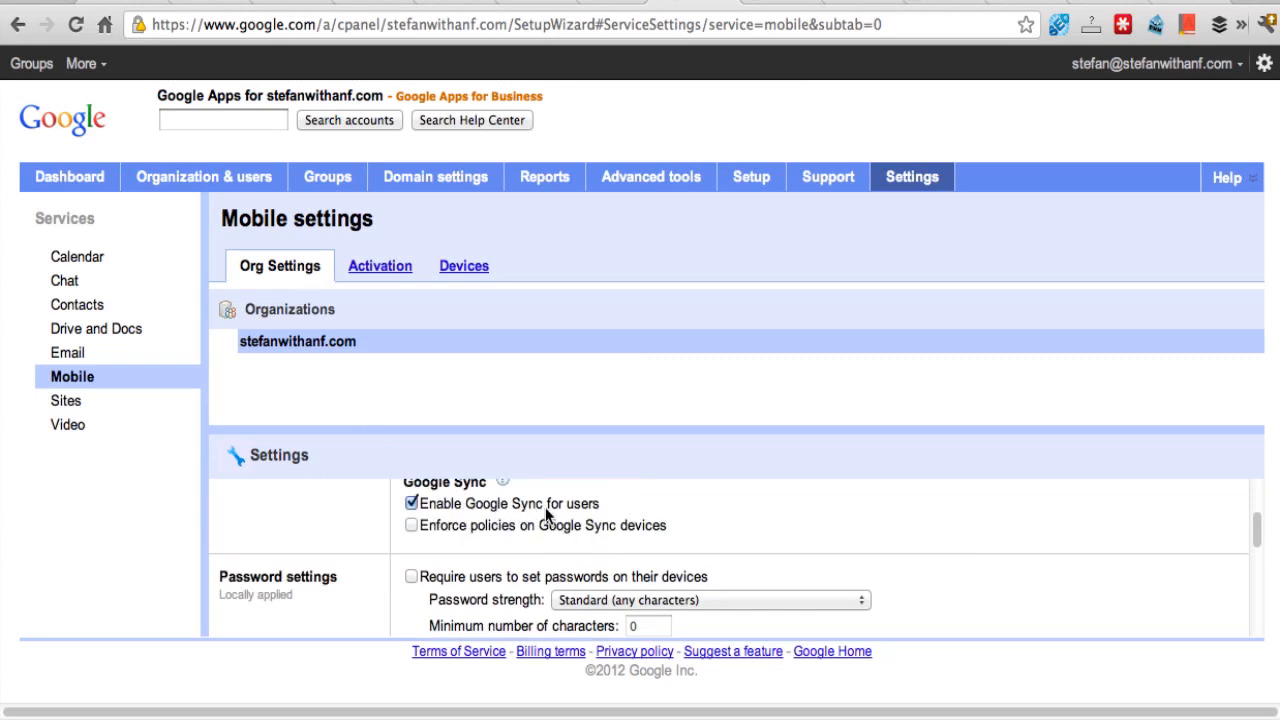
scroll(546, 508, down, 3)
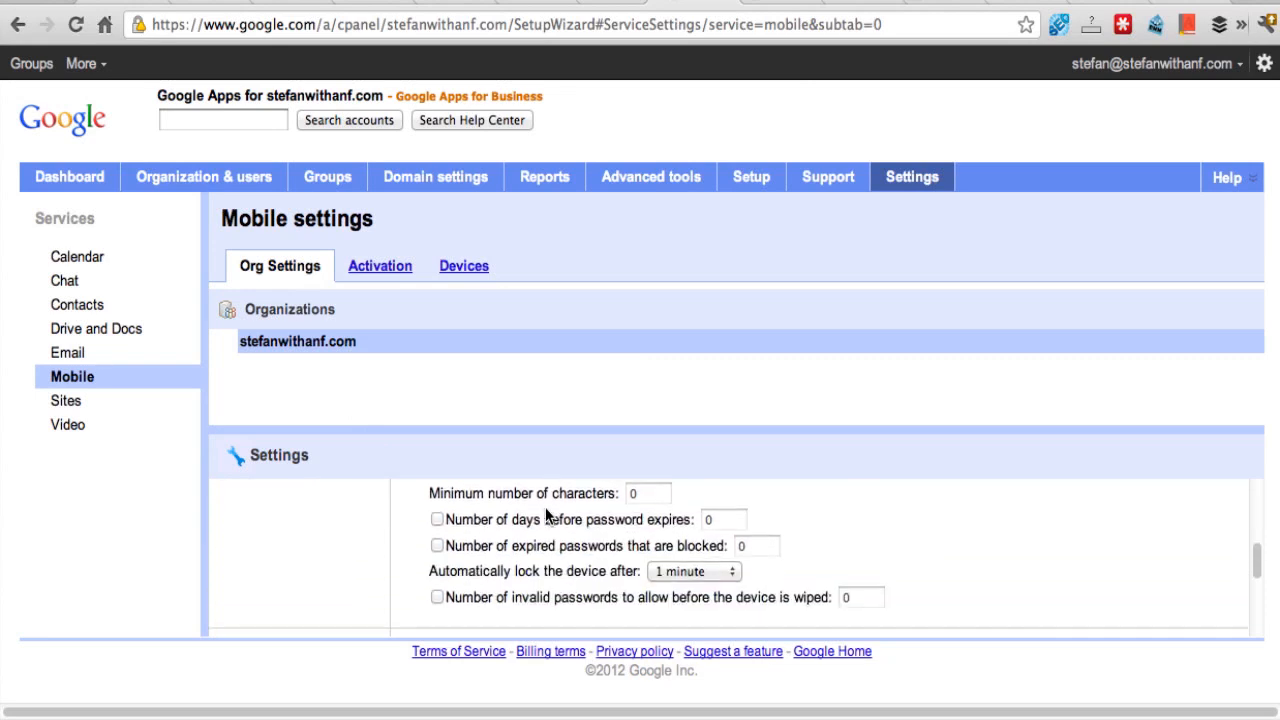
scroll(546, 511, down, 3)
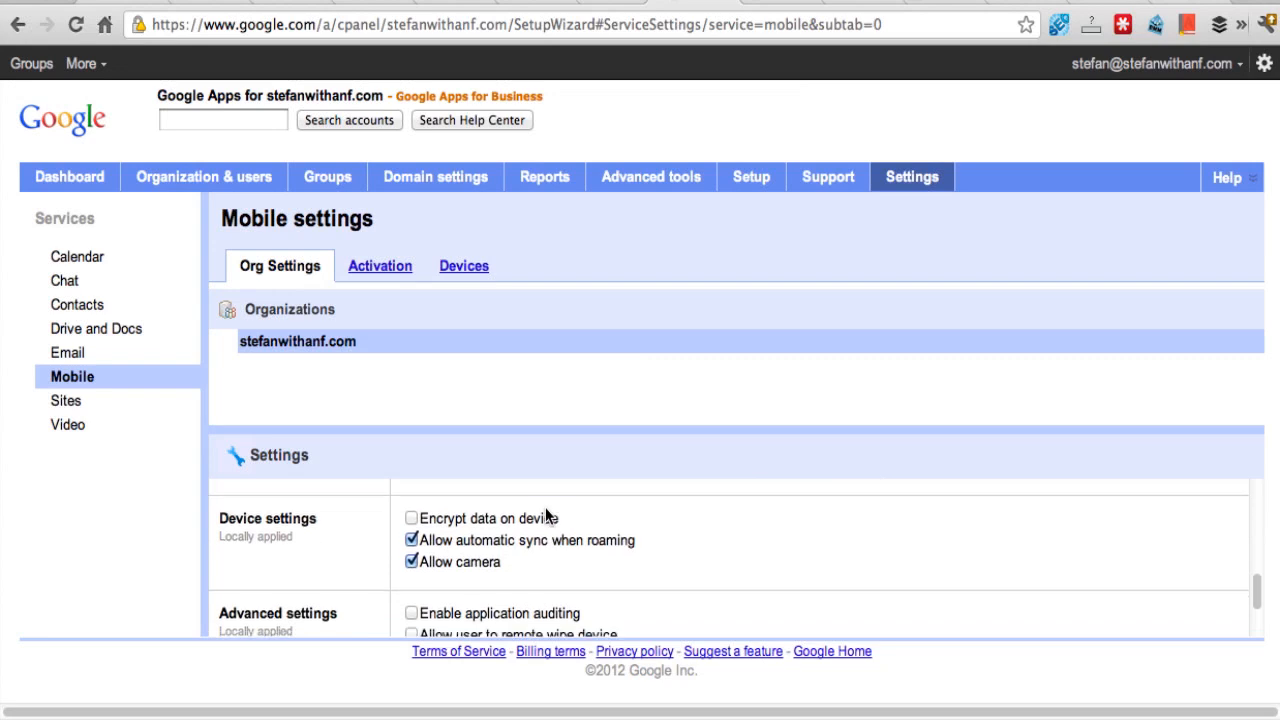
scroll(546, 511, down, 3)
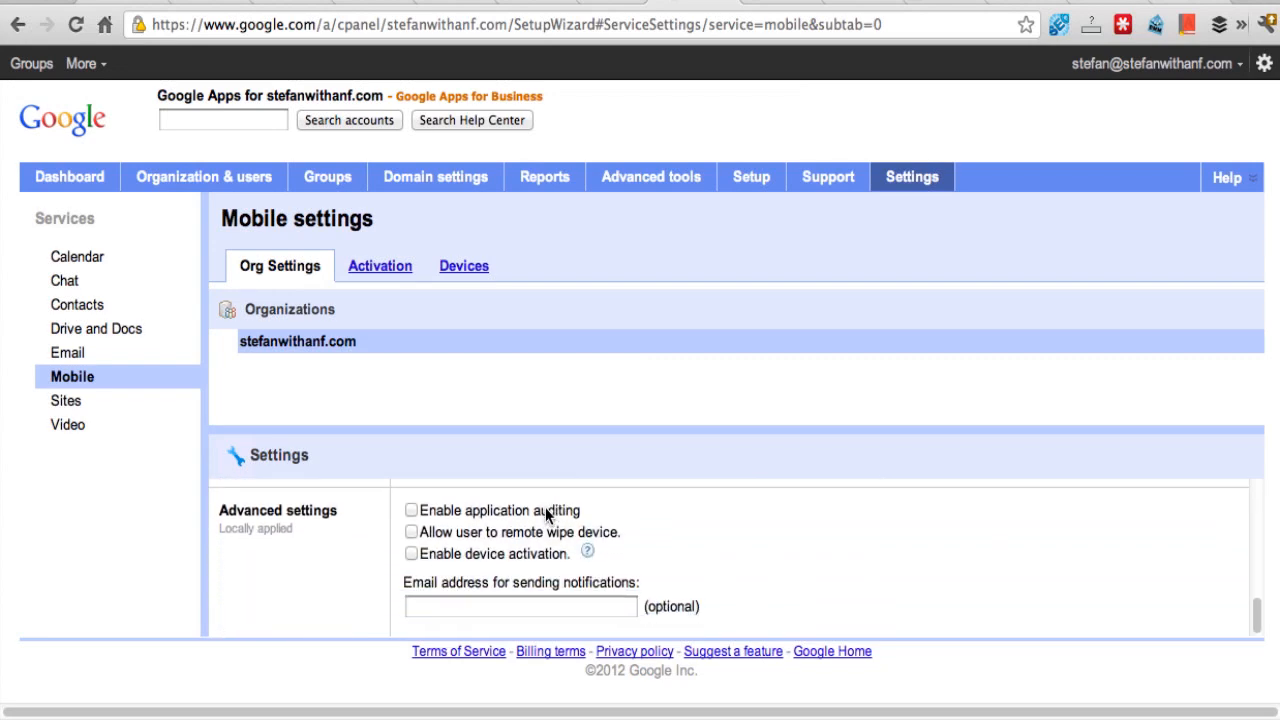
scroll(665, 531, up, 10)
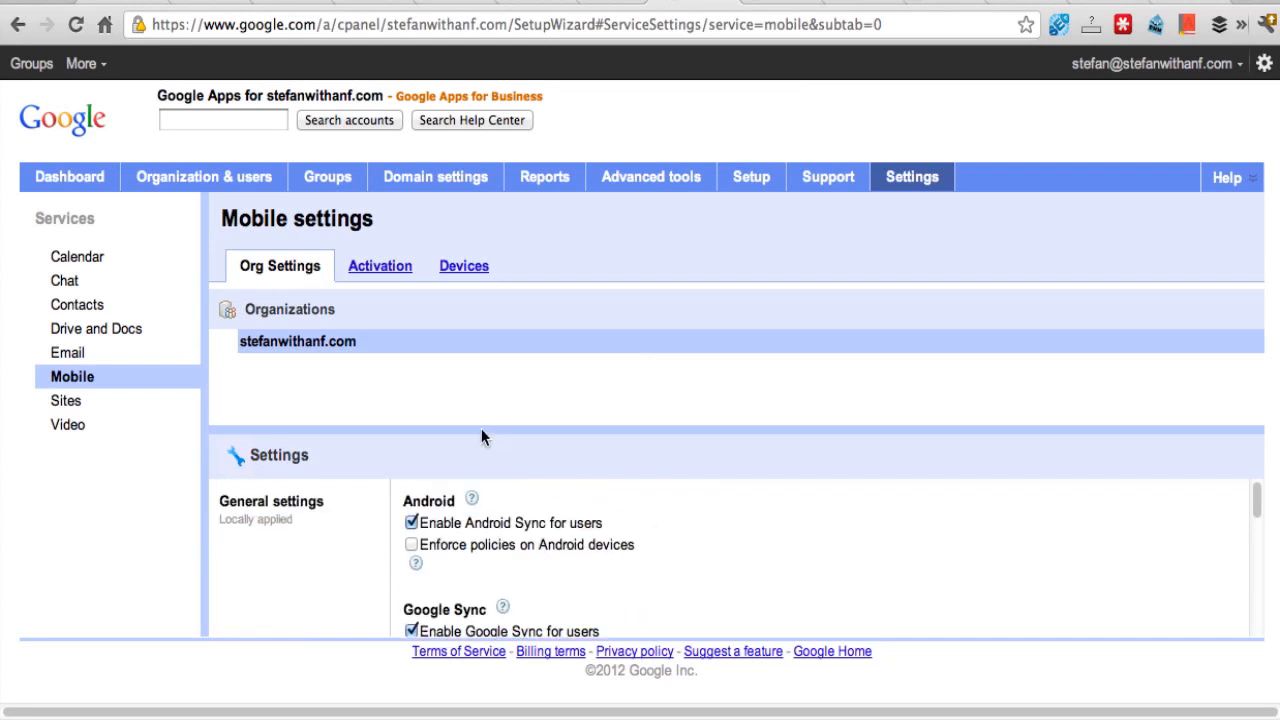
- View the Activation and Devices pages of the Mobile settings and return to the organization settings
click(393, 283)
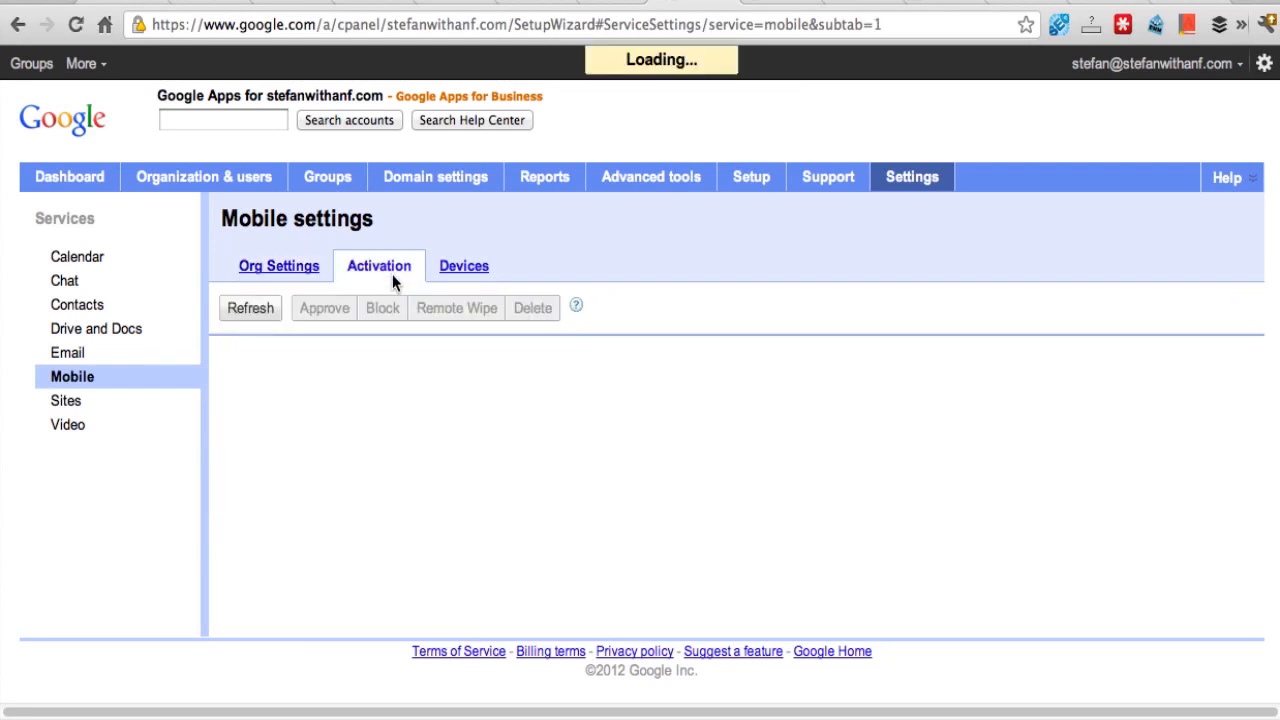
click(465, 268)
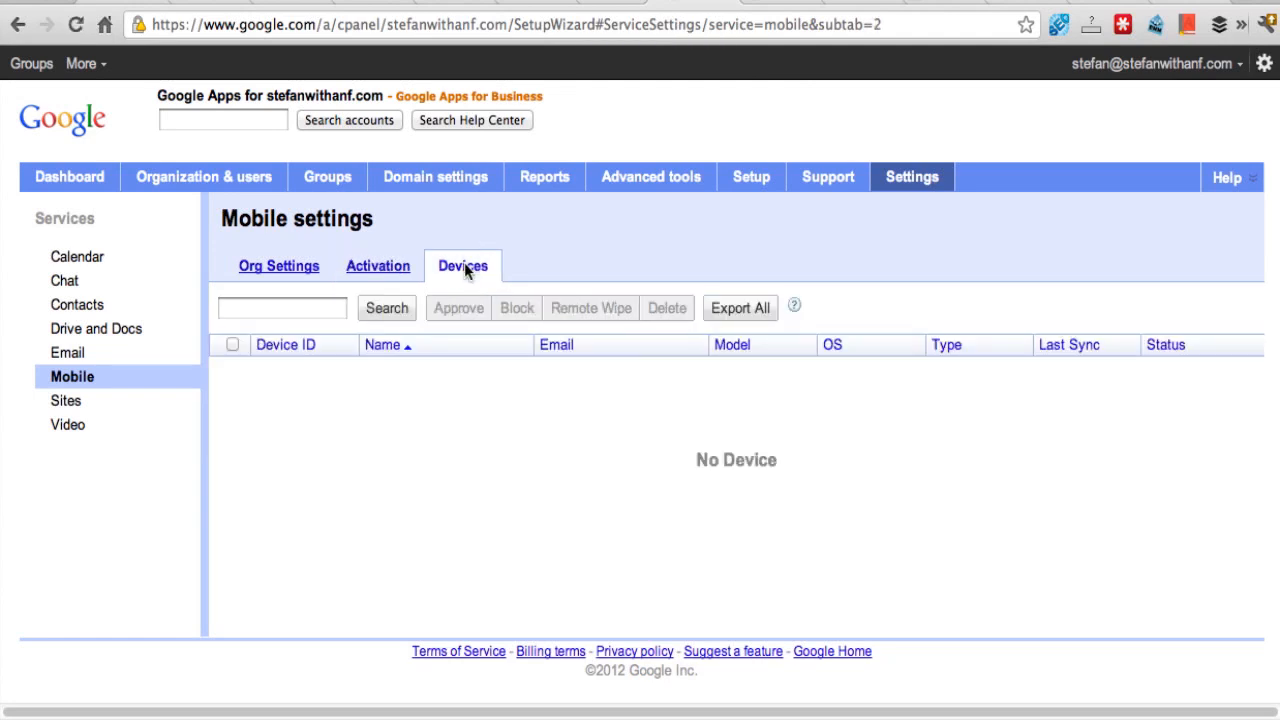
click(396, 265)
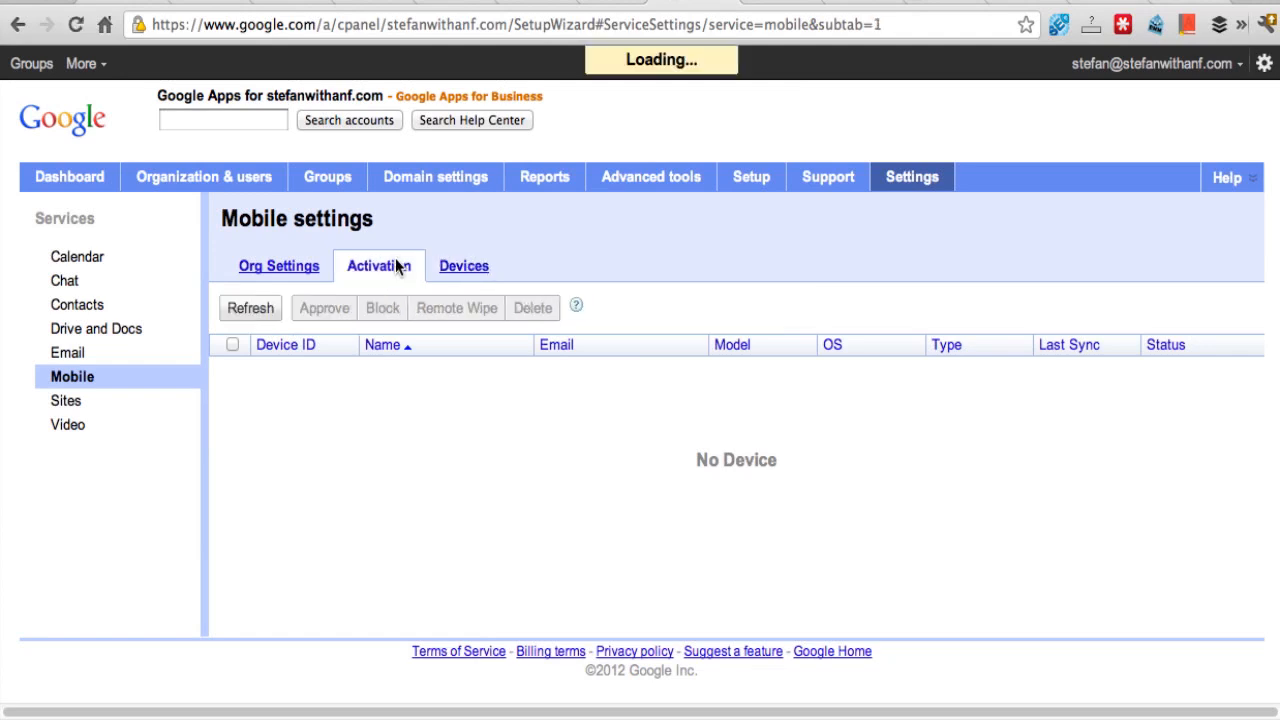
click(293, 270)
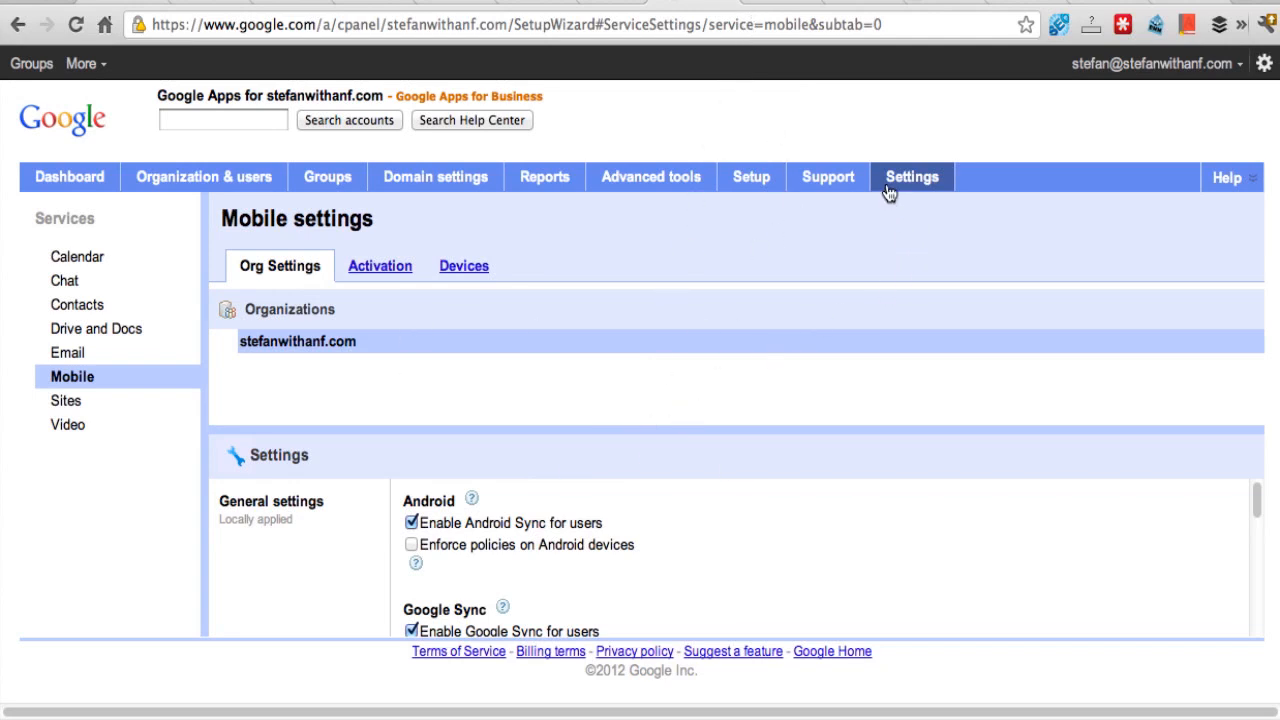
- Return to the setup wizard's iPhone page and continue to Step 2, syncing an iPhone with Google Apps
click(743, 189)
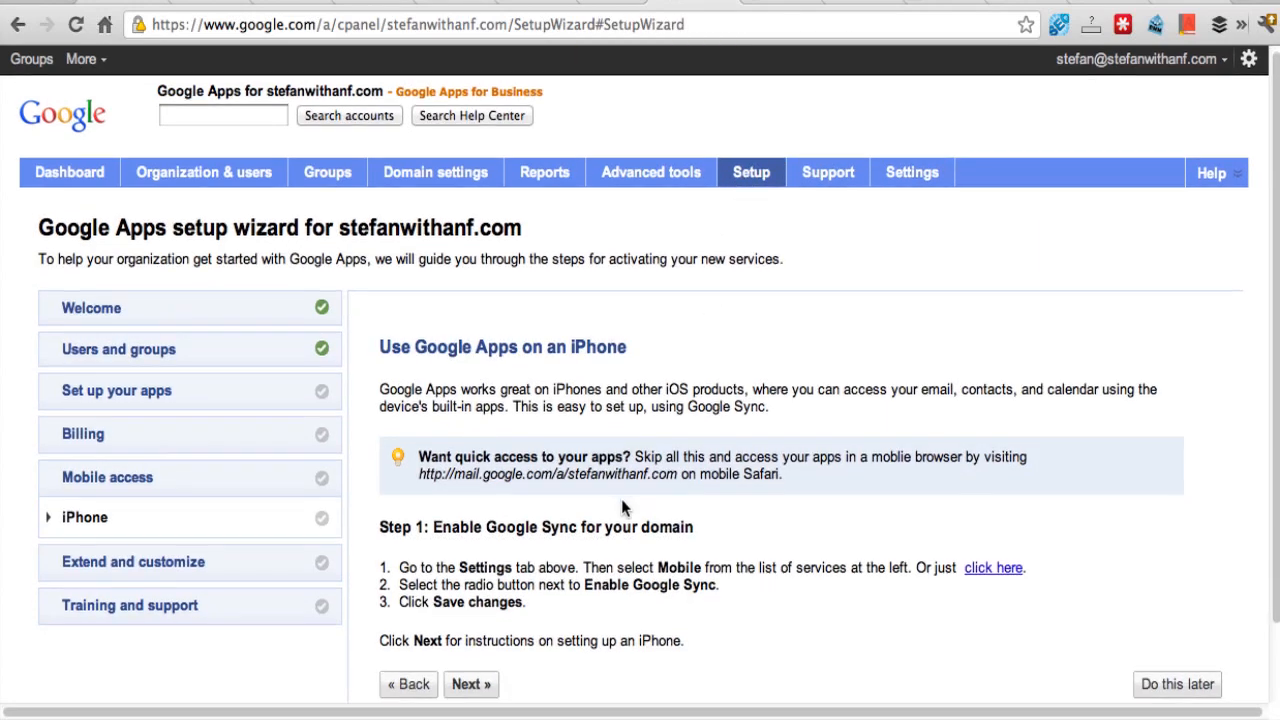
scroll(621, 499, down, 1)
scroll(622, 507, down, 1)
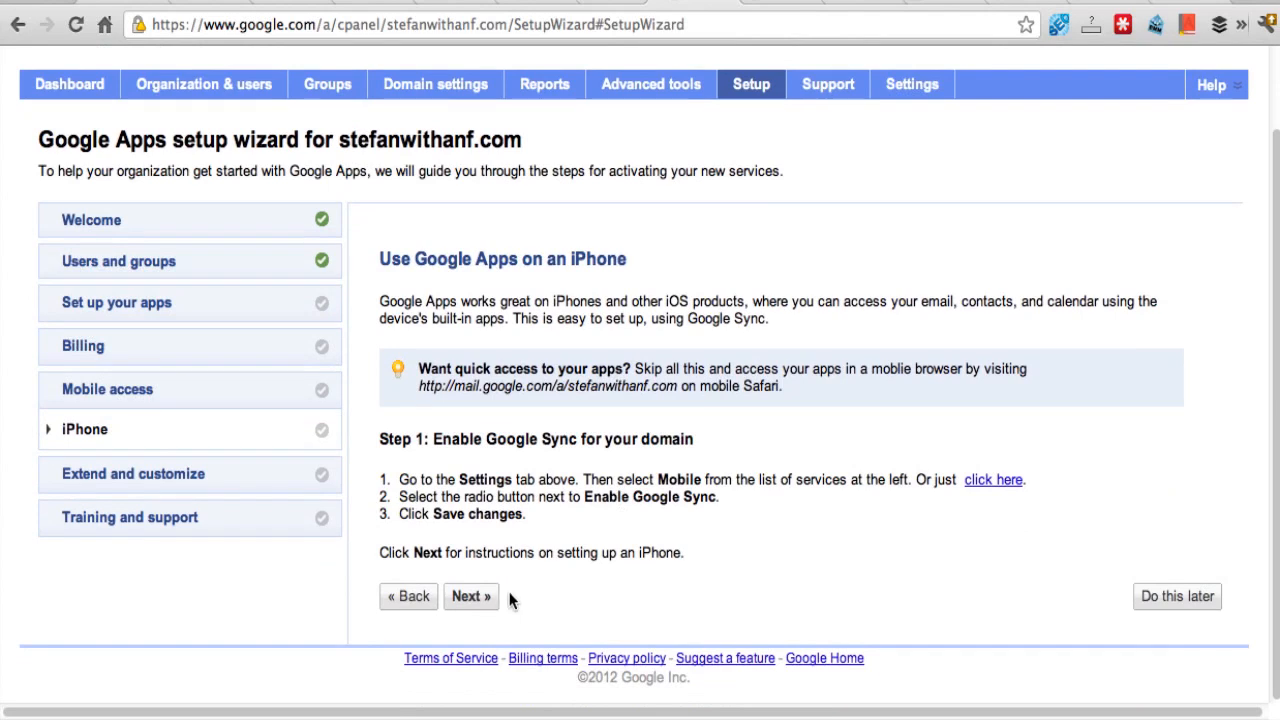
click(469, 599)
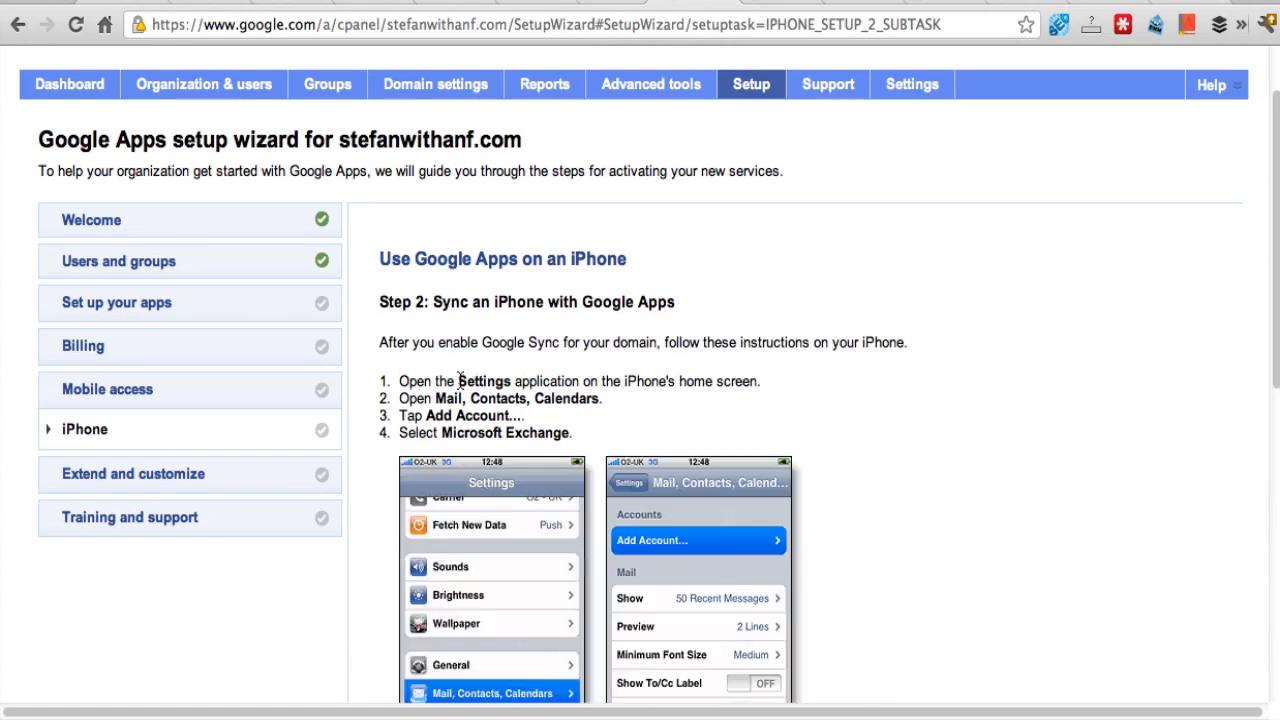
- Read the iPhone sync instructions to the end and continue through Extend and customize to the Marketplace apps page
scroll(460, 385, down, 3)
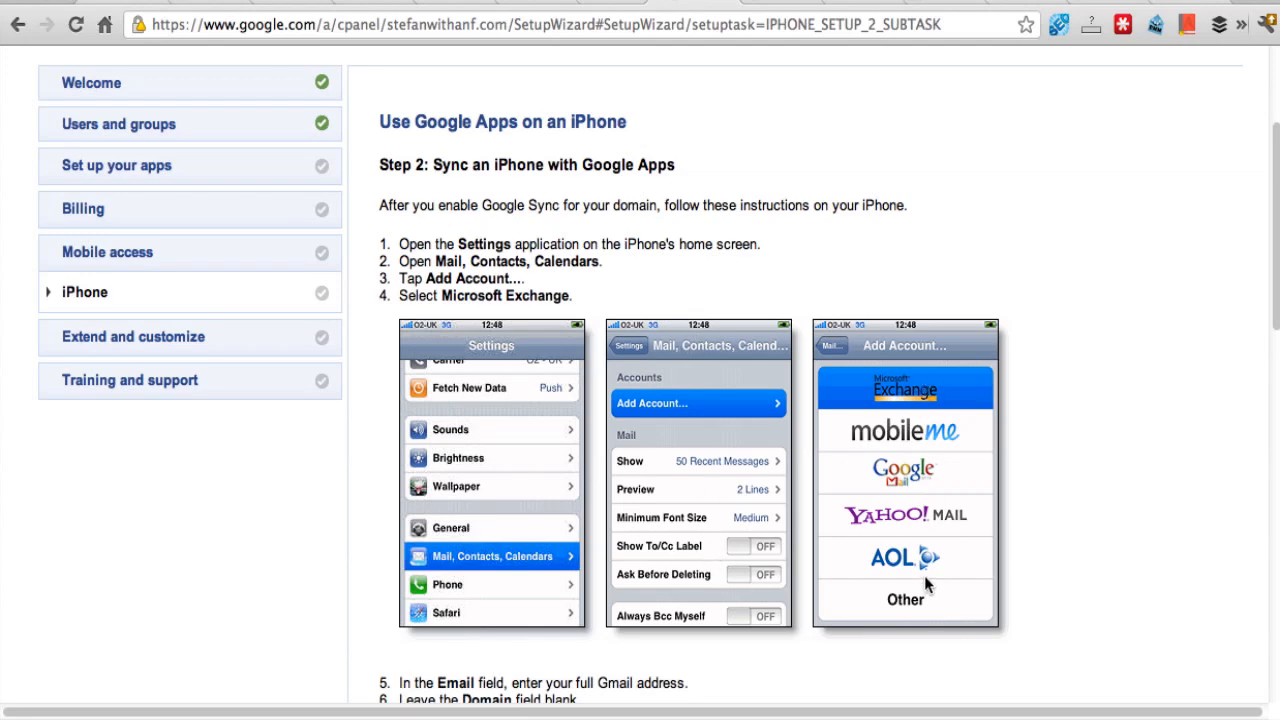
scroll(924, 580, down, 6)
scroll(924, 580, down, 5)
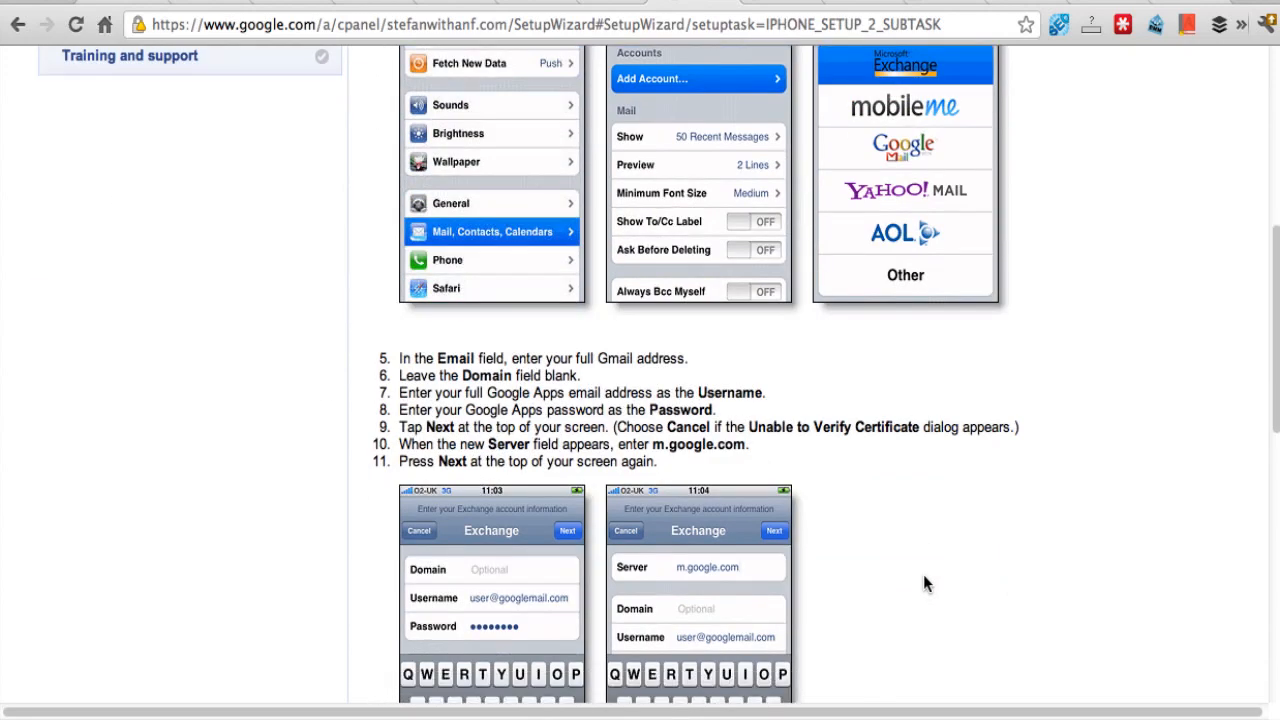
scroll(924, 580, down, 9)
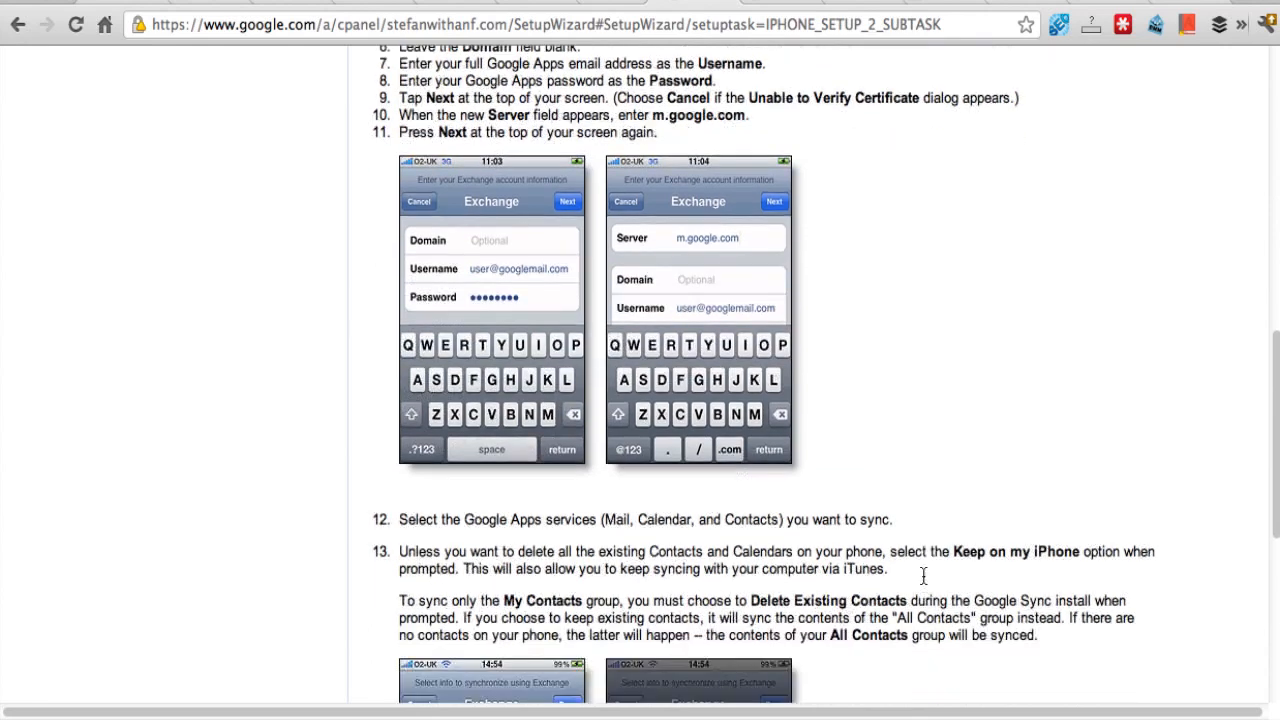
scroll(923, 578, down, 4)
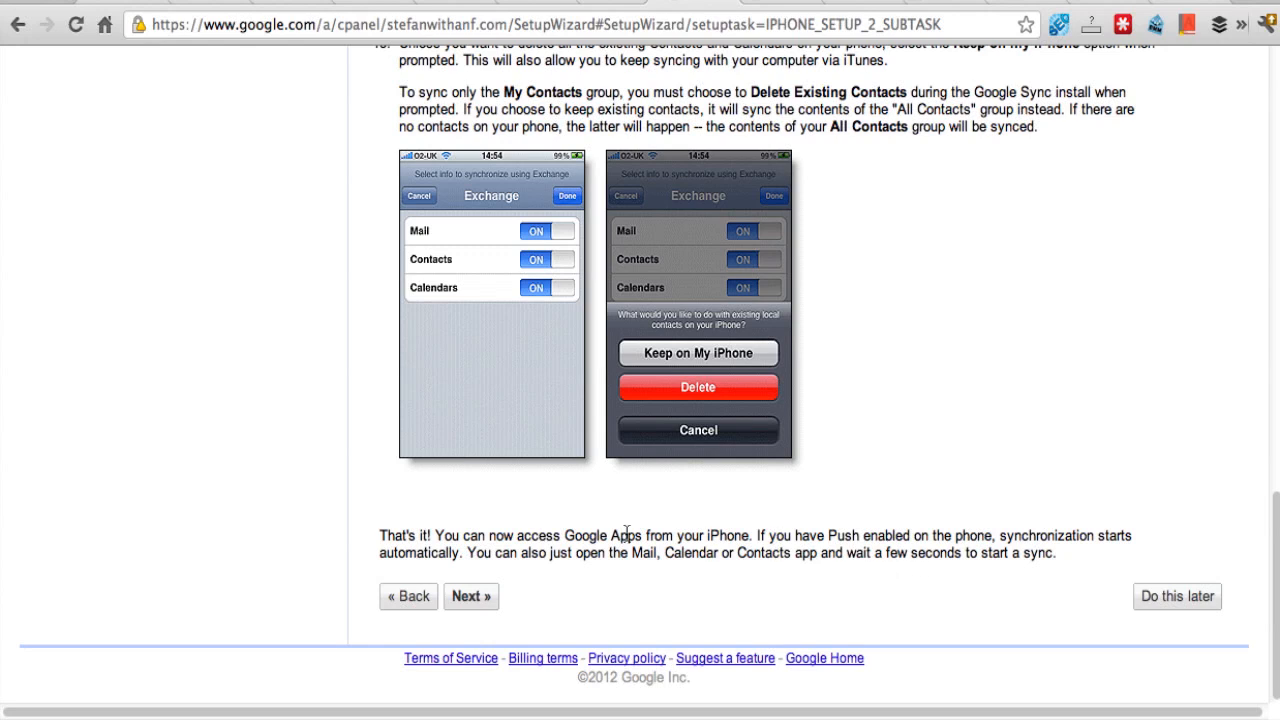
click(476, 598)
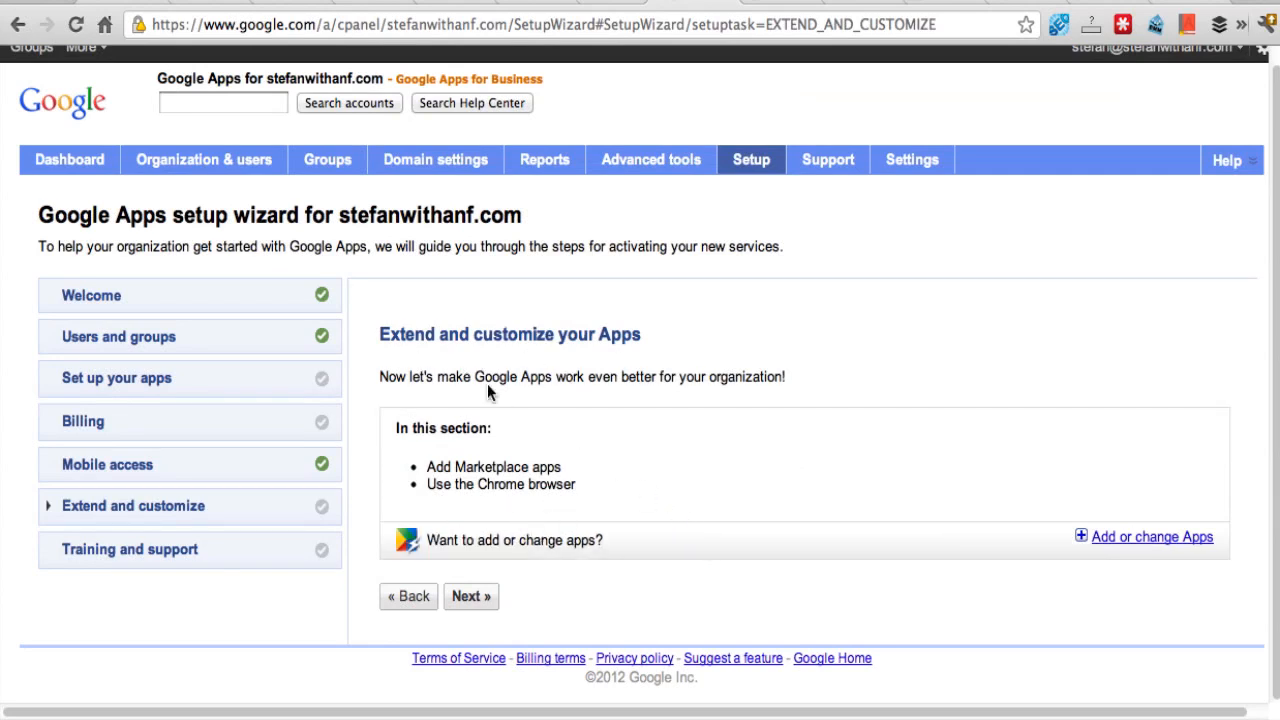
click(475, 596)
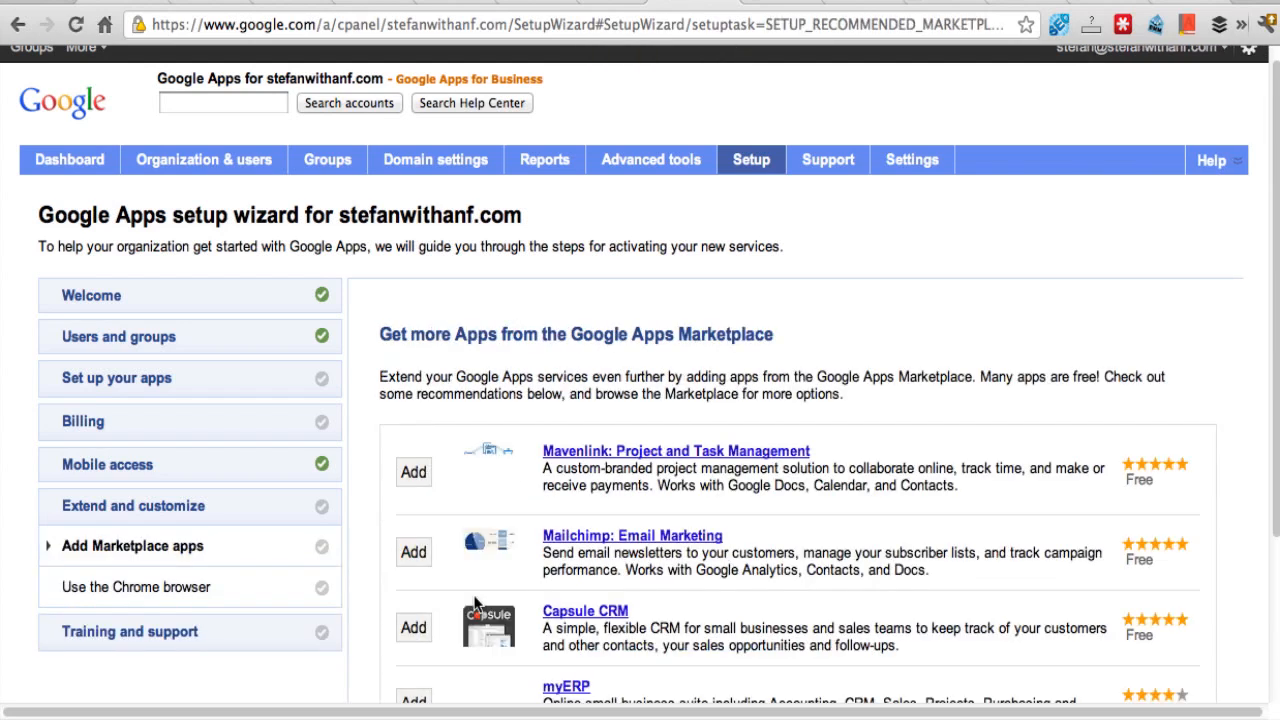
- Review the Marketplace apps and Chrome browser pages without adding any apps, and continue the setup wizard to Training and support
scroll(470, 440, down, 5)
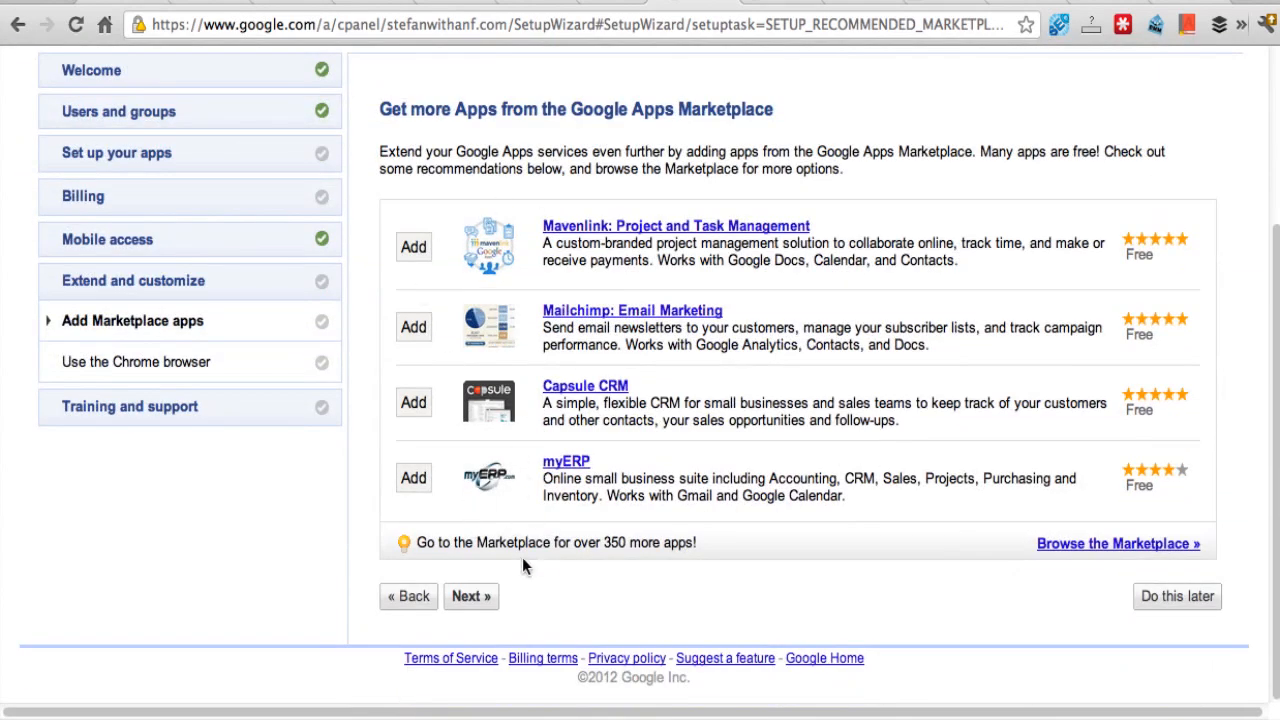
click(479, 600)
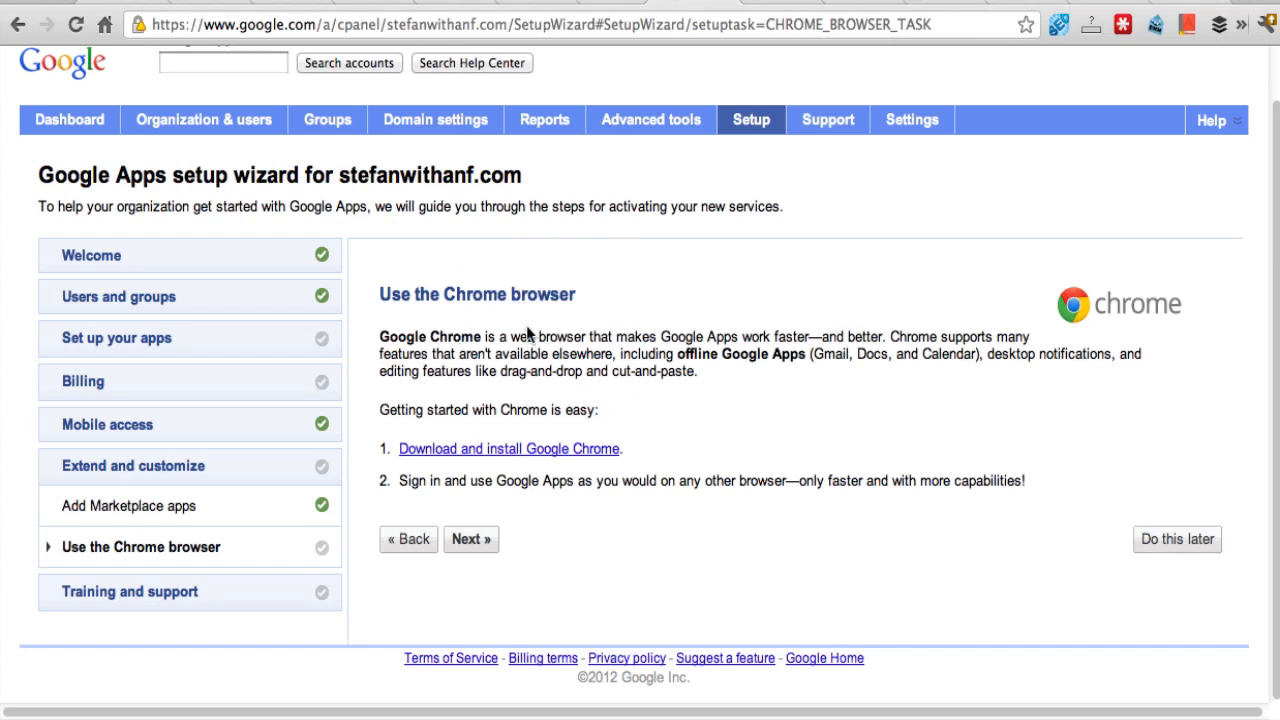
scroll(527, 330, up, 2)
scroll(527, 330, down, 2)
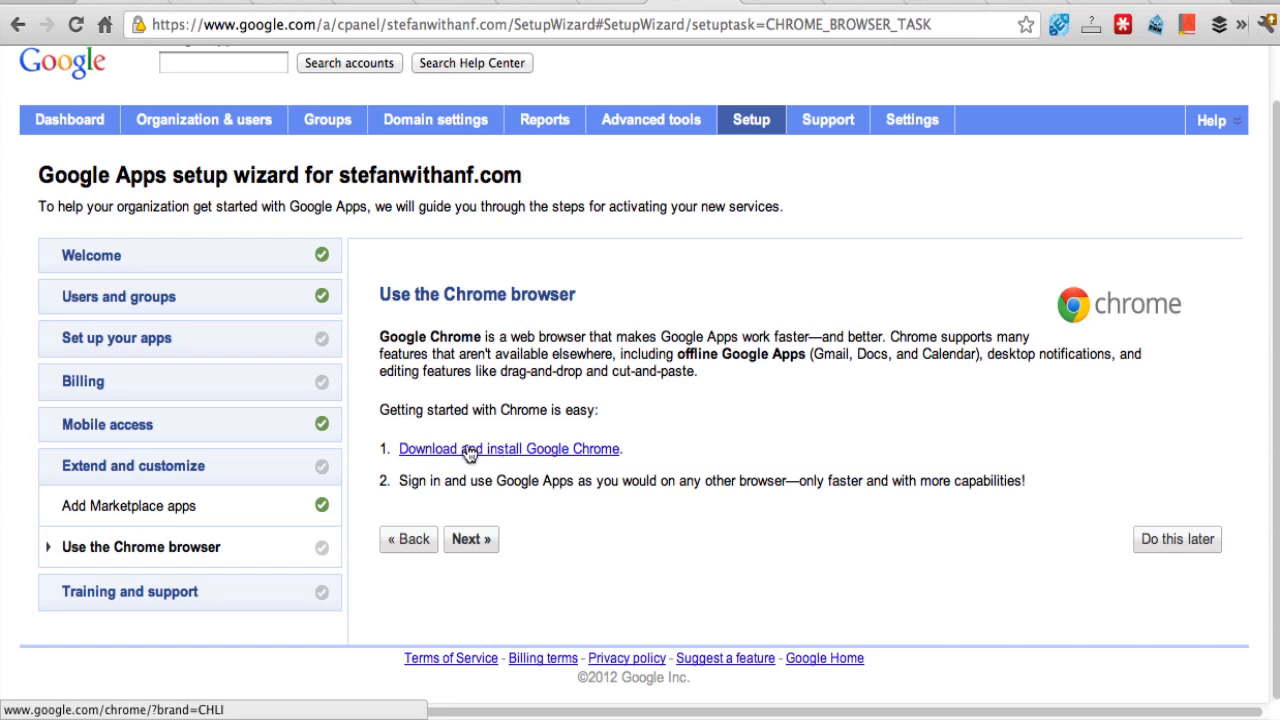
click(471, 539)
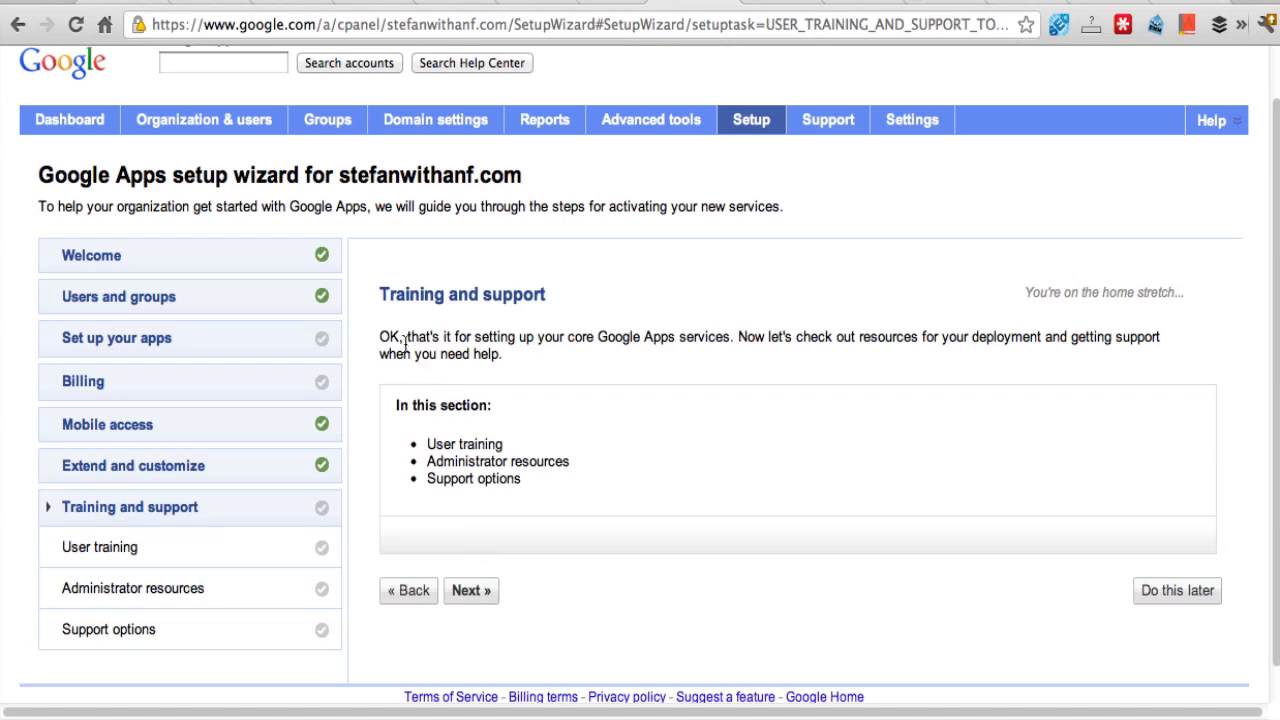
- Highlight the statement that core services setup is done, and postpone the Training and support section
drag(400, 337, 748, 339)
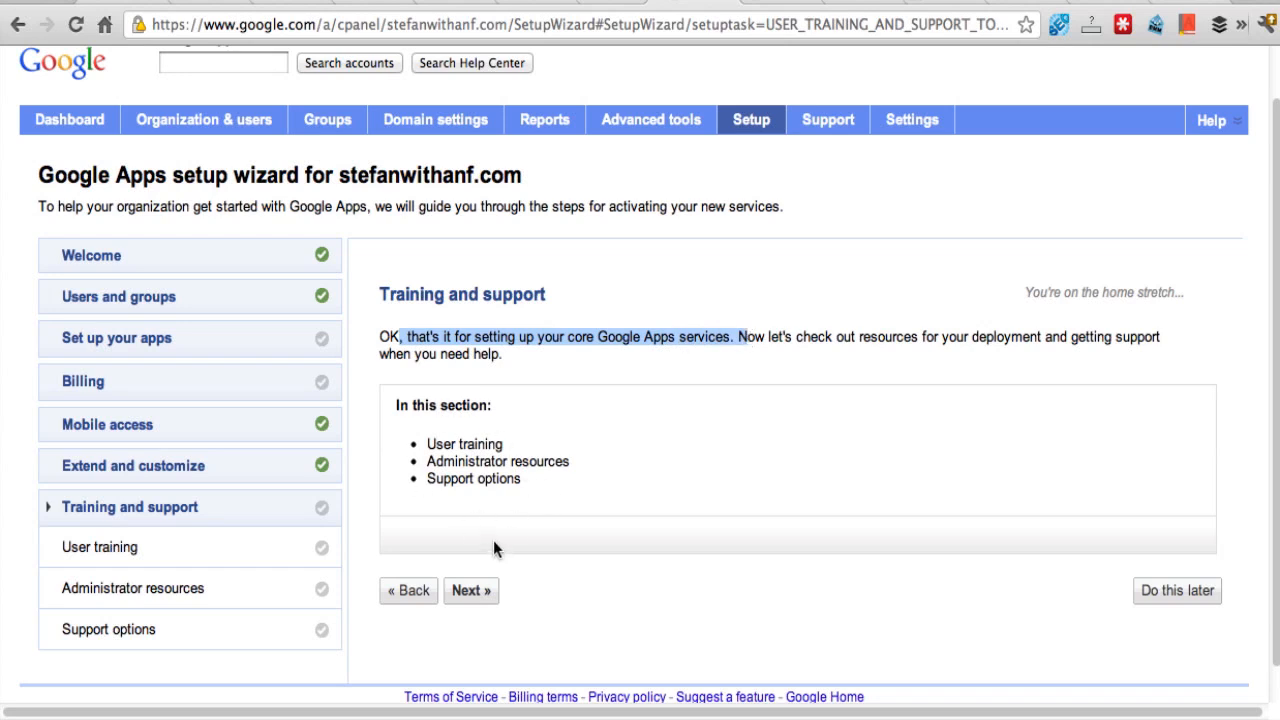
click(1177, 591)
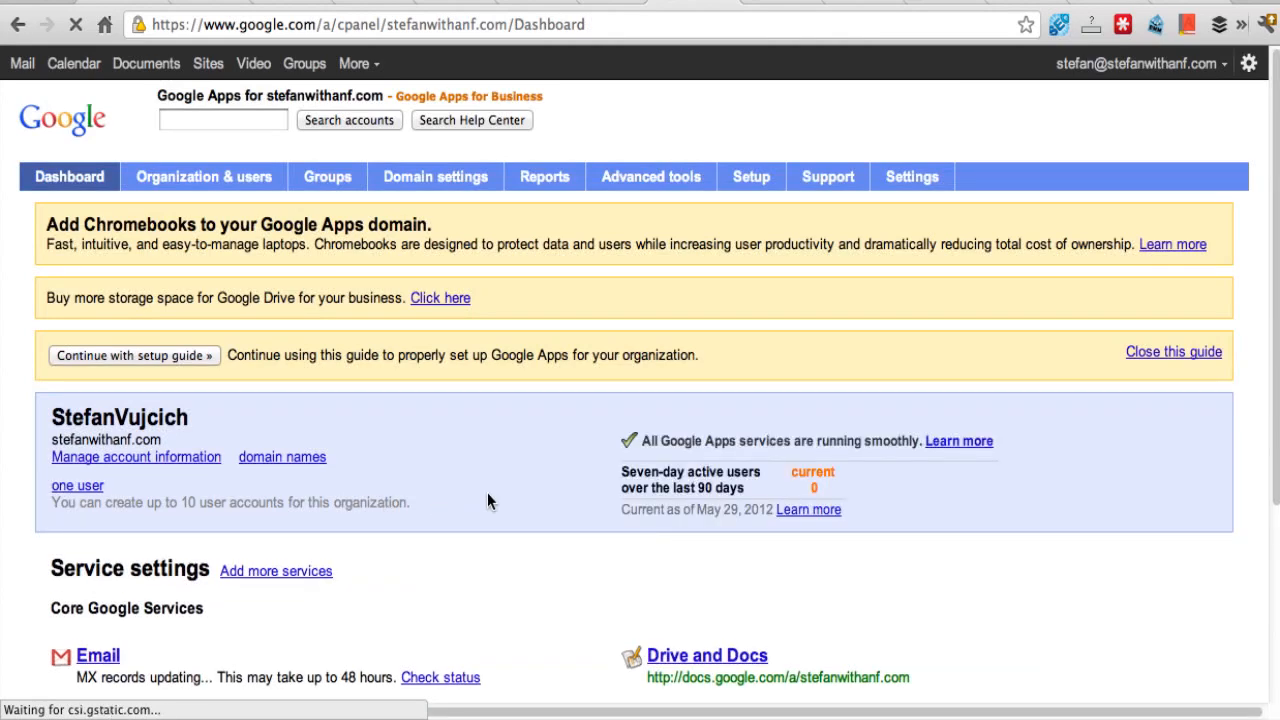
- Look through the Dashboard's core Google services and check the status of the Email service's MX record update
scroll(487, 492, down, 5)
scroll(458, 471, up, 5)
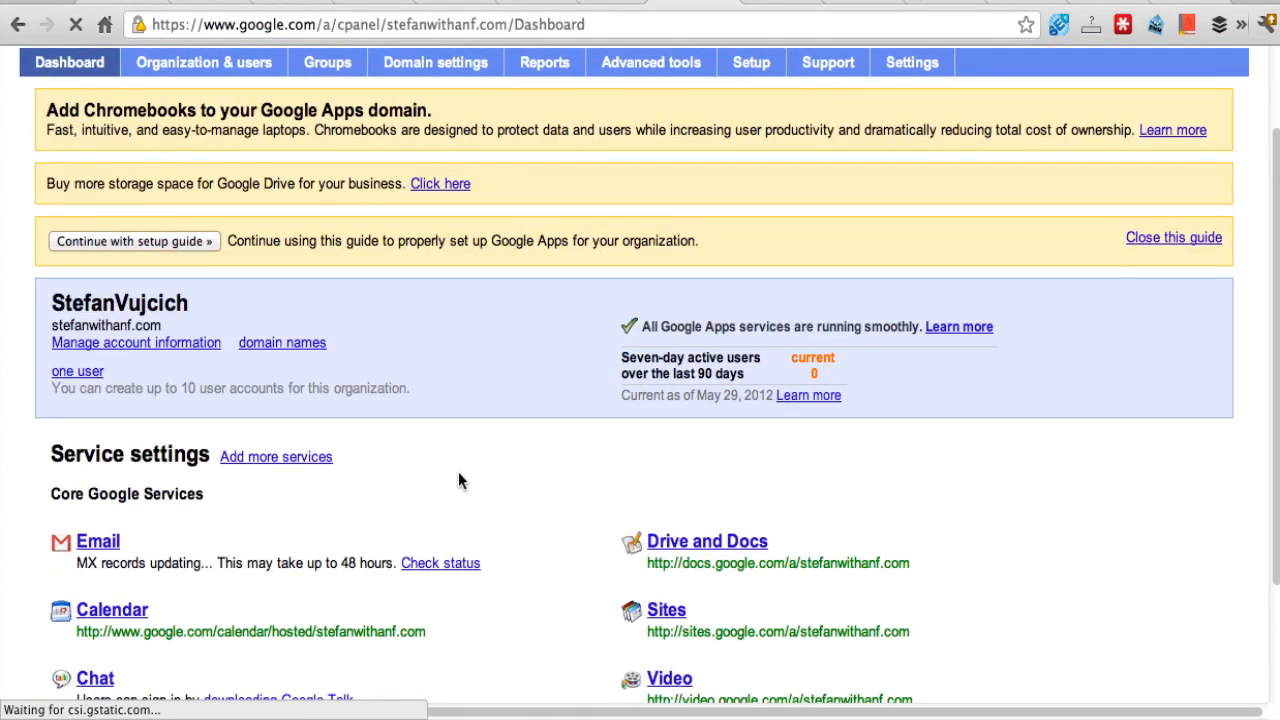
scroll(475, 468, down, 5)
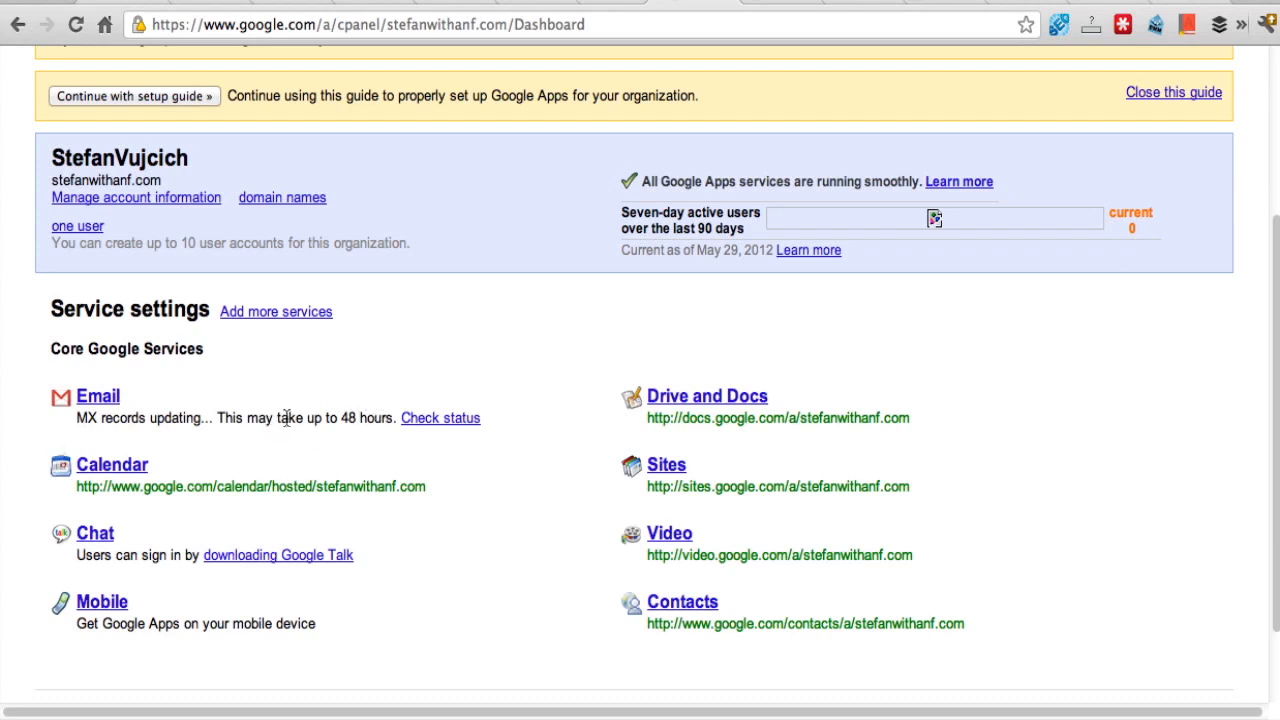
click(441, 420)
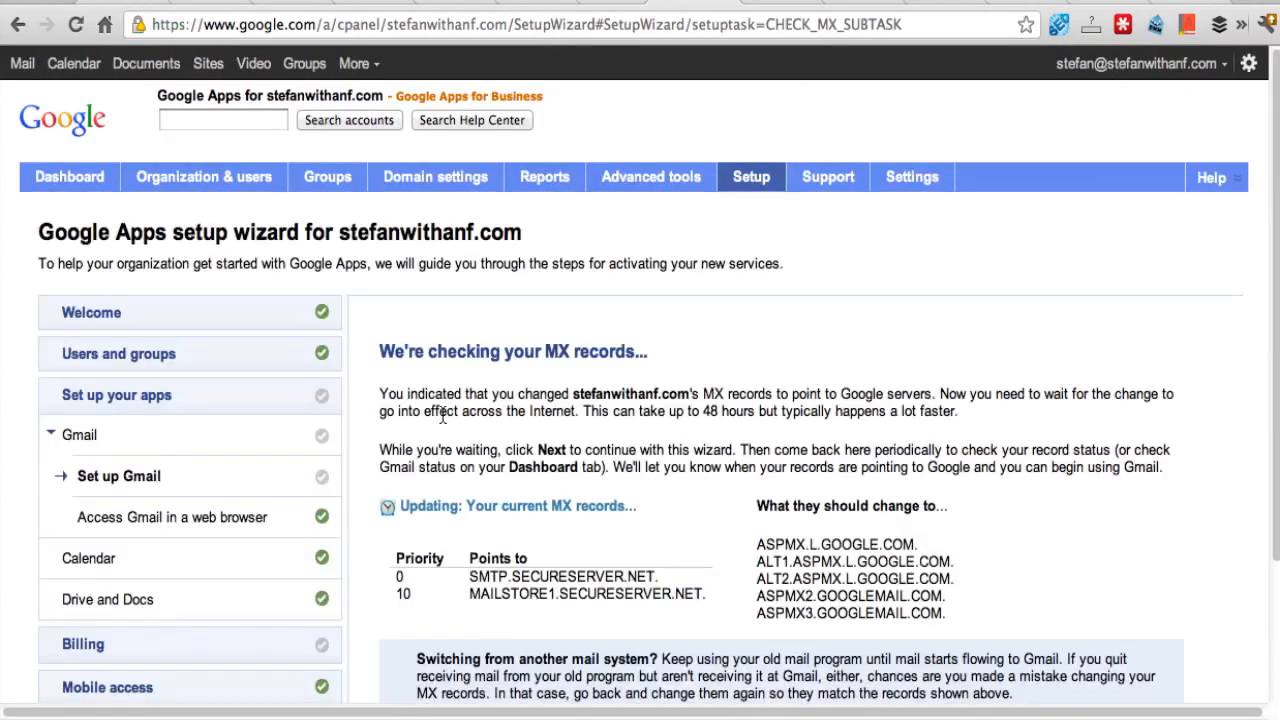
scroll(443, 415, down, 3)
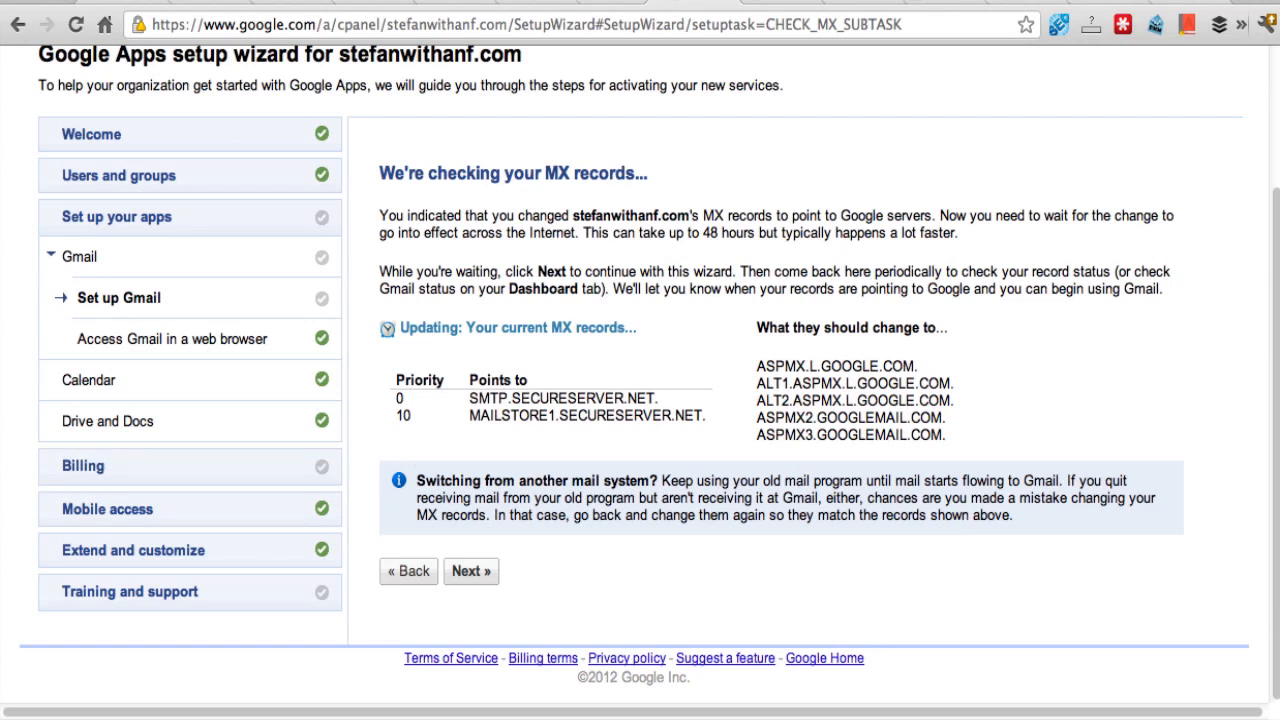
click(711, 0)
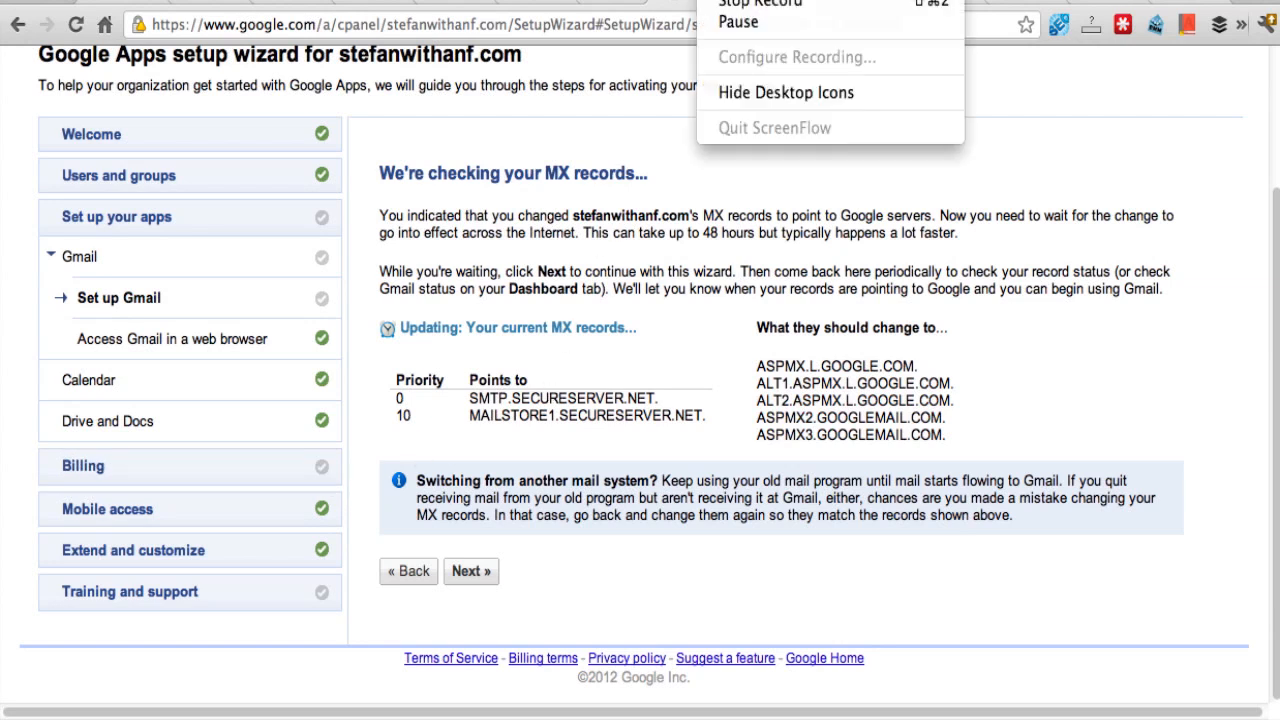
click(760, 3)
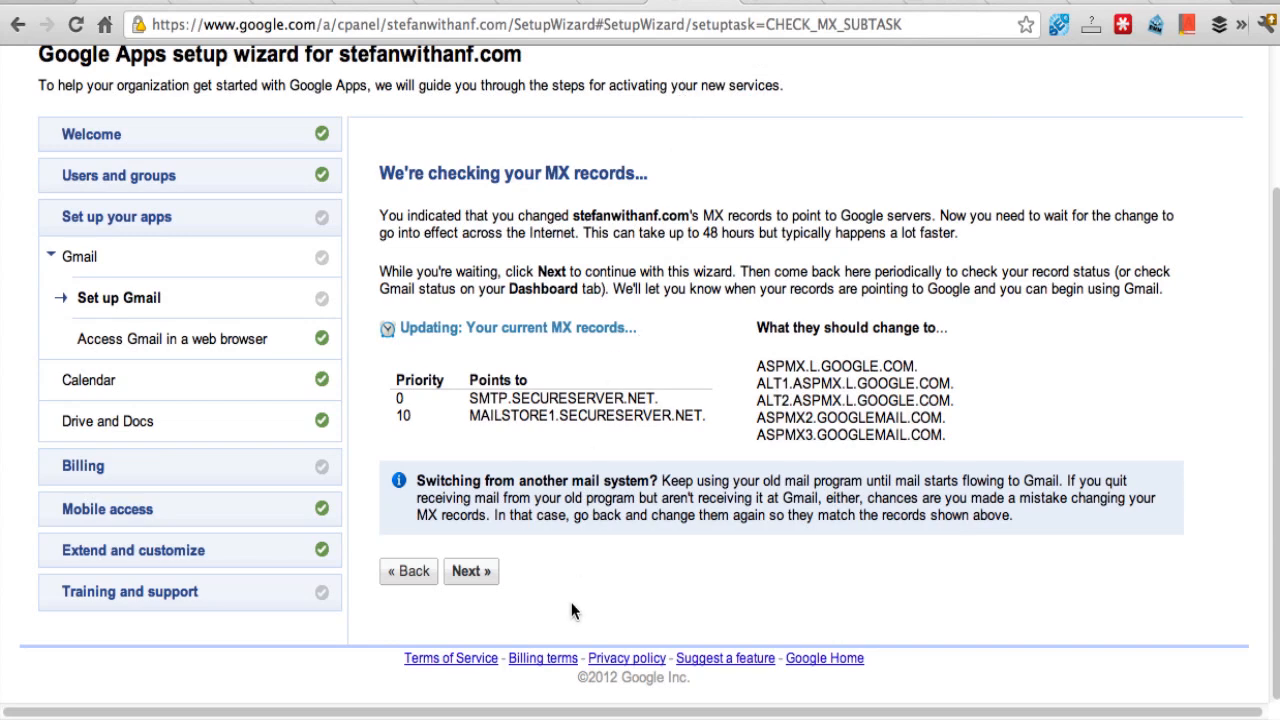
scroll(571, 602, up, 4)
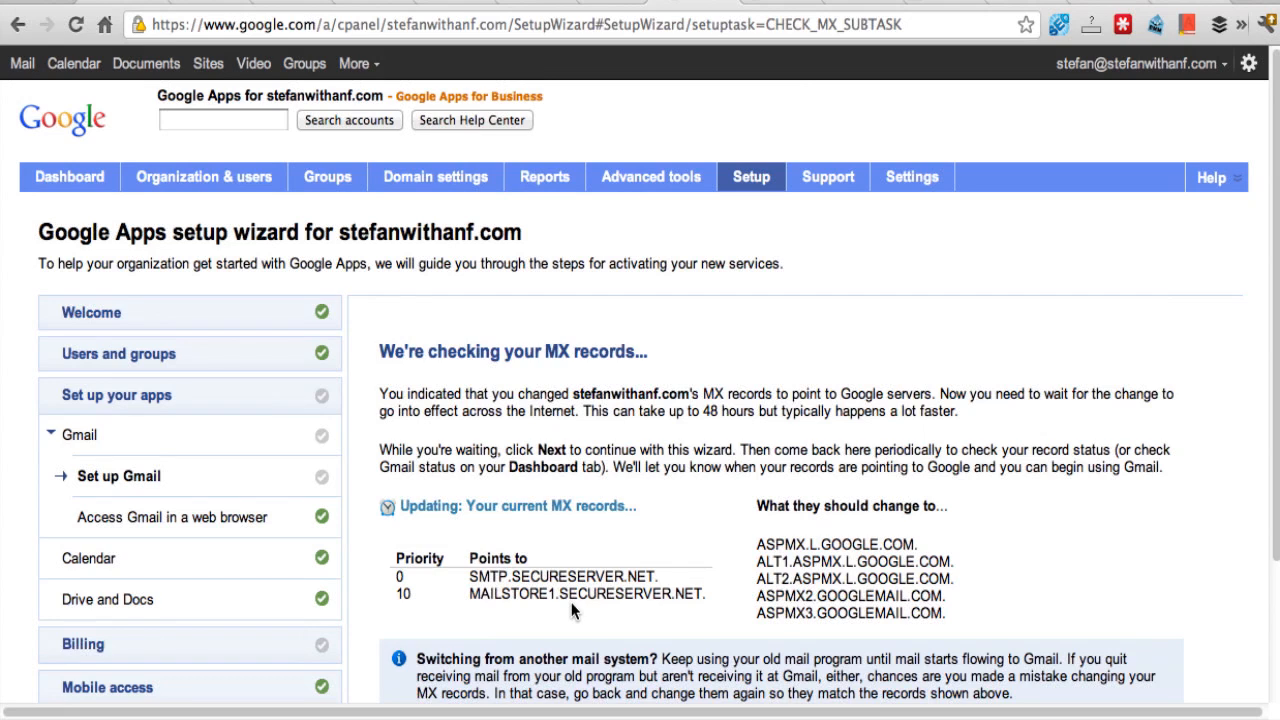